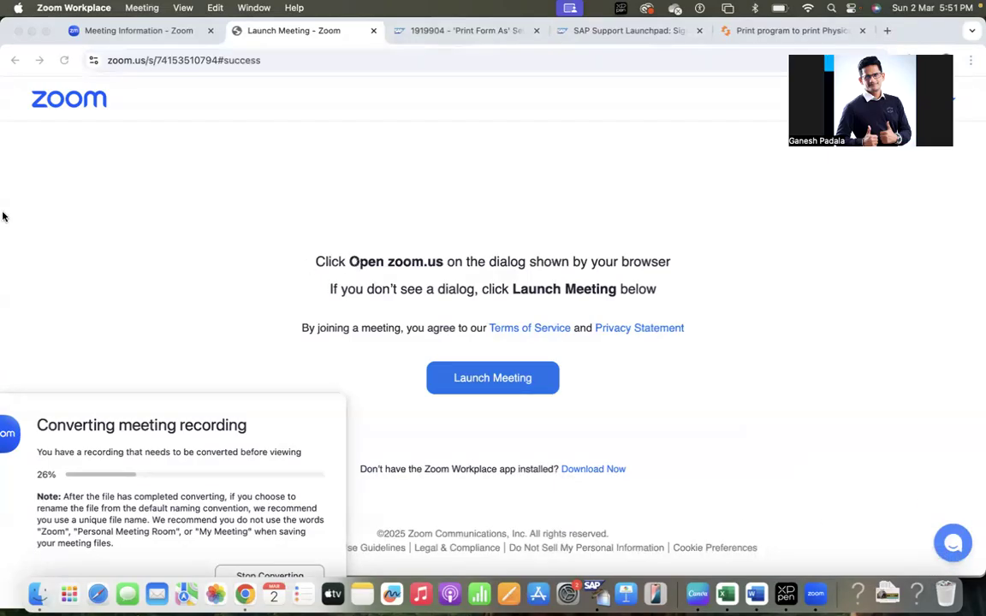
# Switch to SAP GUI, move the recording conversion window out of the way, and open transaction ME21N to create a purchase order
pyautogui.click(593, 593)
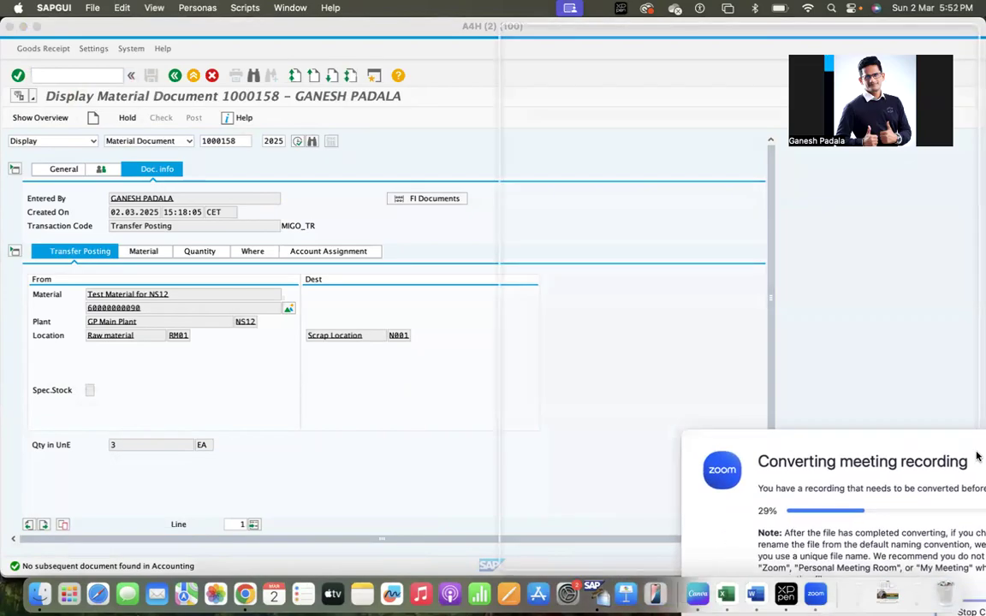
pyautogui.click(589, 251)
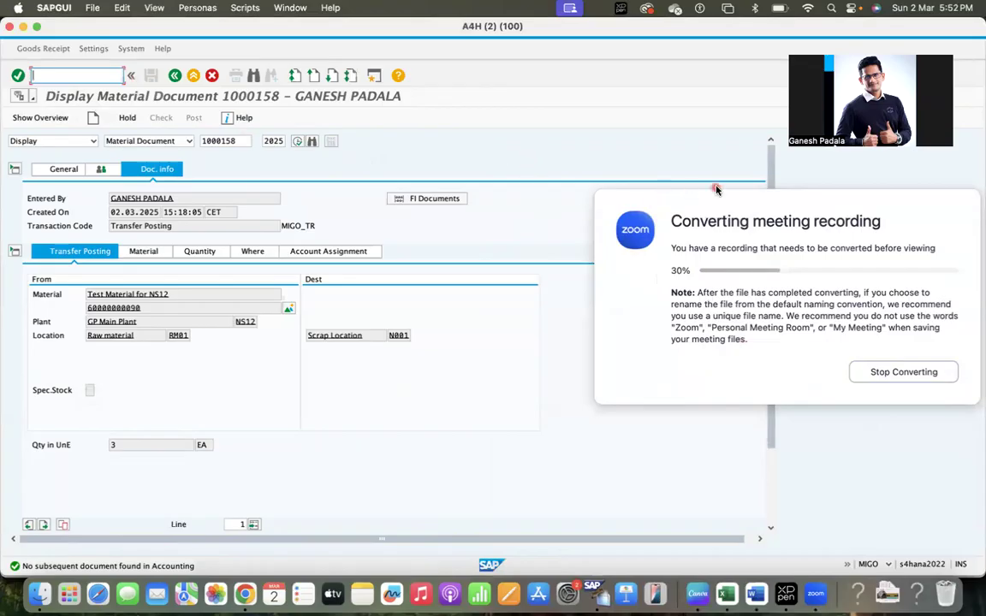
pyautogui.moveTo(710, 206); pyautogui.dragTo(879, 511)
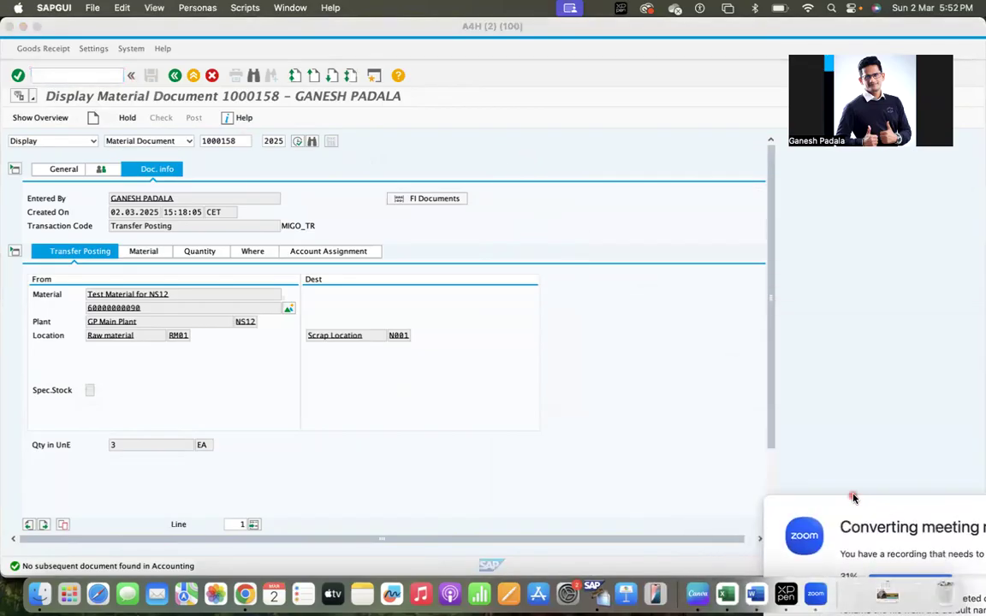
pyautogui.click(70, 78)
pyautogui.write('/nme21n')
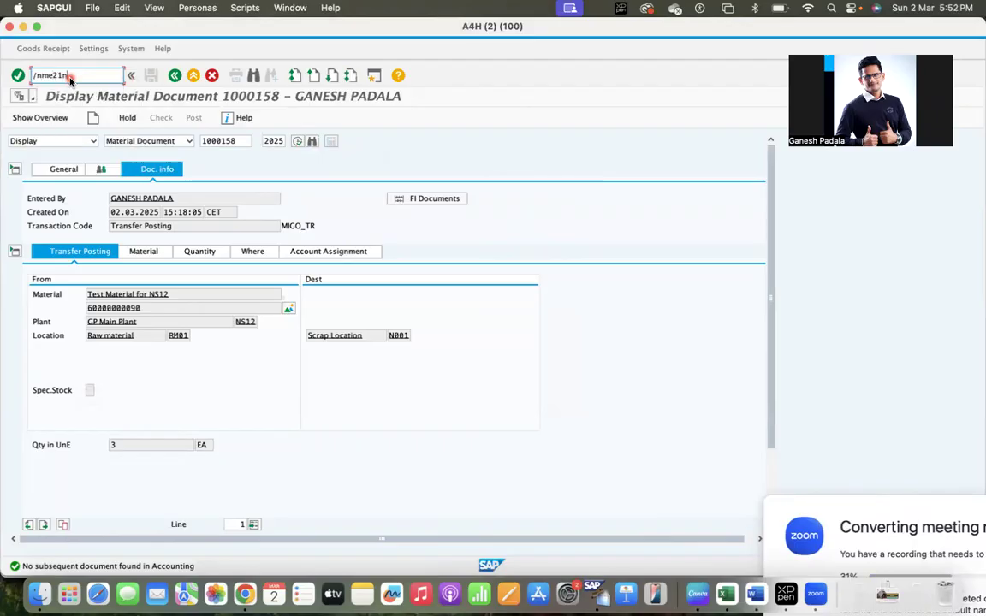
pyautogui.press('Return')
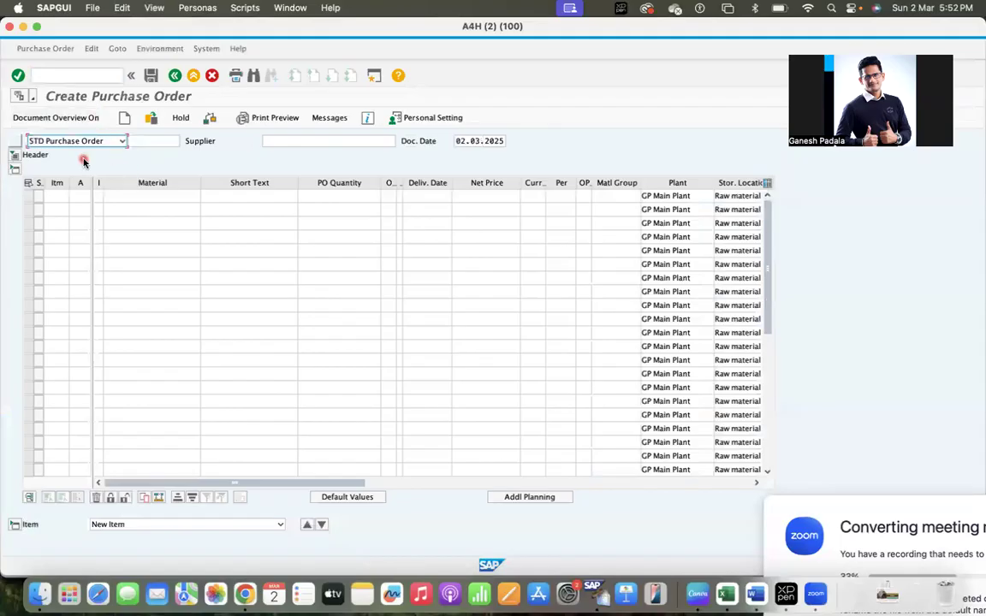
# Set the purchase order's supplier to 602, after trying the entry 602 SG01
pyautogui.click(283, 141)
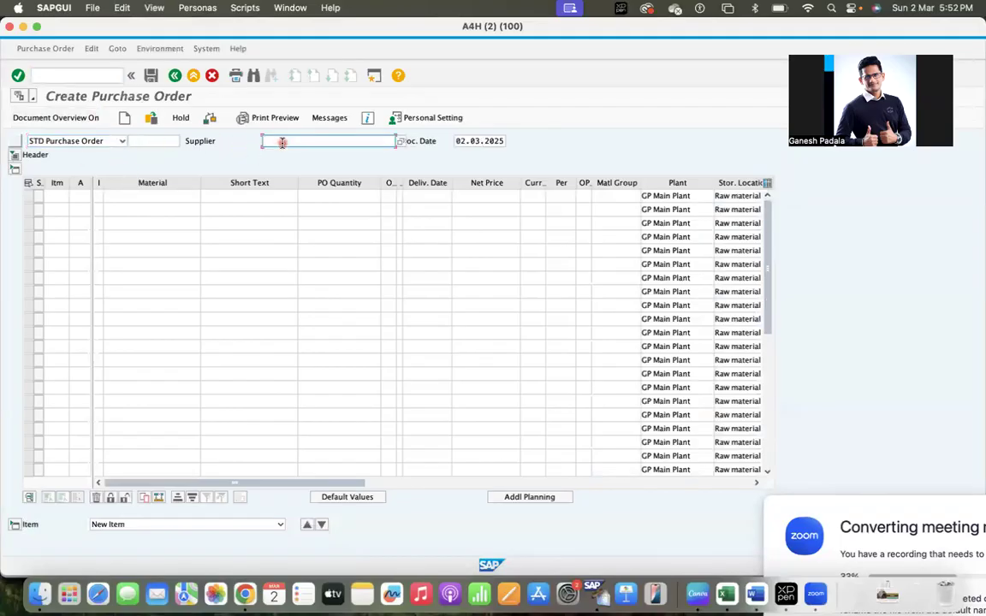
pyautogui.click(282, 142)
pyautogui.click(282, 153)
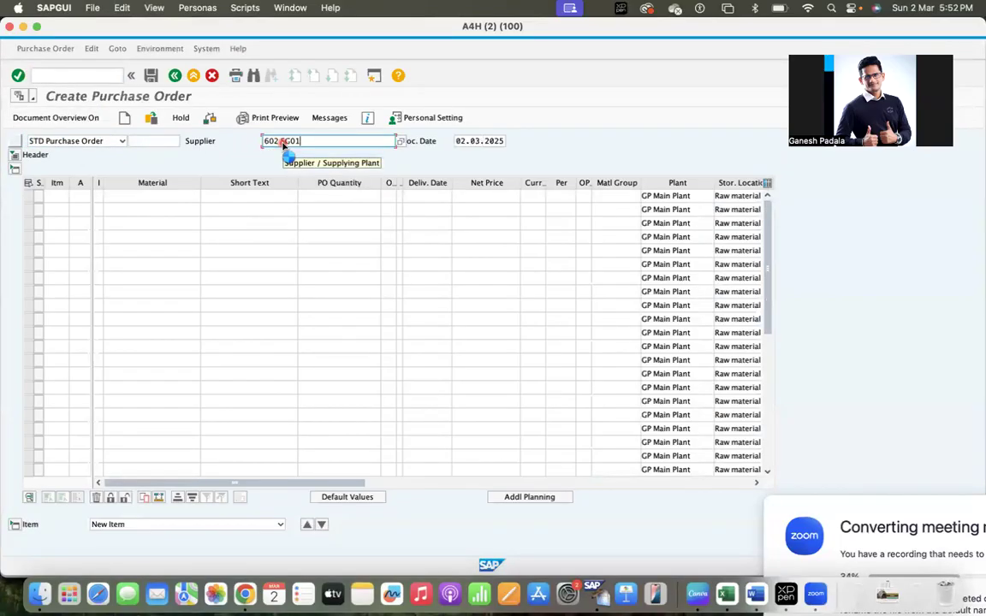
pyautogui.press('Return')
pyautogui.click(142, 197)
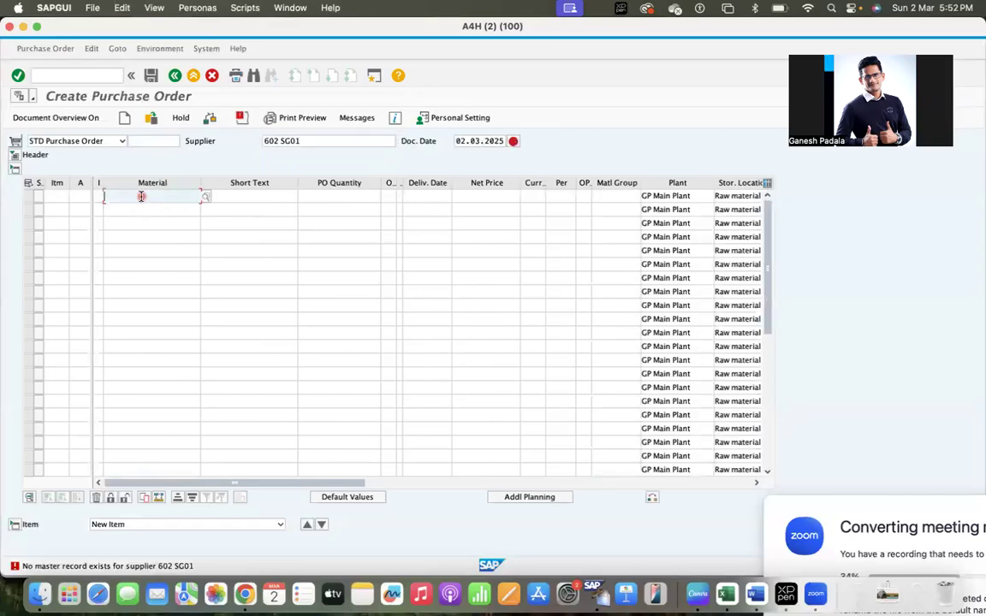
pyautogui.click(329, 142)
pyautogui.write('a')
pyautogui.press('super+a')
pyautogui.write('602')
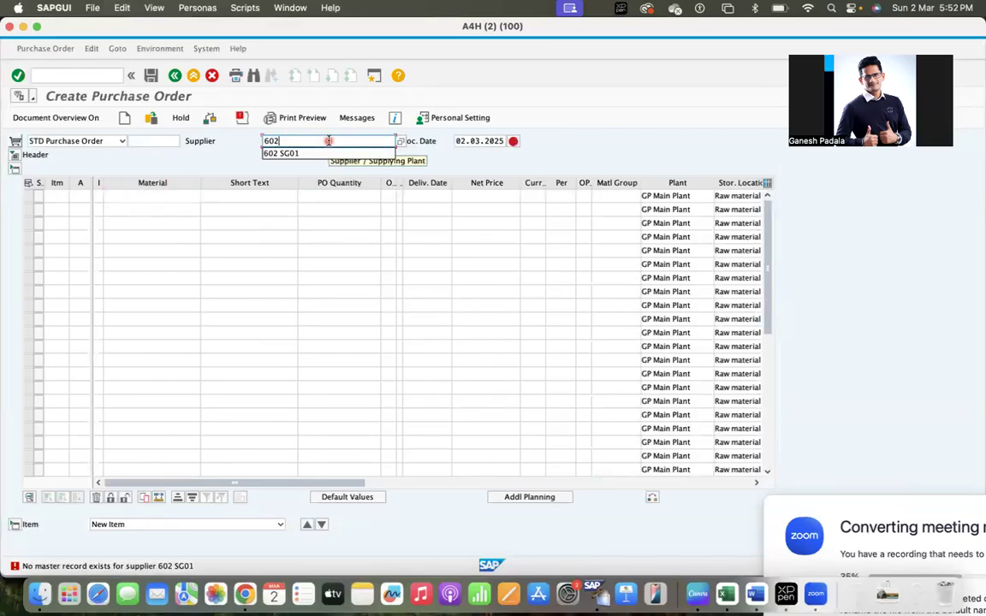
pyautogui.press('Return')
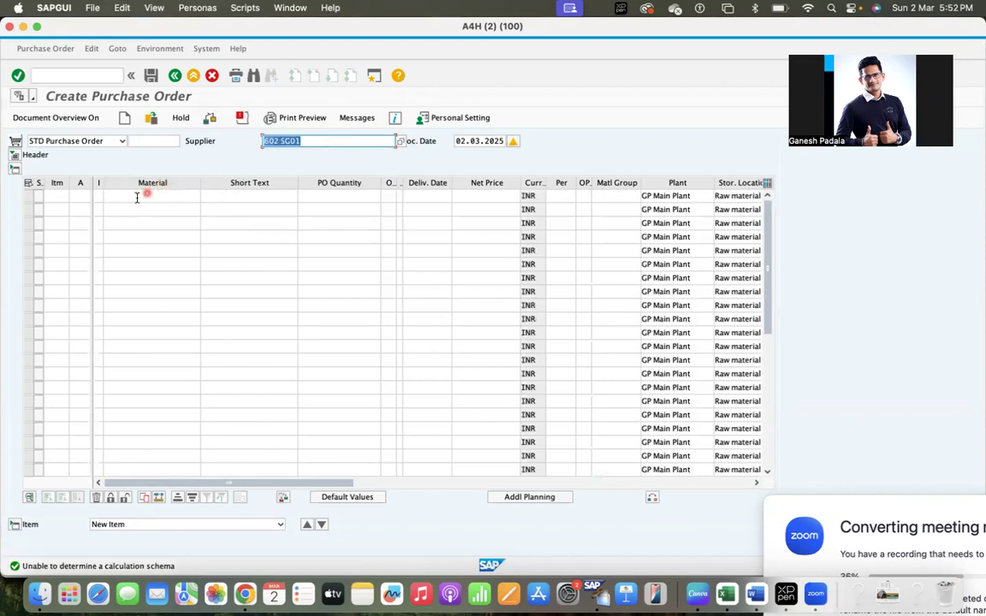
pyautogui.click(135, 198)
pyautogui.press('Return')
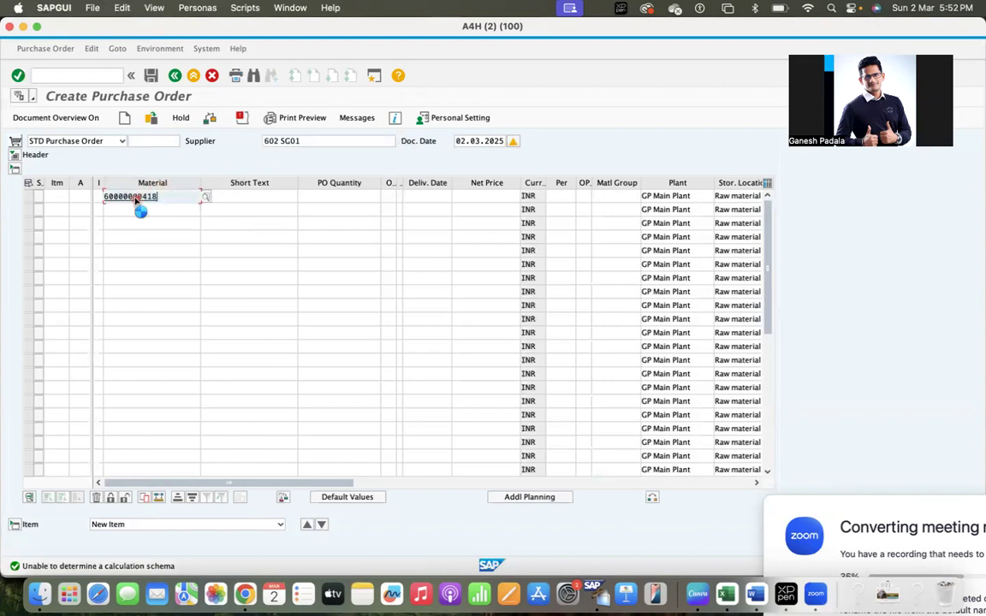
pyautogui.click(354, 198)
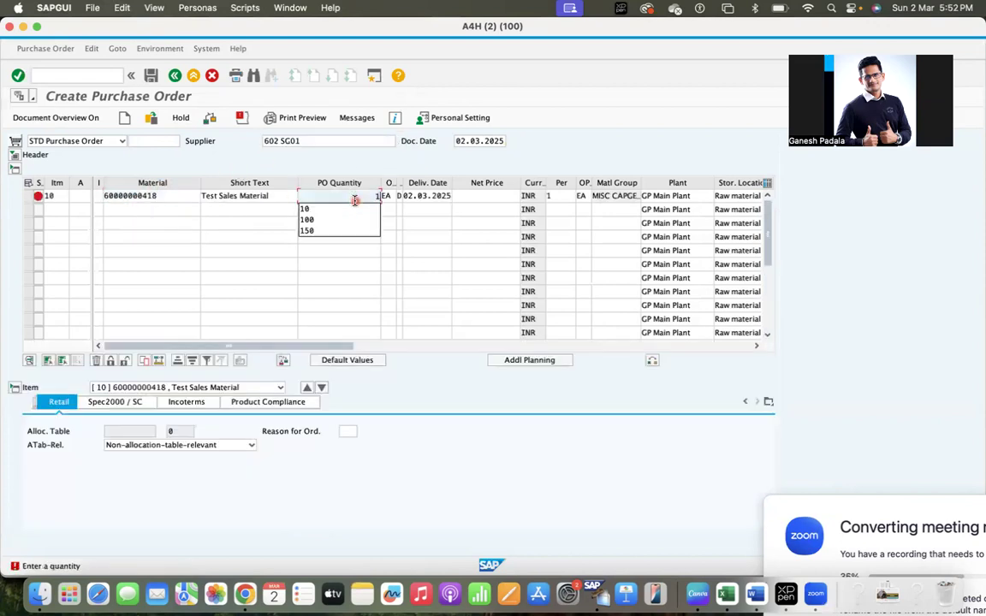
pyautogui.click(359, 208)
pyautogui.press('Return')
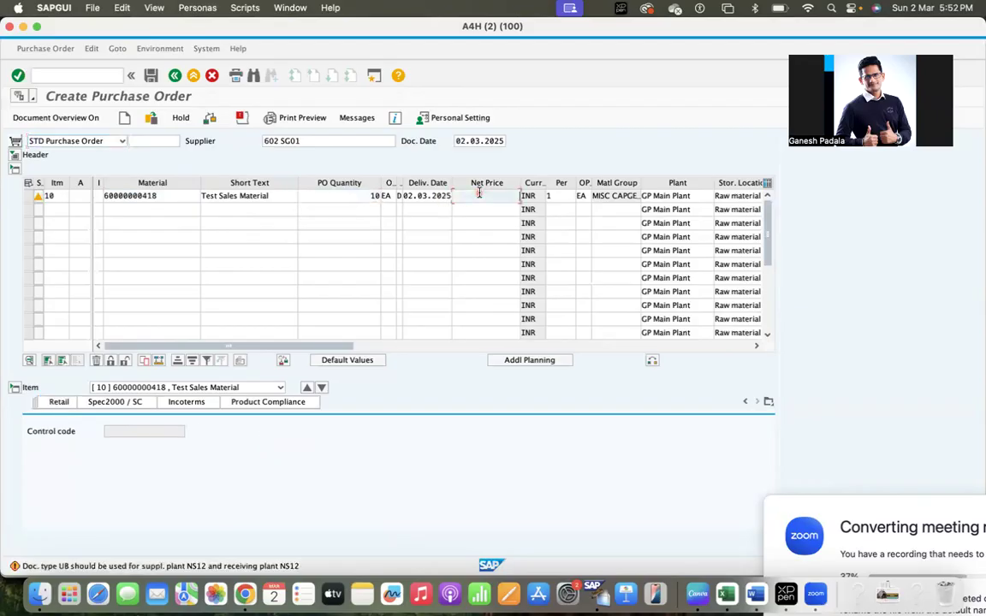
pyautogui.press('Return')
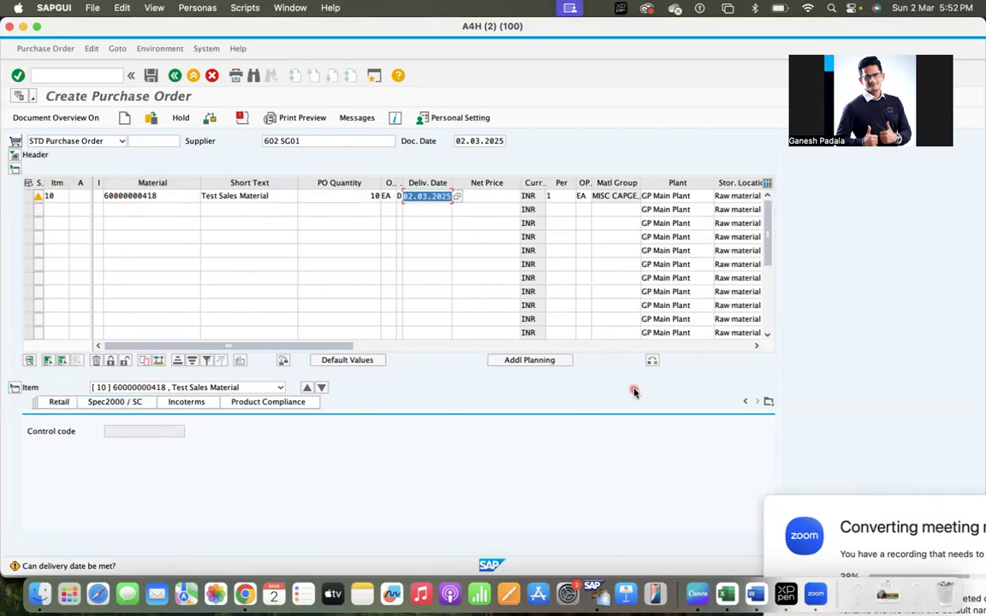
# Examine the list of available detail sections for item 10, keeping the recording conversion window clear of it
pyautogui.click(767, 406)
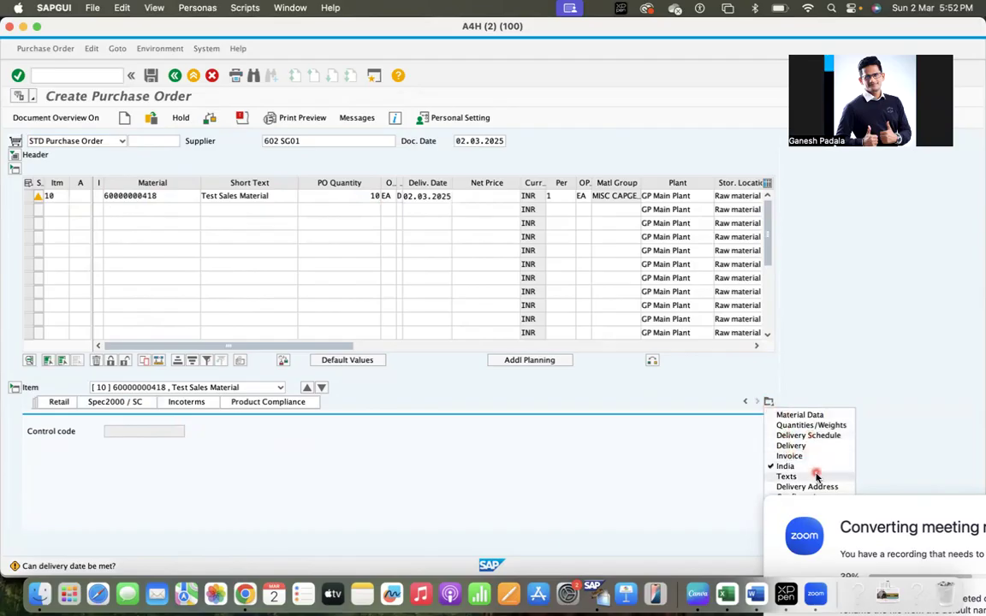
pyautogui.click(895, 488)
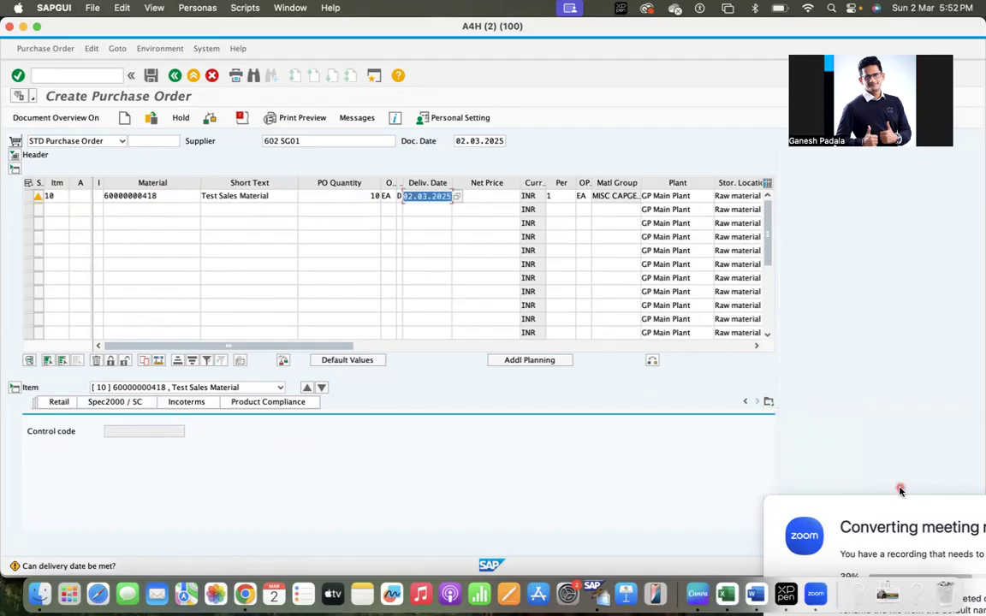
pyautogui.click(768, 404)
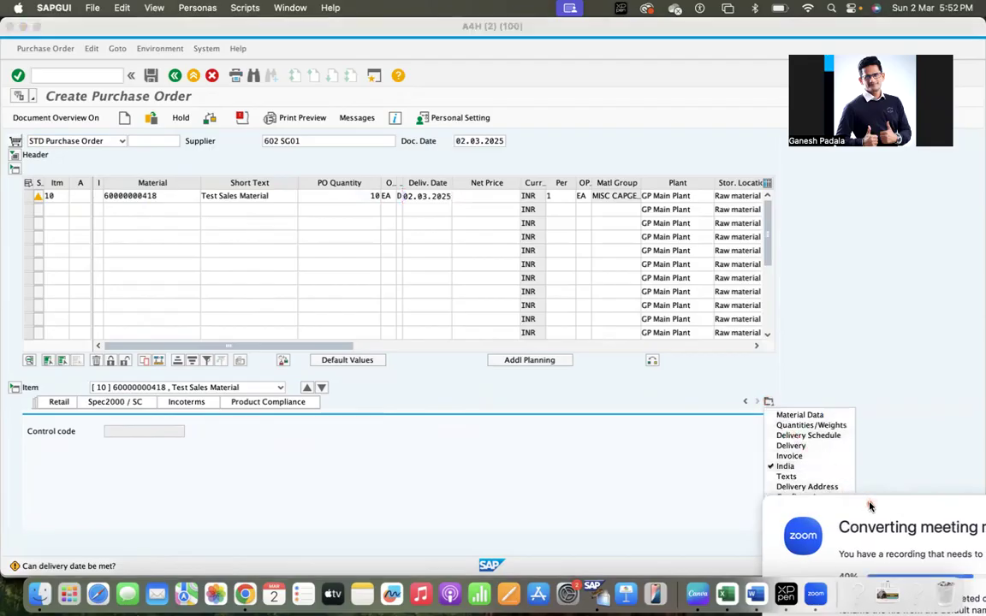
pyautogui.click(768, 402)
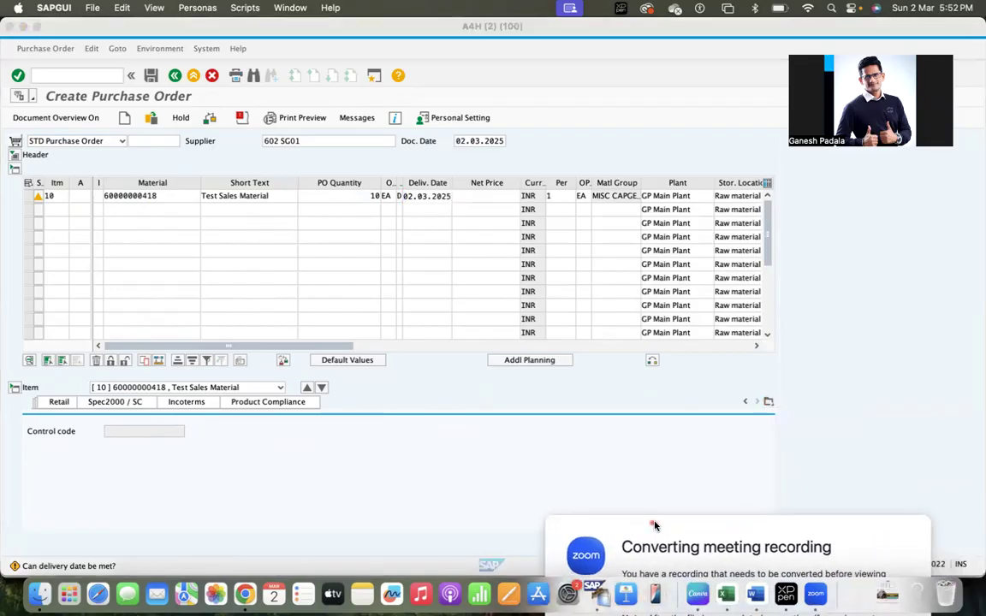
pyautogui.click(768, 401)
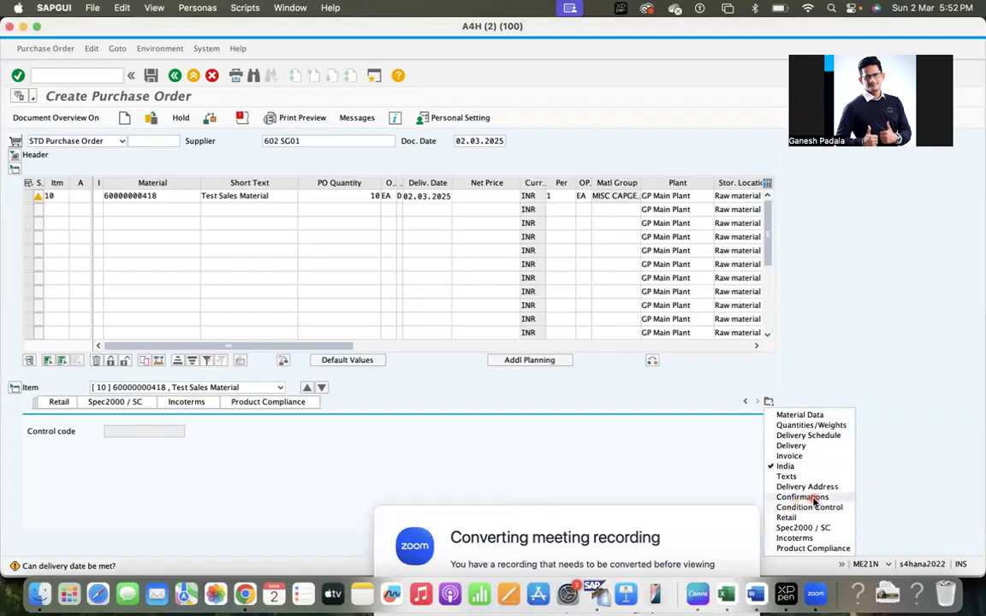
pyautogui.click(923, 463)
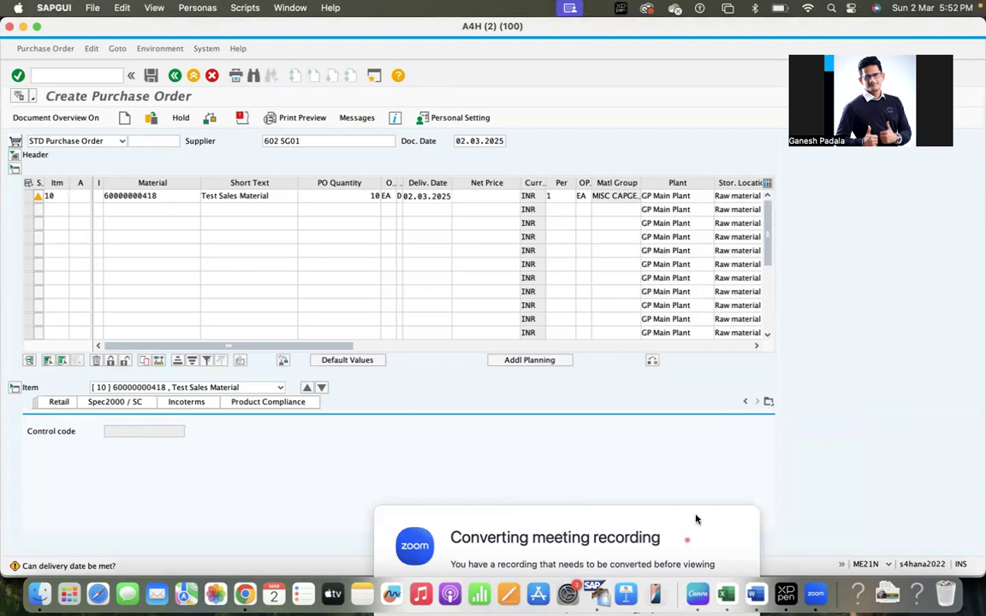
pyautogui.click(770, 401)
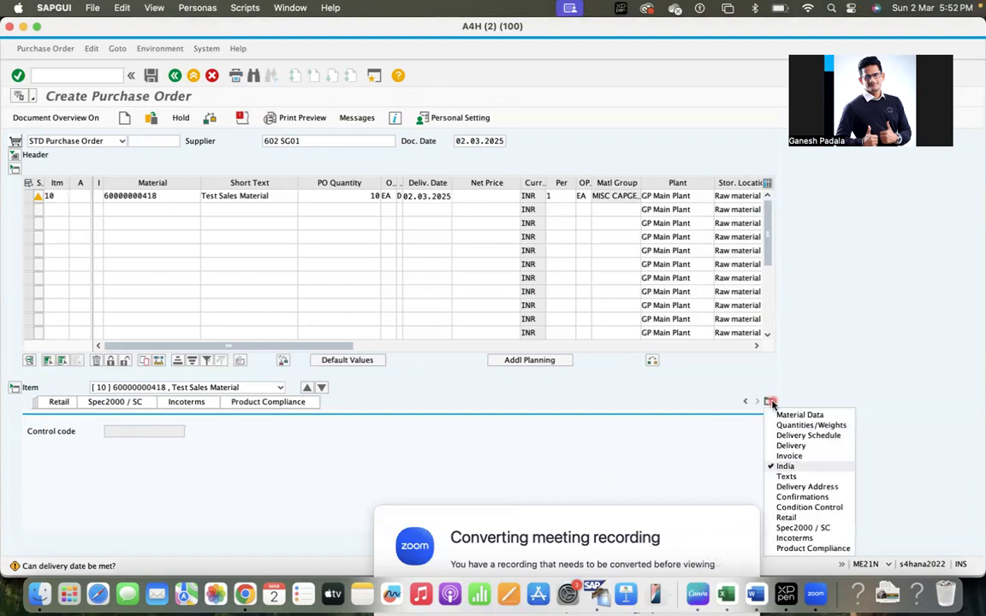
pyautogui.click(836, 508)
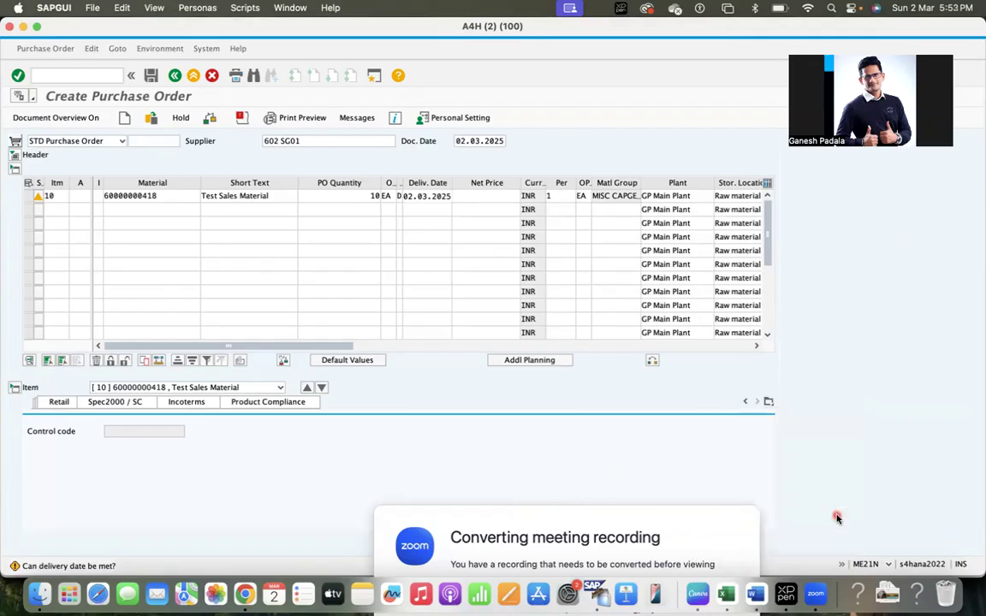
# Replace the supplier with 601, chosen from a supplier search restricted to purchasing organization NS12
pyautogui.click(314, 141)
pyautogui.press('BackSpace')
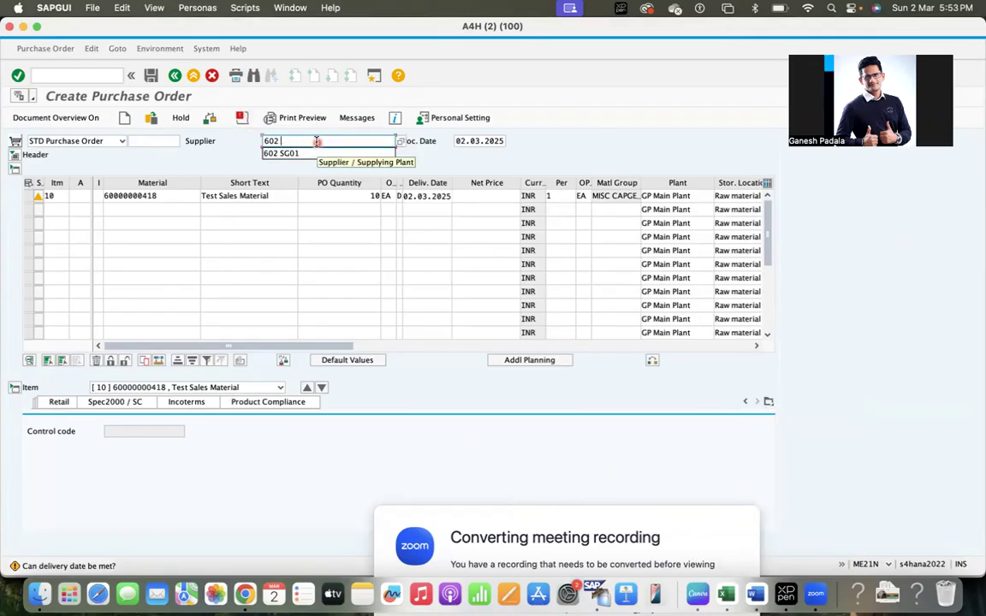
pyautogui.press('BackSpace')
pyautogui.press('BackSpace')
pyautogui.press('BackSpace')
pyautogui.press('BackSpace')
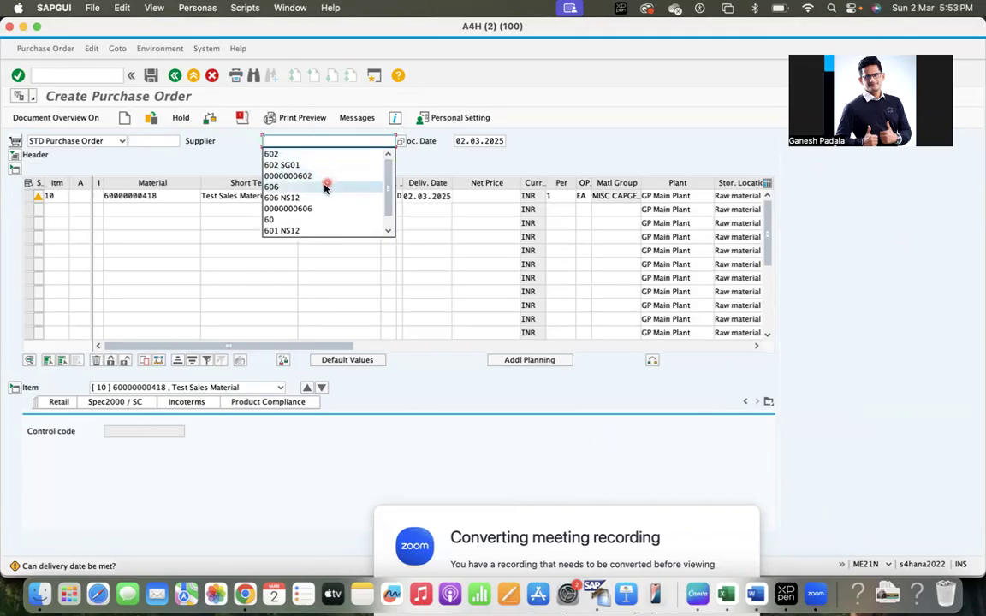
pyautogui.click(397, 141)
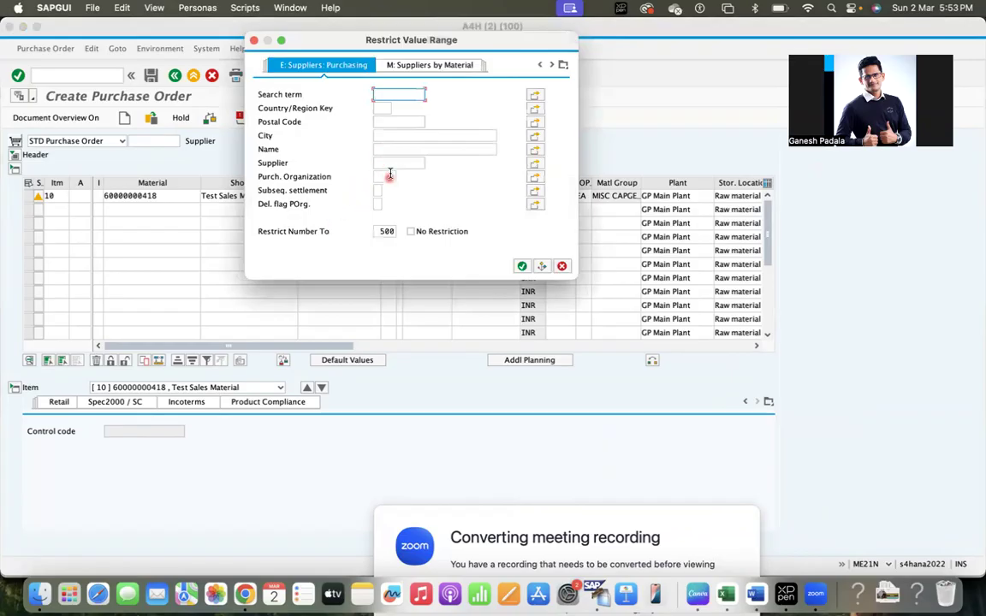
pyautogui.click(390, 178)
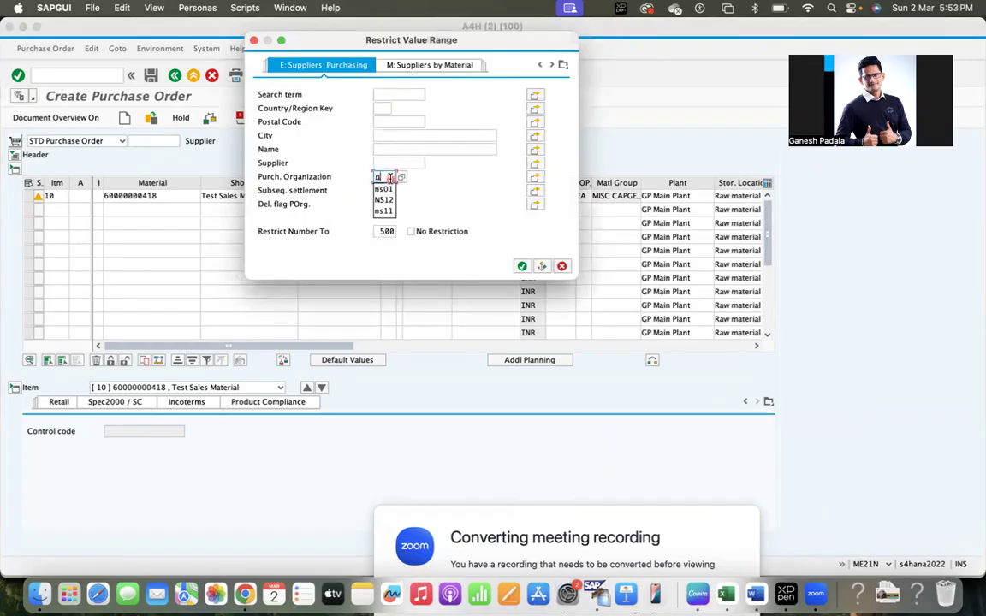
pyautogui.click(391, 186)
pyautogui.press('Return')
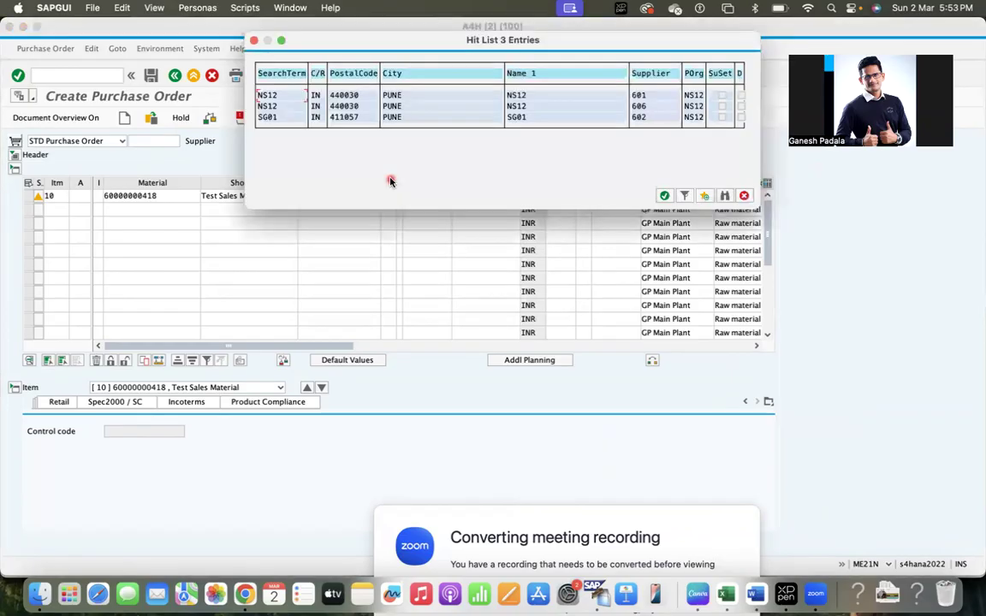
pyautogui.doubleClick(346, 96)
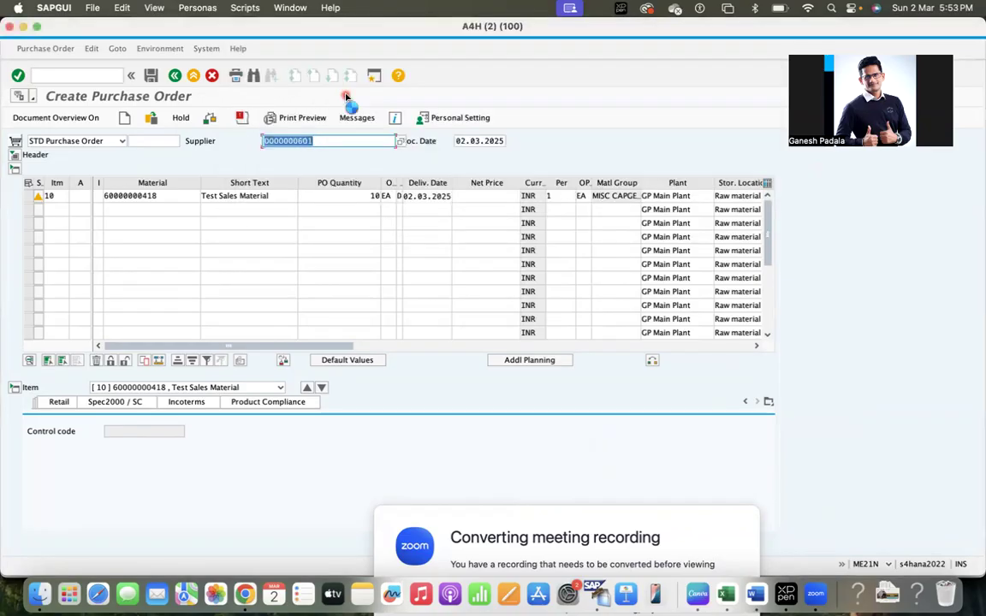
pyautogui.press('Return')
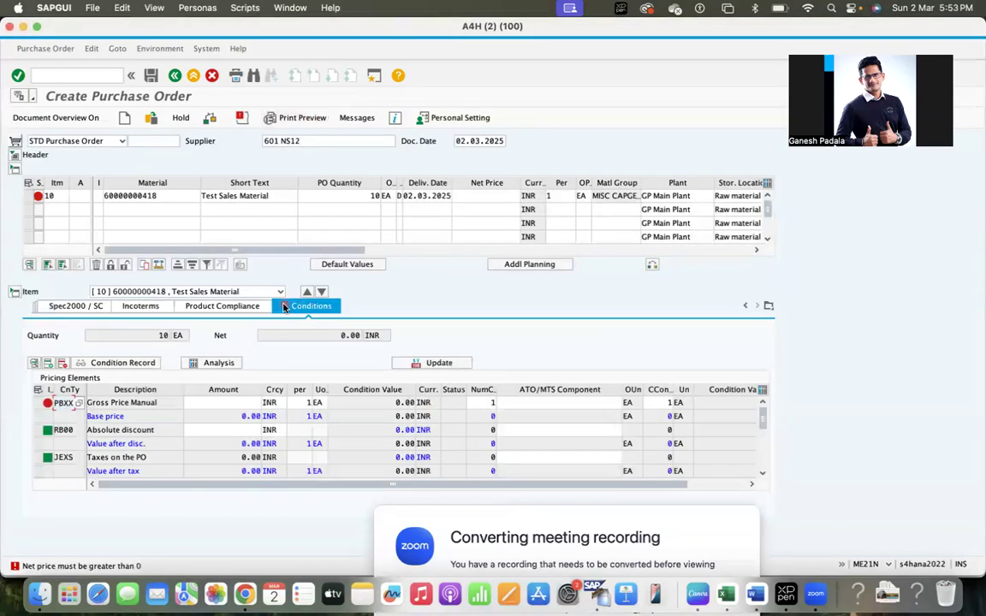
# Set the net price of the Test Sales Material item to 100 INR
pyautogui.click(493, 196)
pyautogui.write('100')
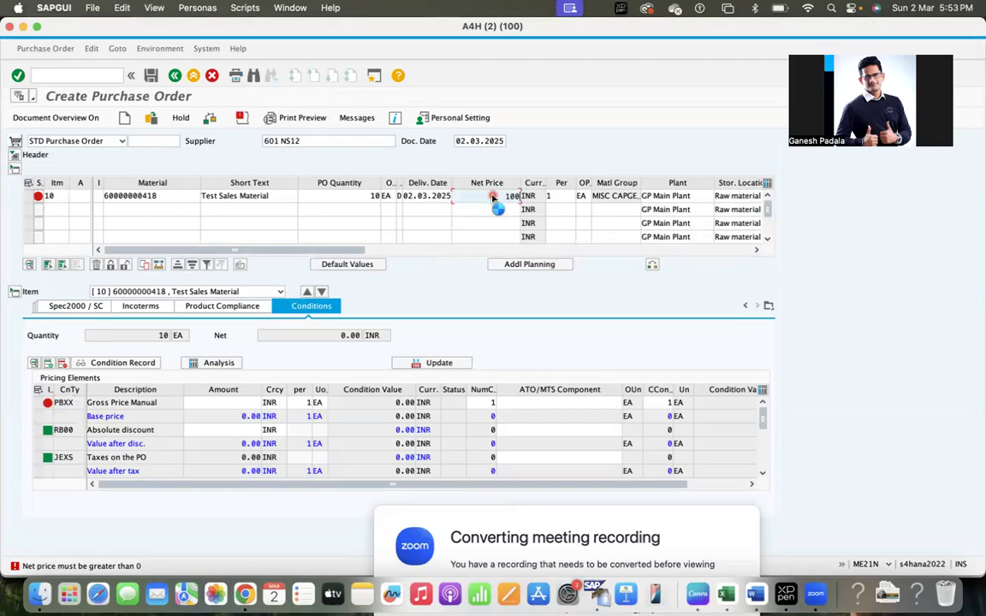
pyautogui.press('Return')
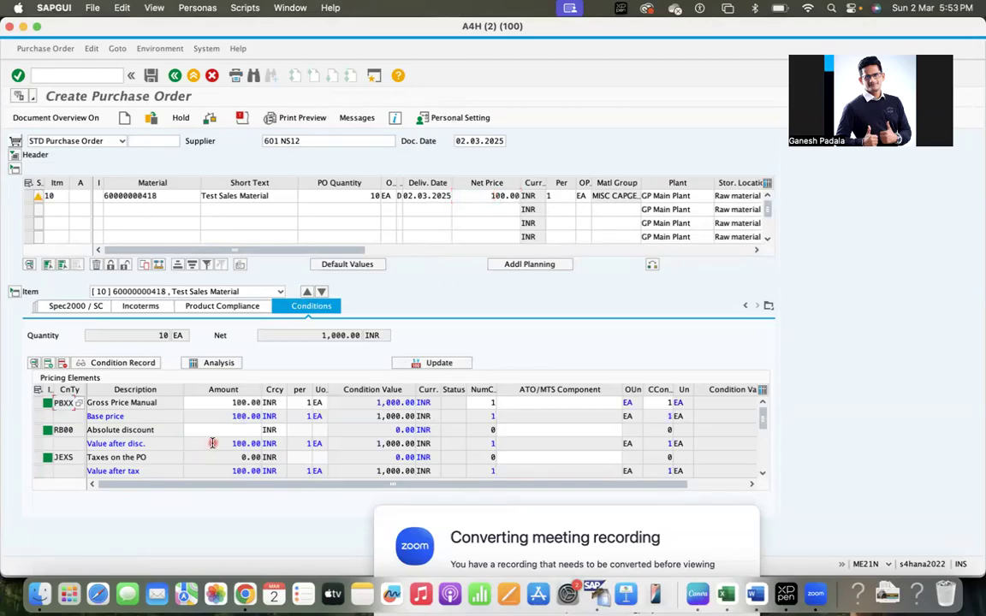
# Set the Freight % condition (FRA1) of the Test Sales Material item to 6%
pyautogui.scroll(-1, 209, 456)
pyautogui.scroll(-1, 154, 468)
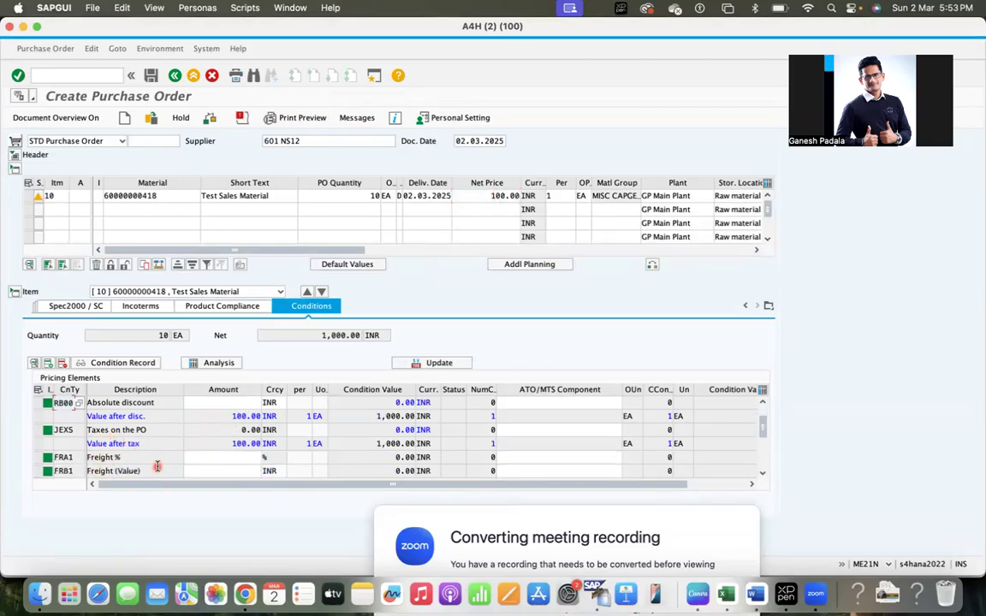
pyautogui.click(221, 459)
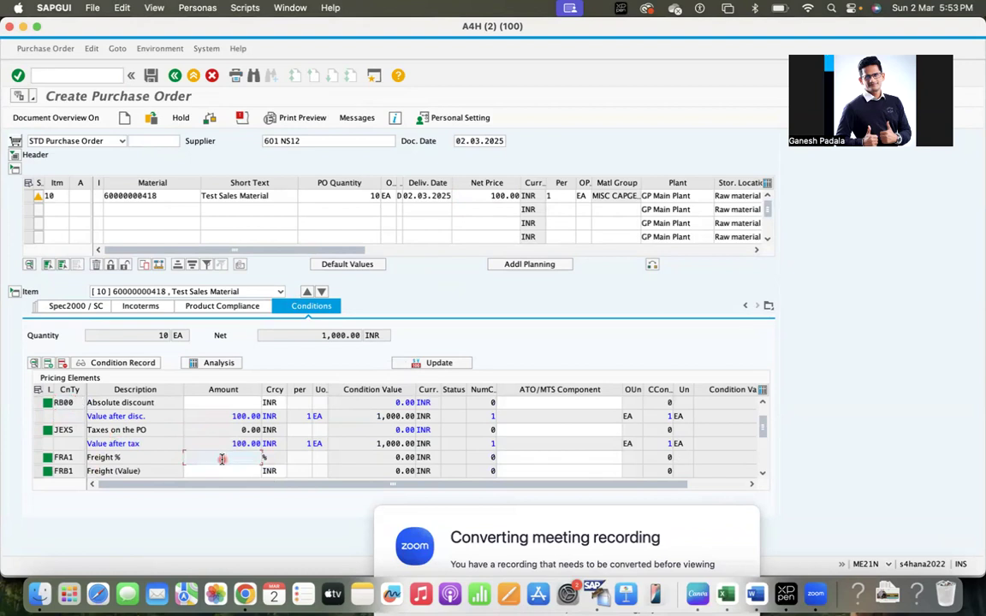
pyautogui.write('6')
pyautogui.press('Return')
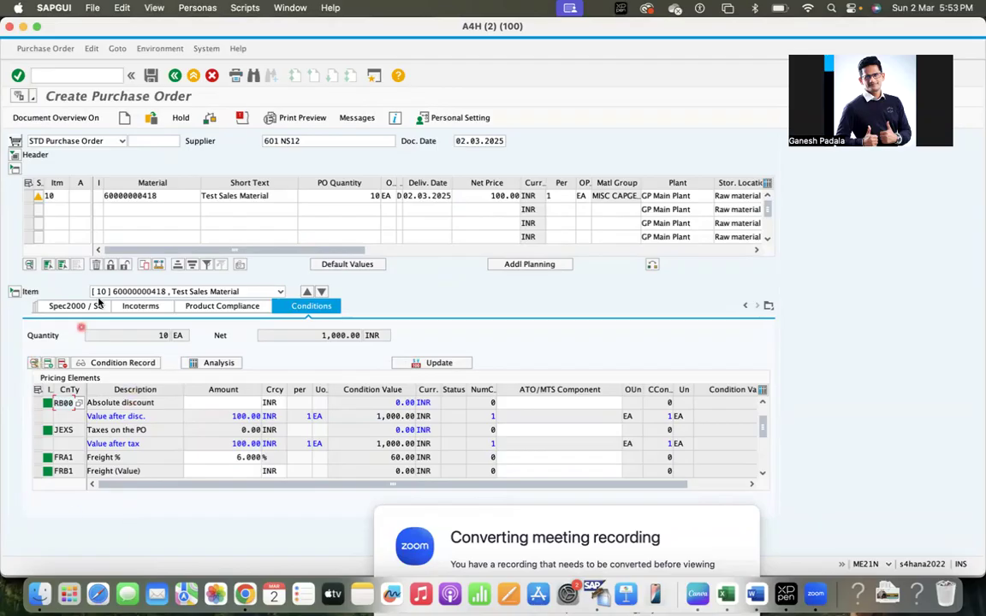
pyautogui.click(130, 209)
pyautogui.write('60000000090')
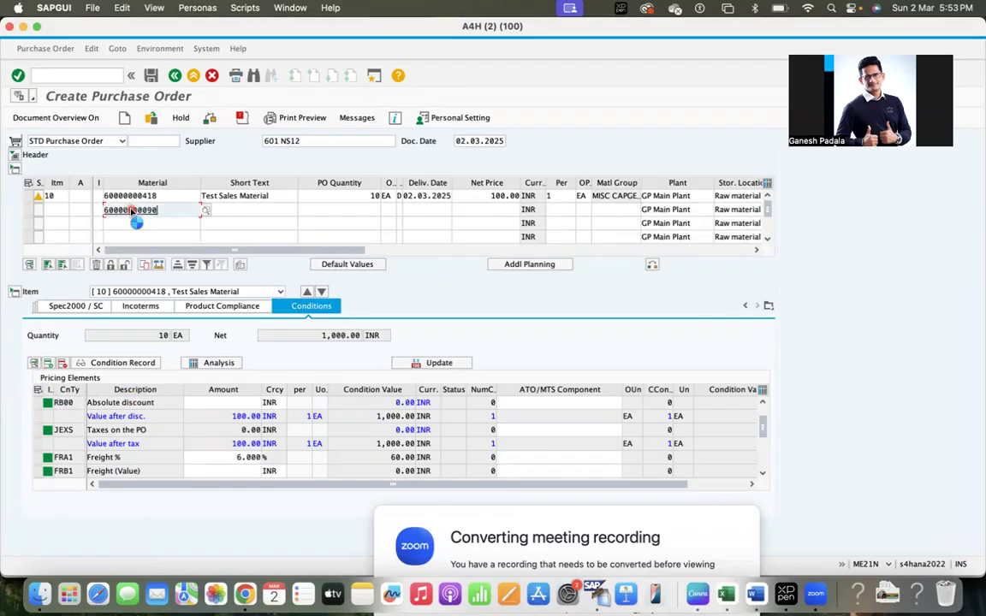
pyautogui.click(132, 221)
pyautogui.press('Return')
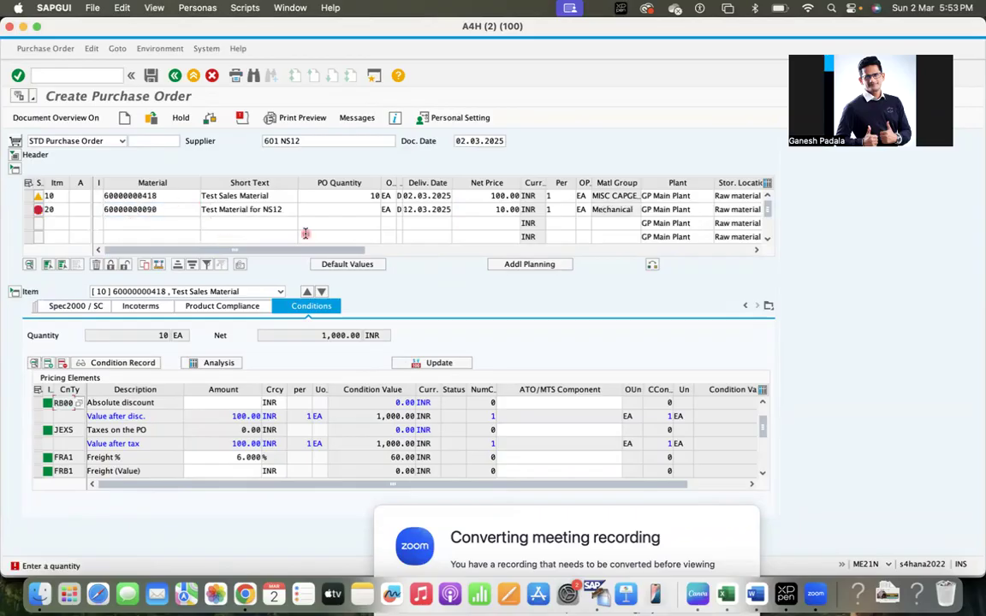
pyautogui.click(363, 211)
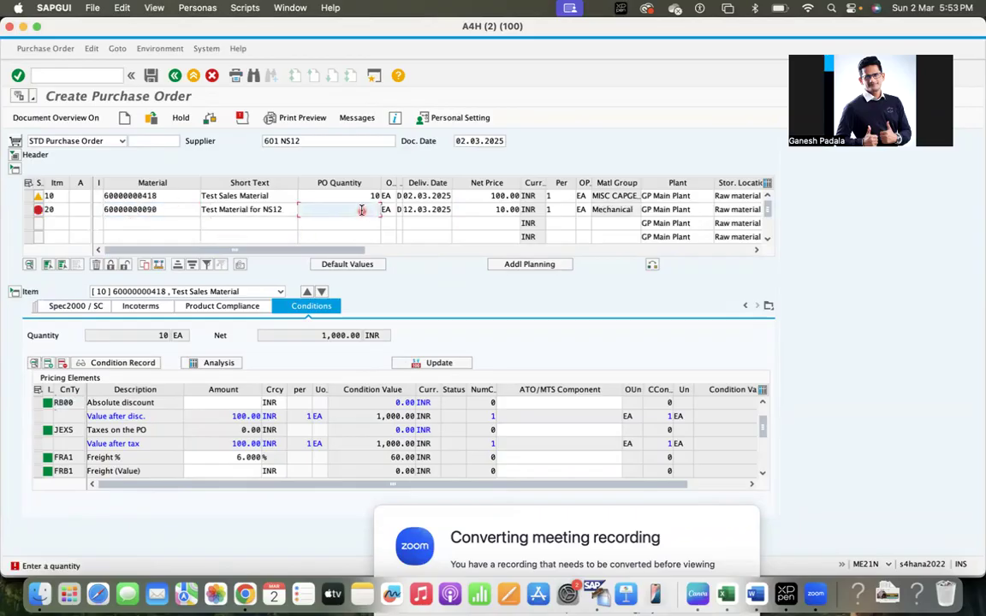
pyautogui.press('Return')
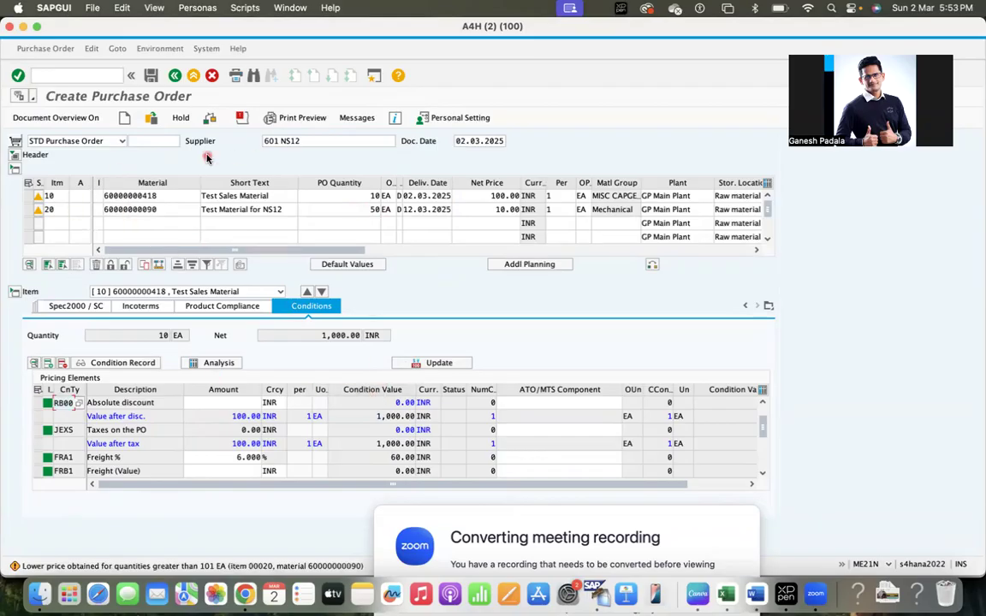
# Put the purchase order on hold and start a fresh purchase order with transaction /nme21n
pyautogui.click(180, 122)
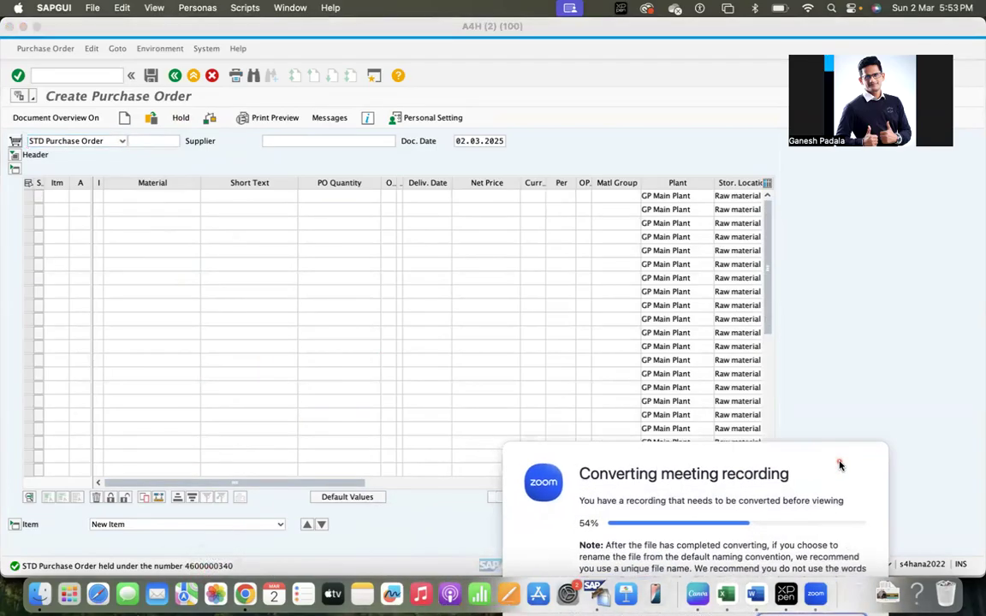
pyautogui.moveTo(839, 467); pyautogui.dragTo(978, 534)
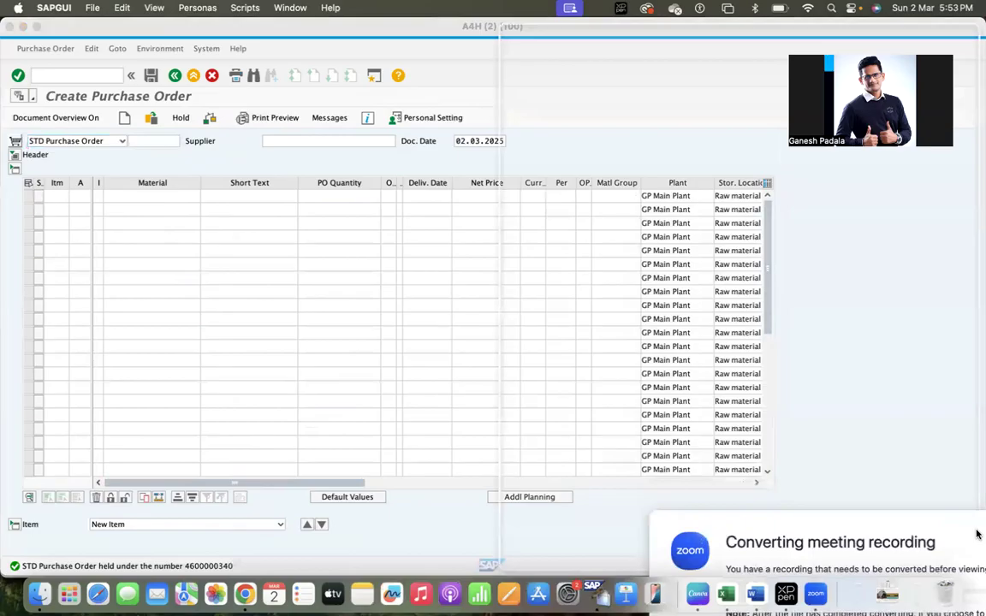
pyautogui.click(65, 77)
pyautogui.write('/nme21n')
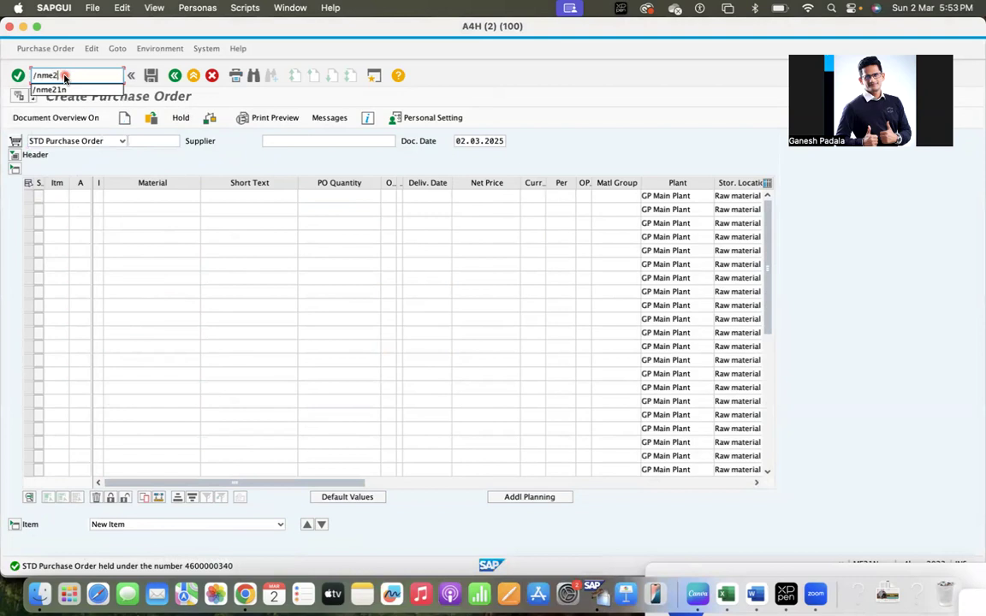
pyautogui.press('Return')
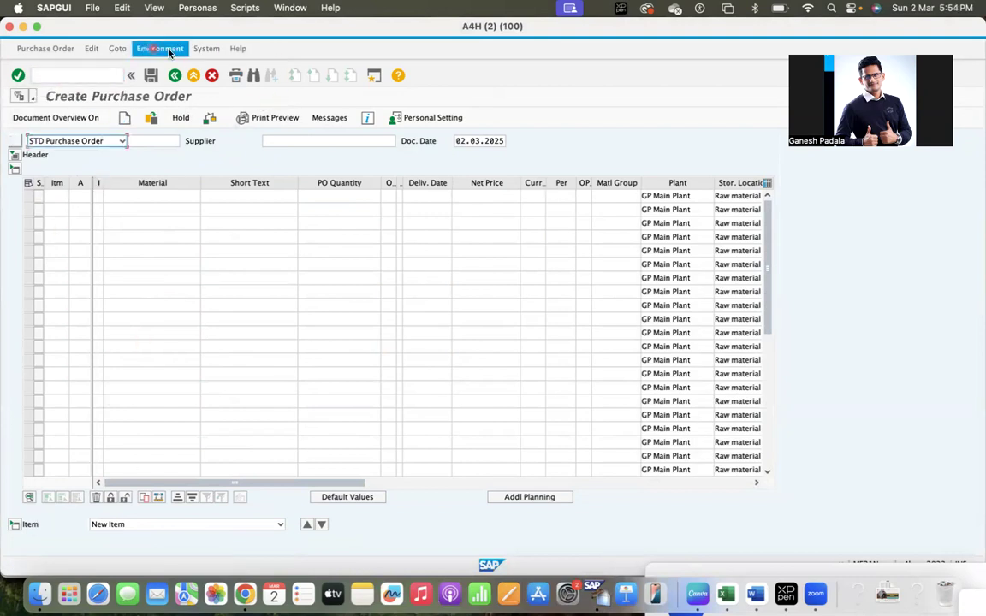
# Show the document overview with the My purchase orders on hold selection and widen it enough to read fully
pyautogui.click(52, 118)
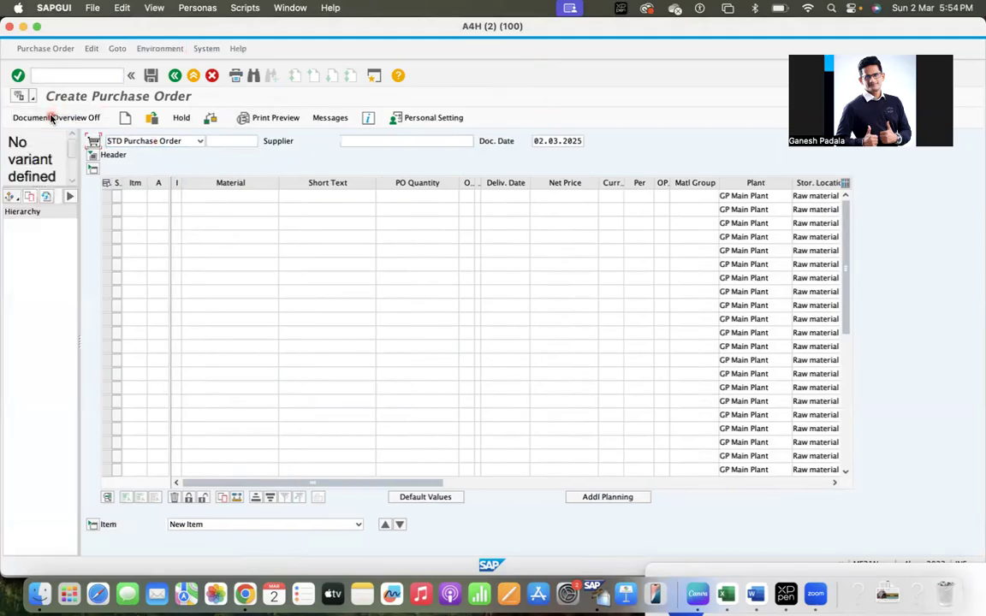
pyautogui.click(17, 199)
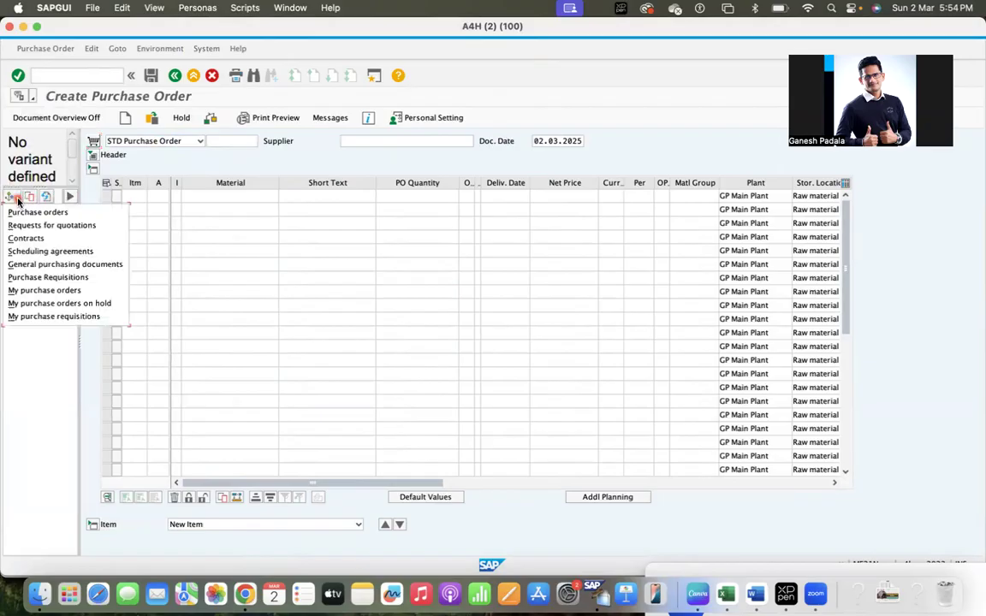
pyautogui.click(42, 316)
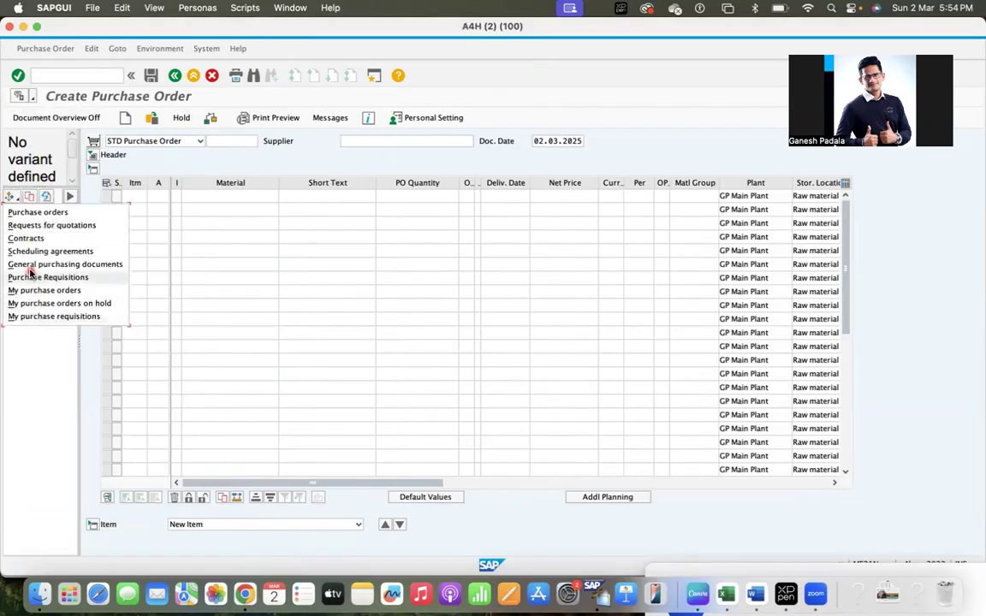
pyautogui.click(30, 293)
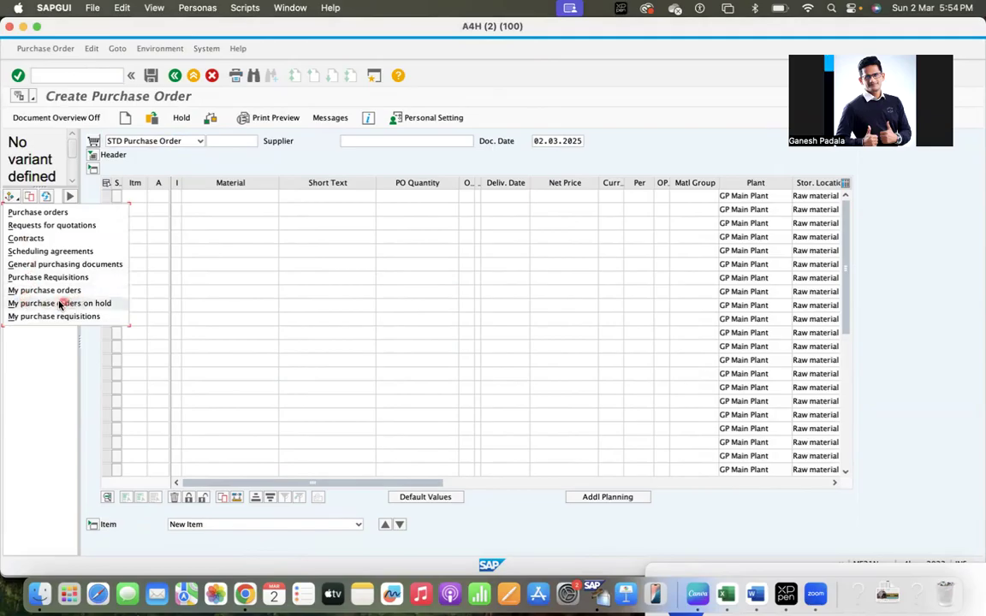
pyautogui.click(44, 305)
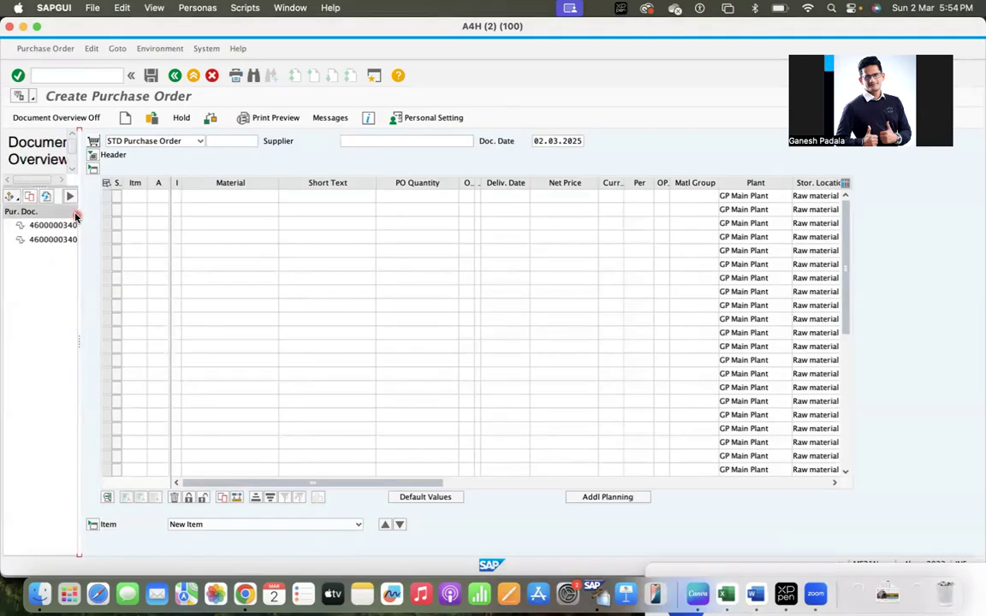
pyautogui.moveTo(78, 209); pyautogui.dragTo(198, 208)
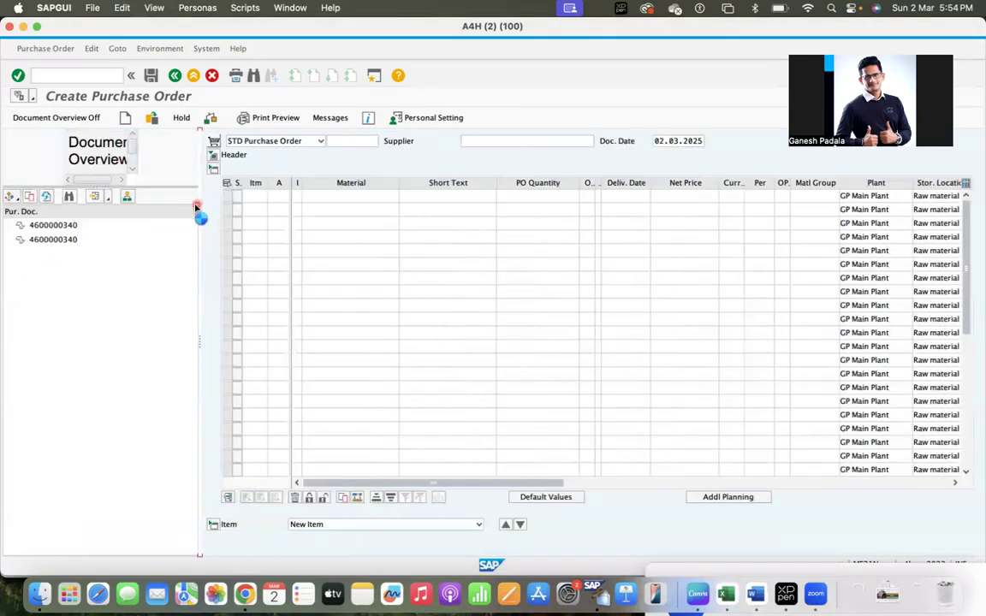
pyautogui.click(124, 234)
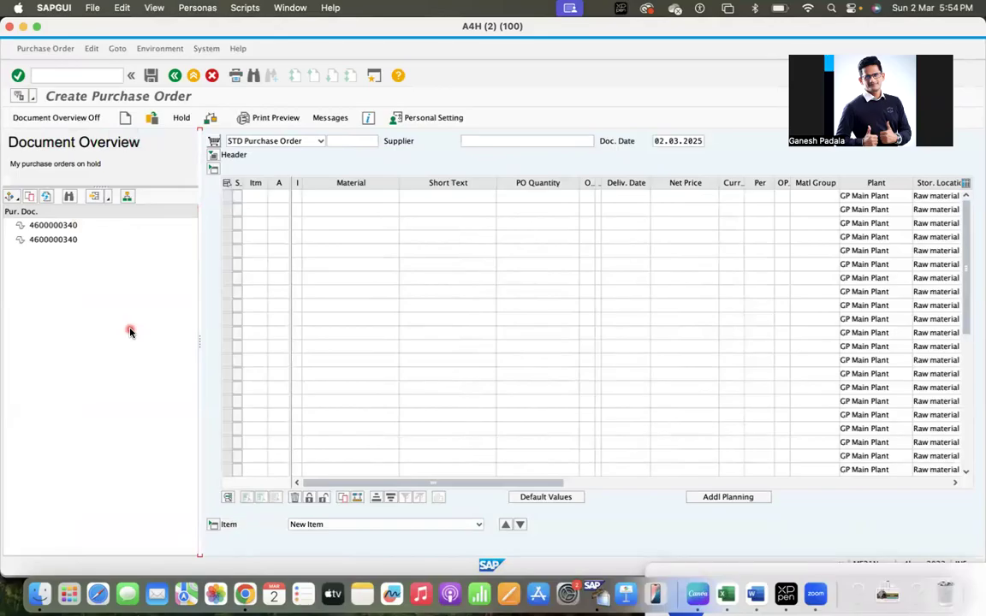
# Open the held purchase order from the document overview and switch it to change mode
pyautogui.click(38, 227)
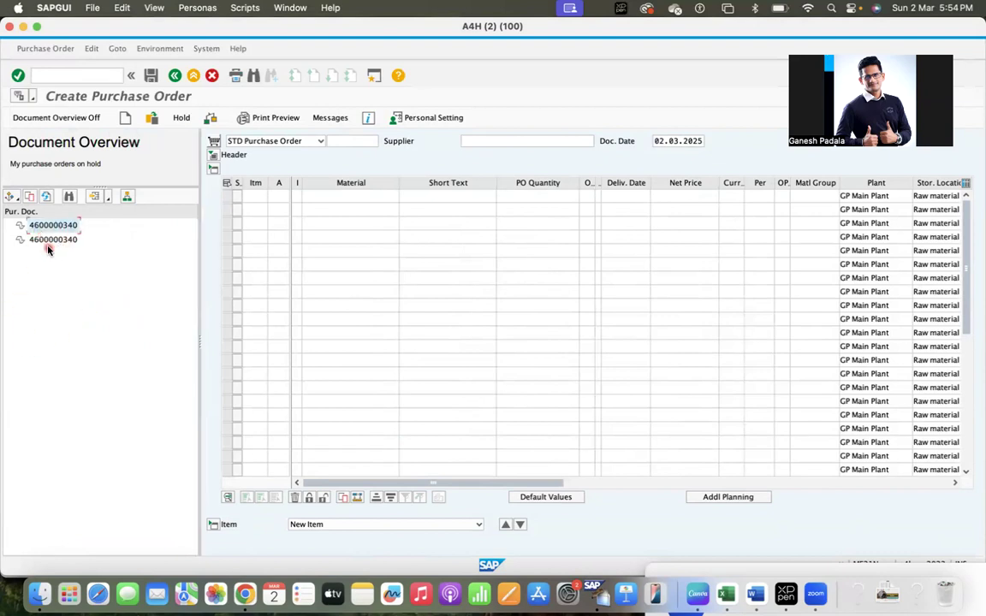
pyautogui.click(57, 243)
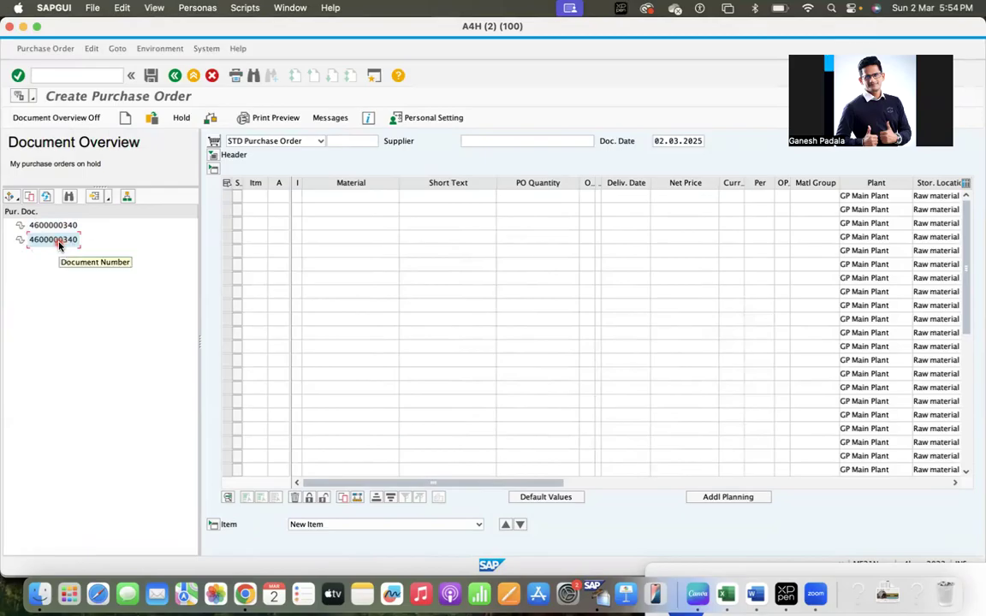
pyautogui.click(56, 227)
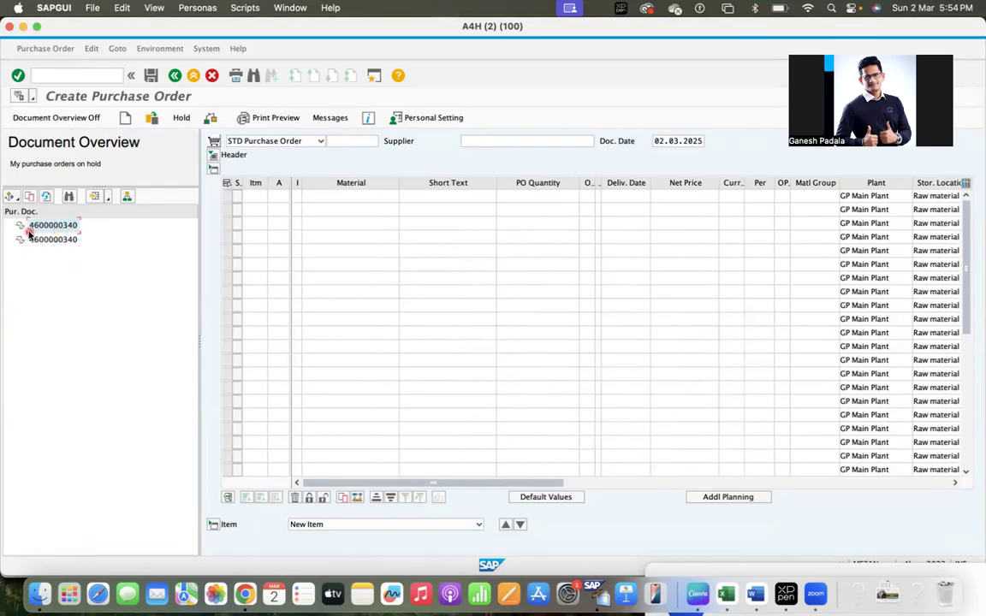
pyautogui.click(22, 227)
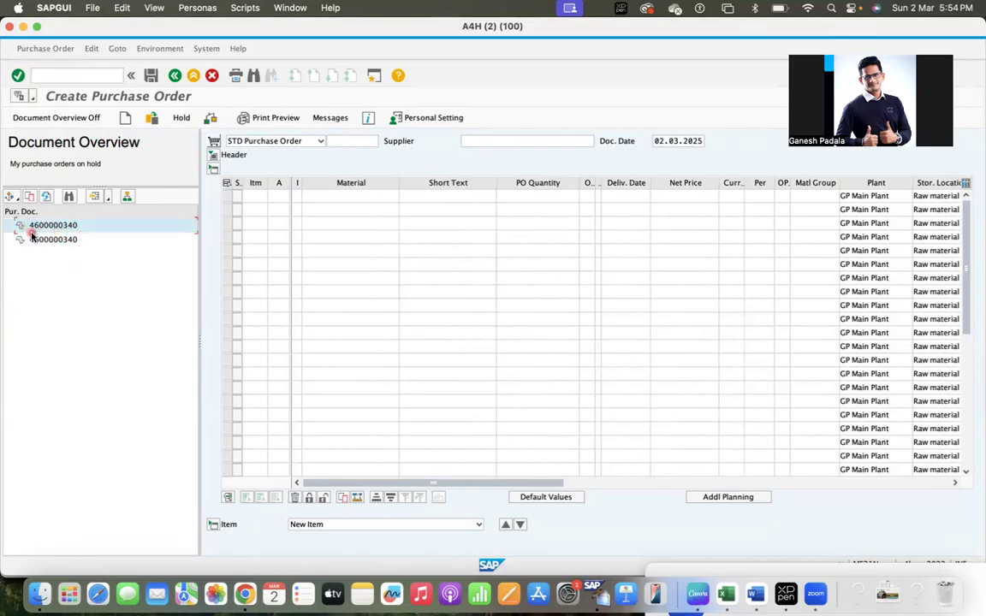
pyautogui.keyDown('shift'); pyautogui.click(21, 239); pyautogui.keyUp('shift')
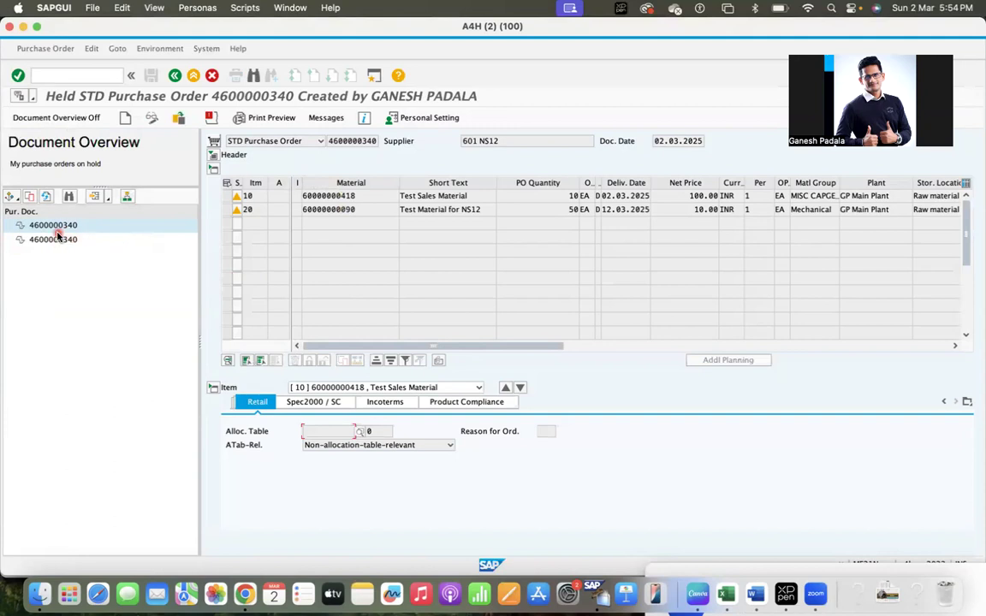
pyautogui.click(152, 119)
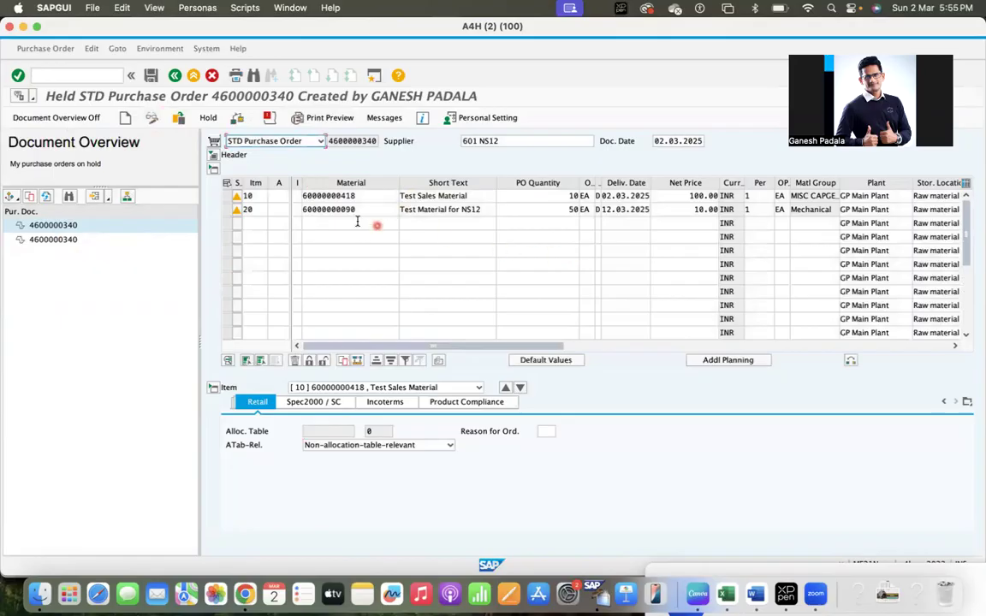
# Start a new purchase order with /nme21n and adopt the Test Sales Material item from the held purchase orders in the document overview
pyautogui.click(73, 75)
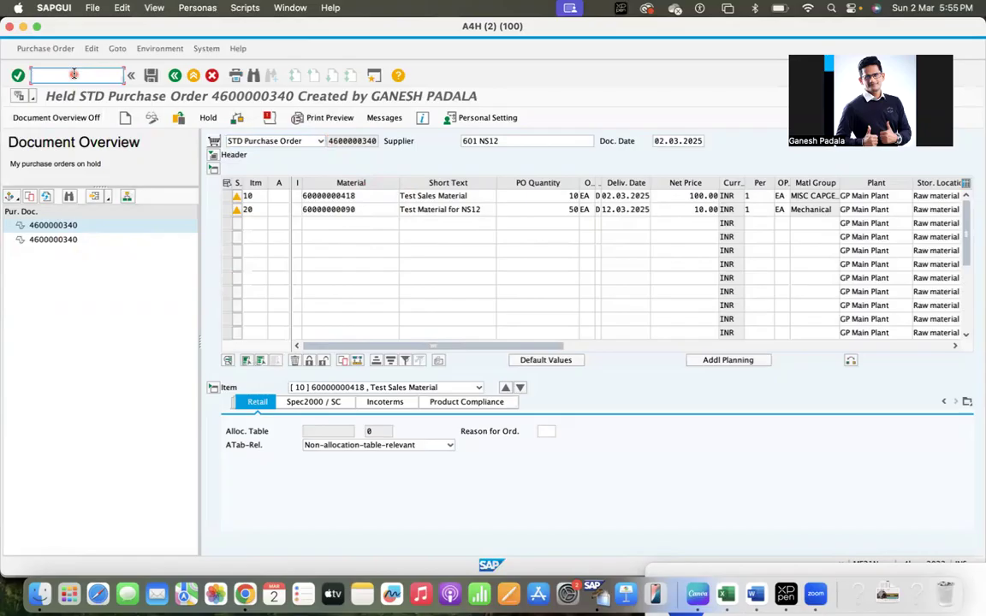
pyautogui.write('/nme21n')
pyautogui.press('Return')
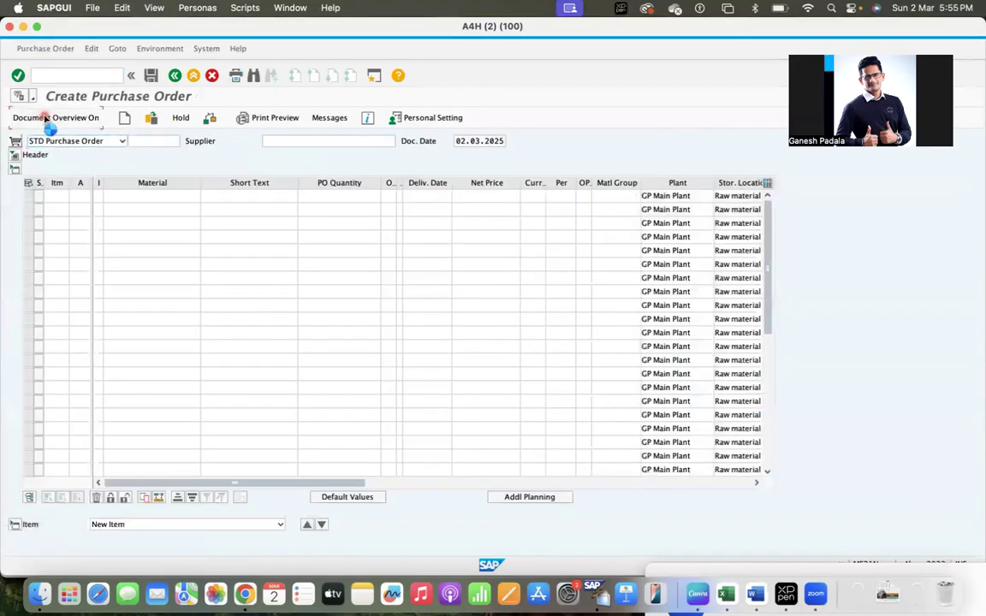
pyautogui.click(48, 119)
pyautogui.click(12, 196)
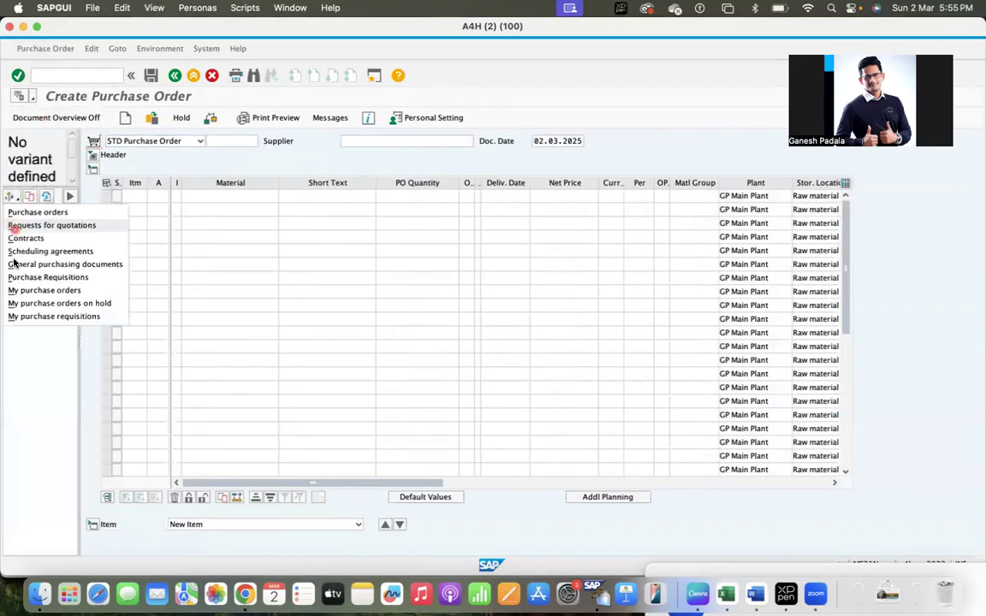
pyautogui.click(39, 305)
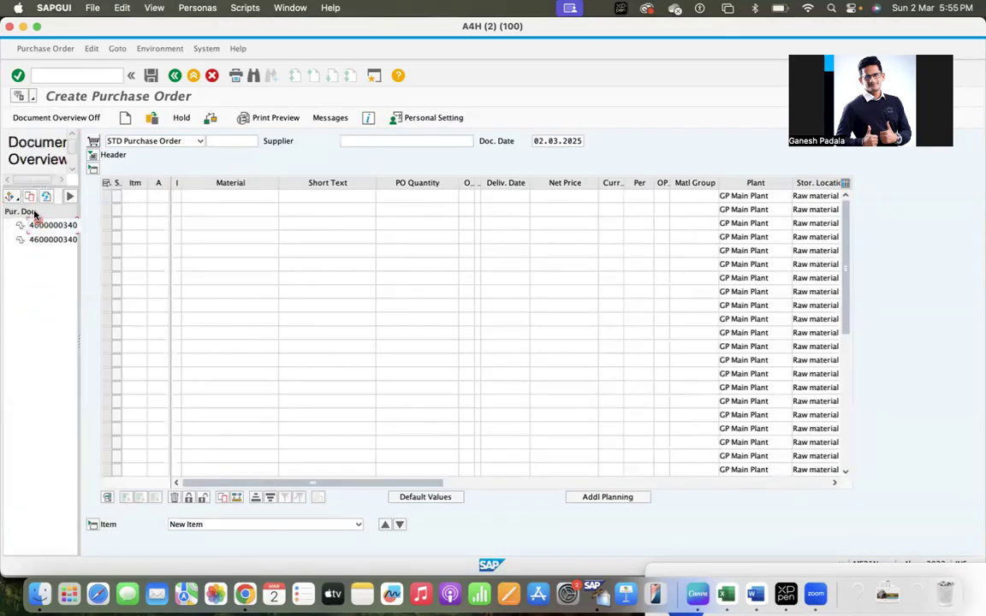
pyautogui.click(31, 196)
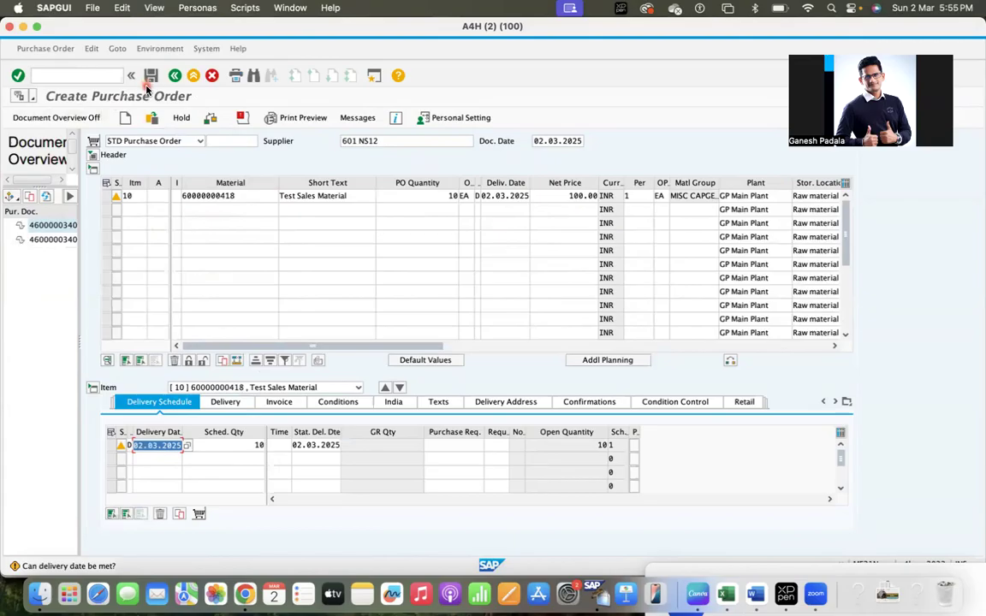
# Open the goods movement transaction with /nmigo and set its action to Goods Issue
pyautogui.click(73, 78)
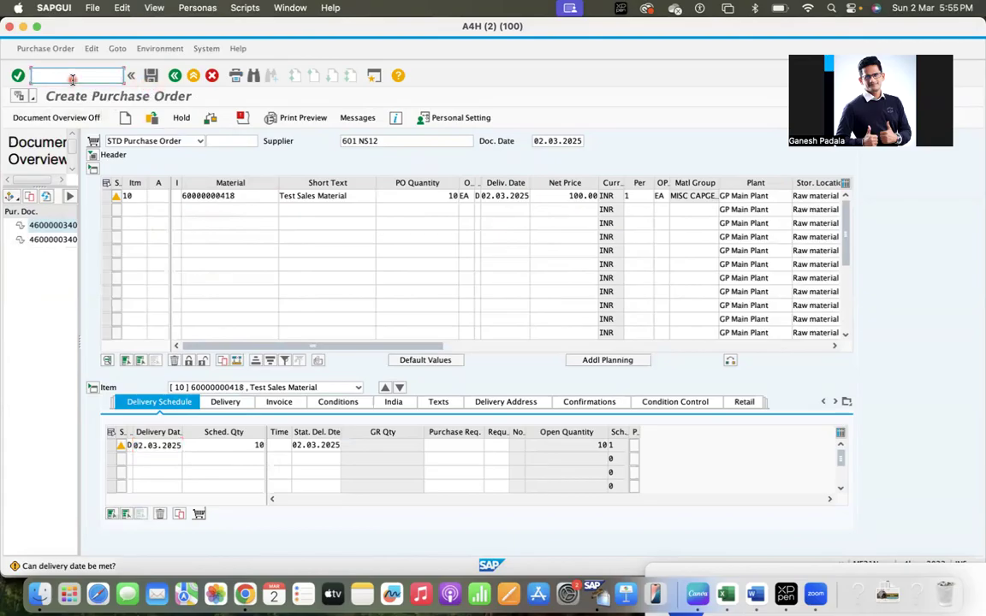
pyautogui.write('/nmigo')
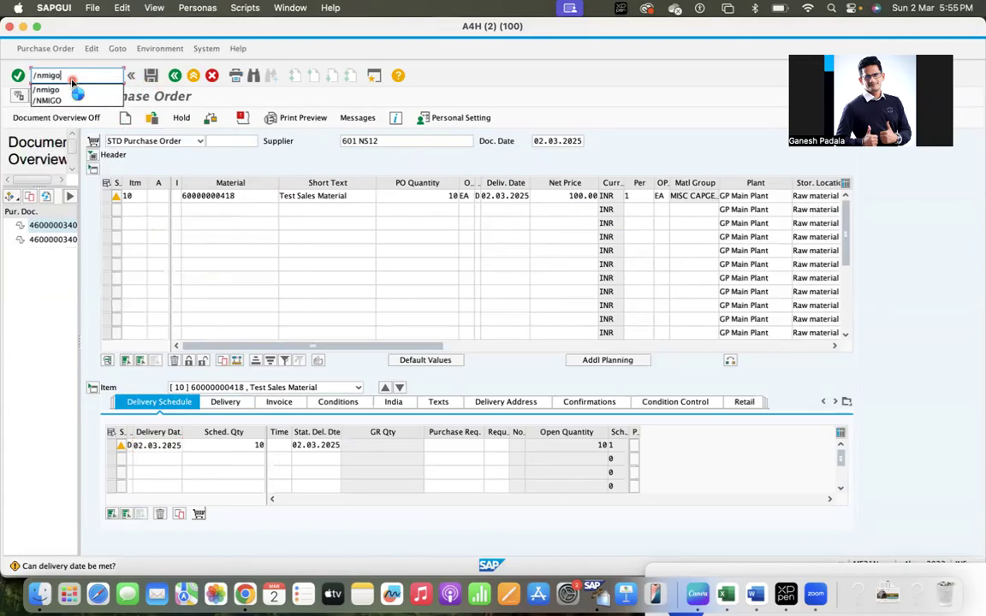
pyautogui.press('Return')
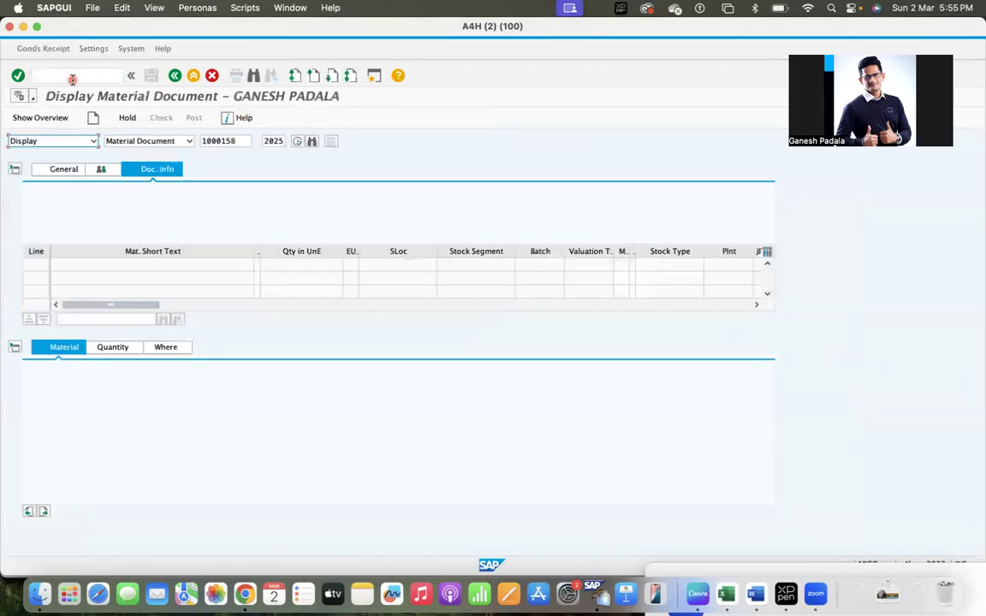
pyautogui.click(53, 140)
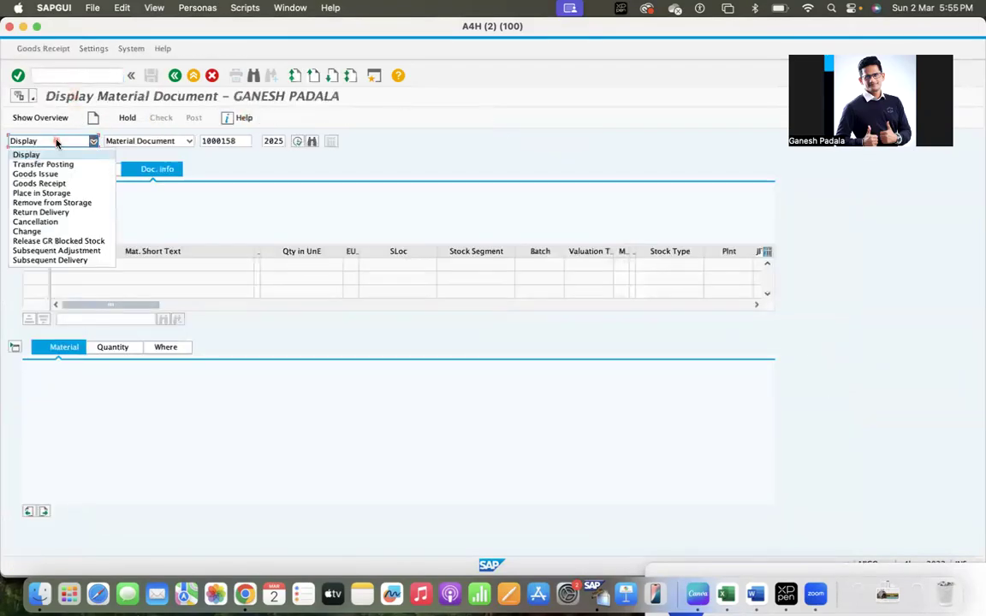
pyautogui.click(47, 175)
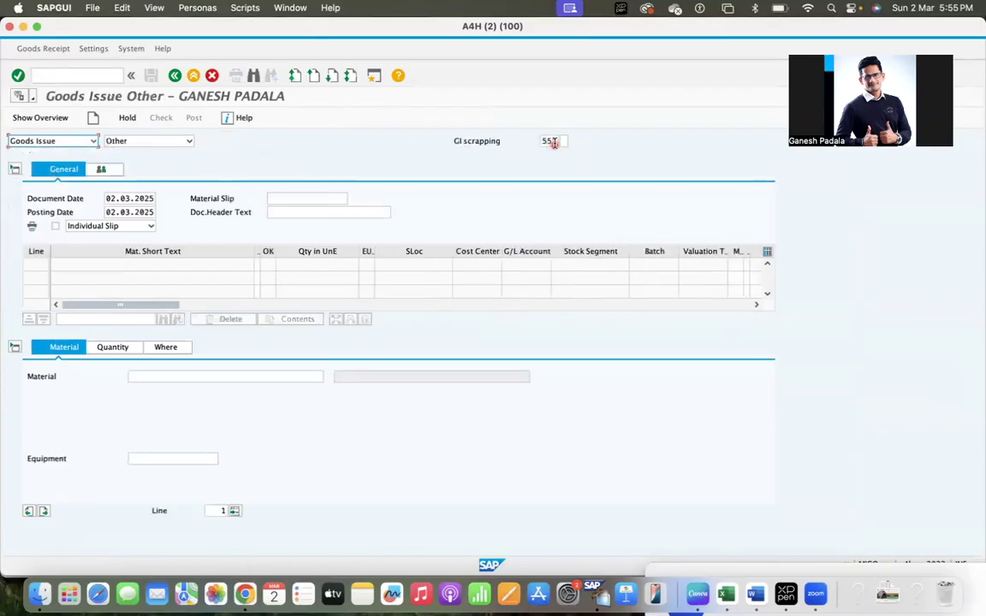
pyautogui.click(123, 366)
pyautogui.click(145, 378)
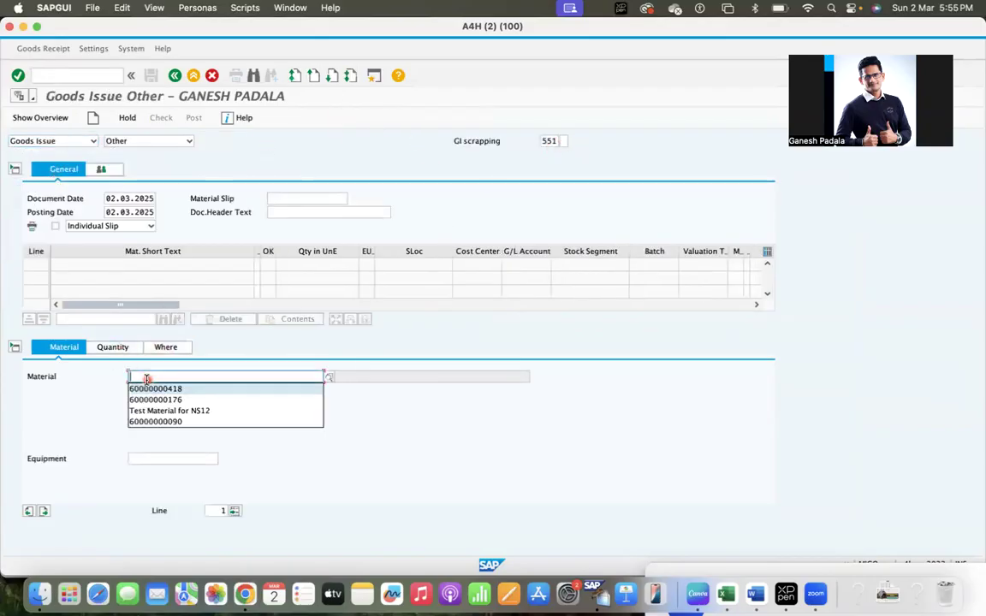
pyautogui.click(151, 389)
pyautogui.press('Return')
pyautogui.click(104, 347)
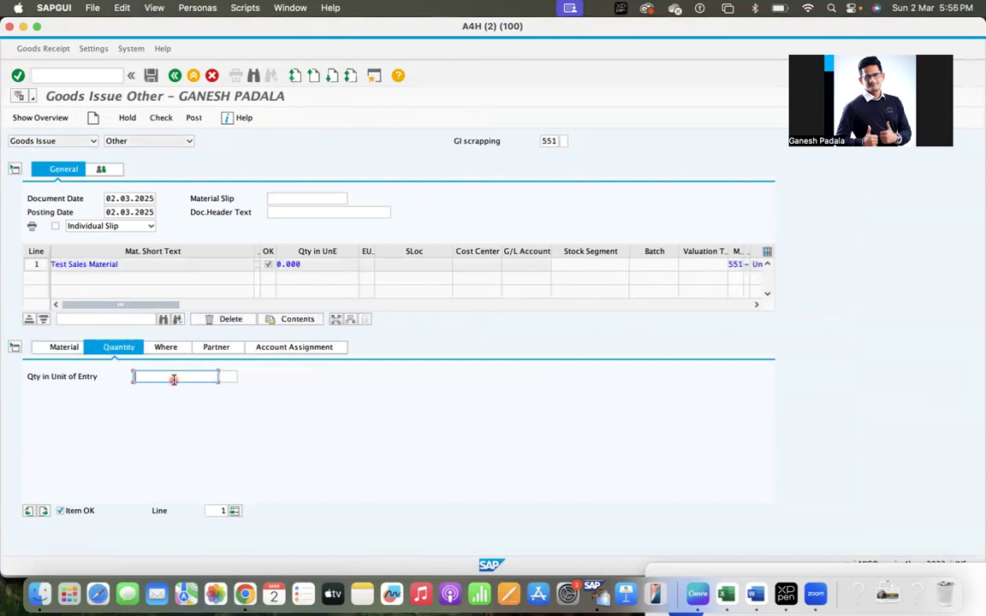
pyautogui.click(174, 379)
pyautogui.click(177, 385)
# Set the goods issue item's plant to NS12 and its storage location to RM01
pyautogui.click(171, 346)
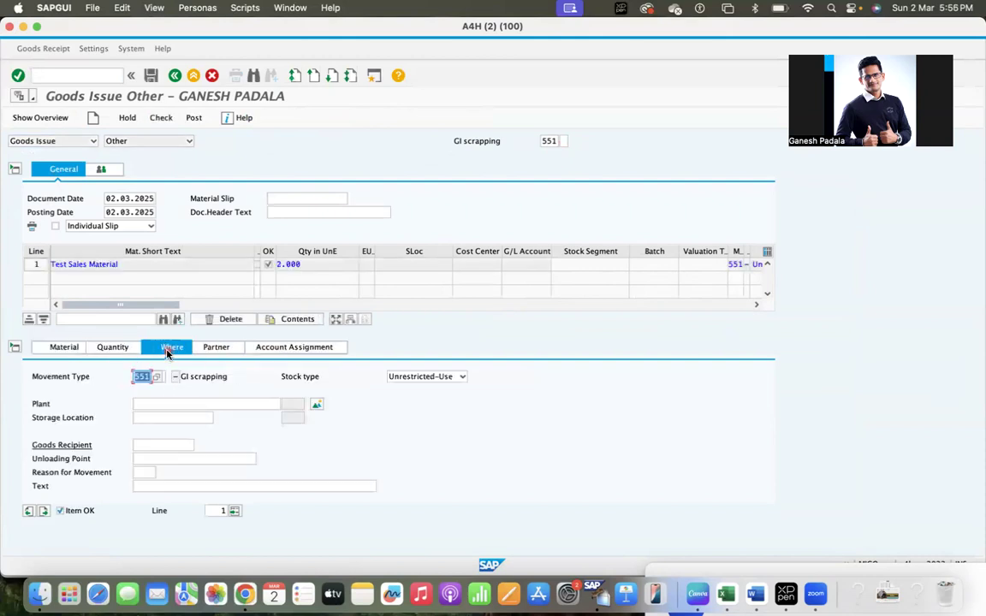
pyautogui.click(154, 404)
pyautogui.click(151, 408)
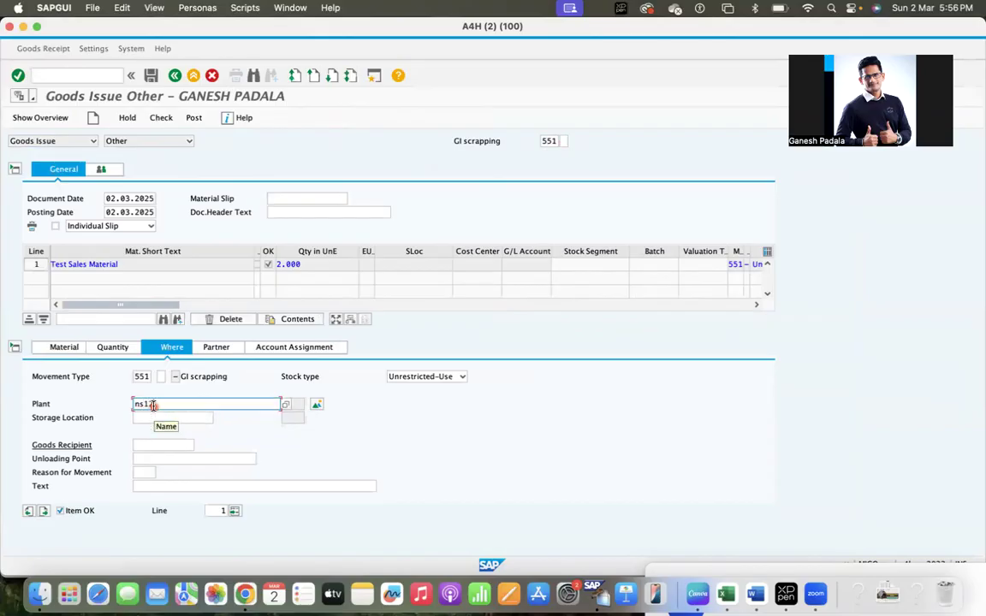
pyautogui.click(149, 418)
pyautogui.click(150, 419)
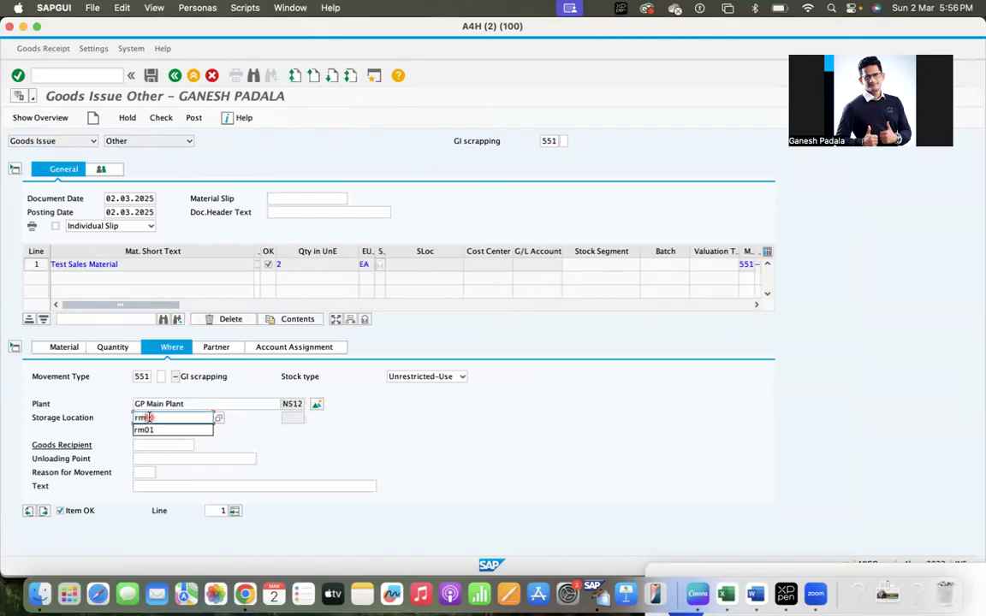
pyautogui.click(154, 428)
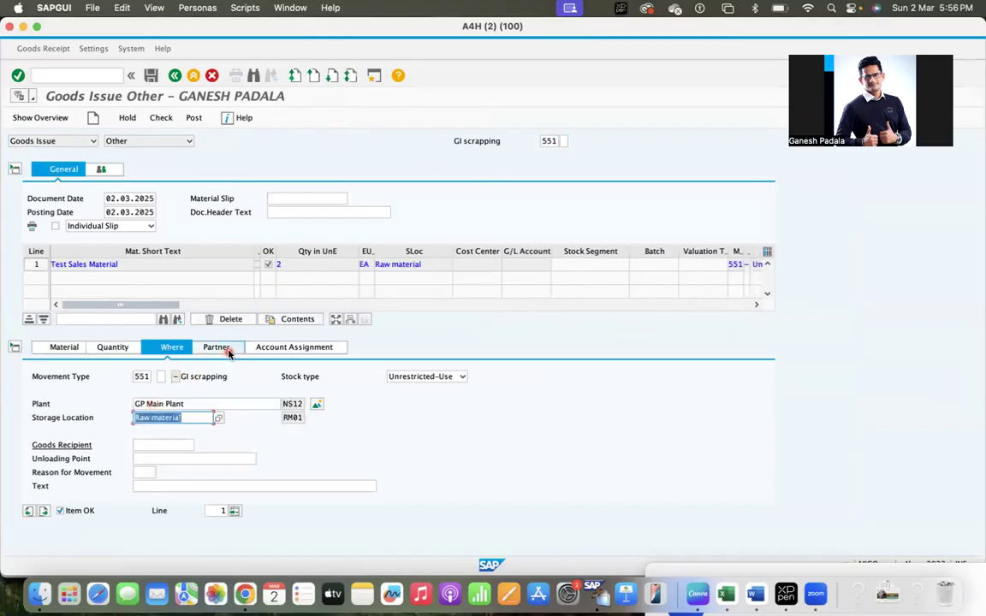
# Assign cost center GANESHSCM1 to the goods issue item
pyautogui.click(222, 347)
pyautogui.click(287, 349)
pyautogui.click(126, 404)
pyautogui.click(126, 405)
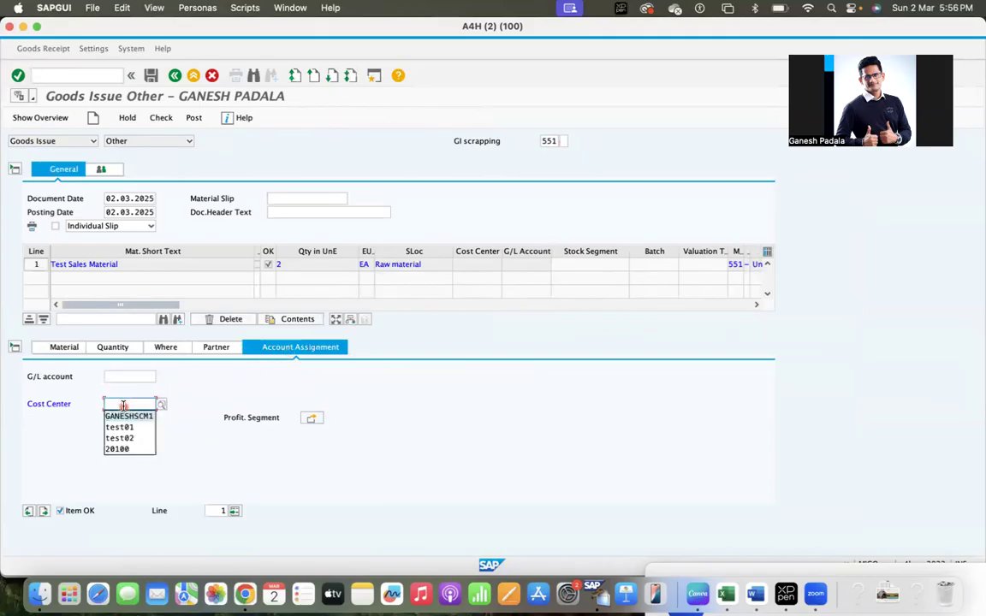
pyautogui.click(124, 414)
pyautogui.press('Return')
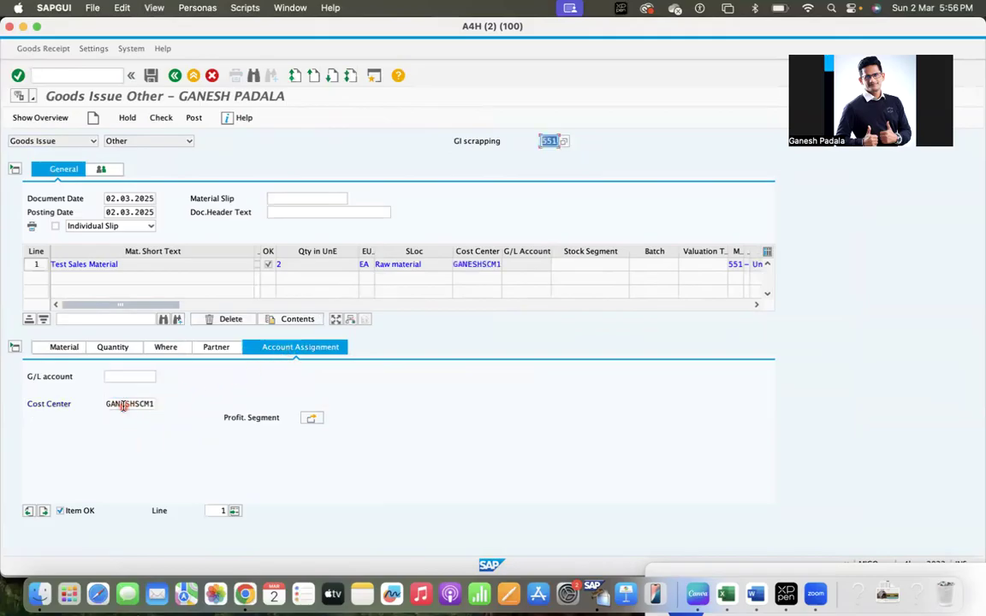
# Check the goods issue document and close the resulting log
pyautogui.click(162, 118)
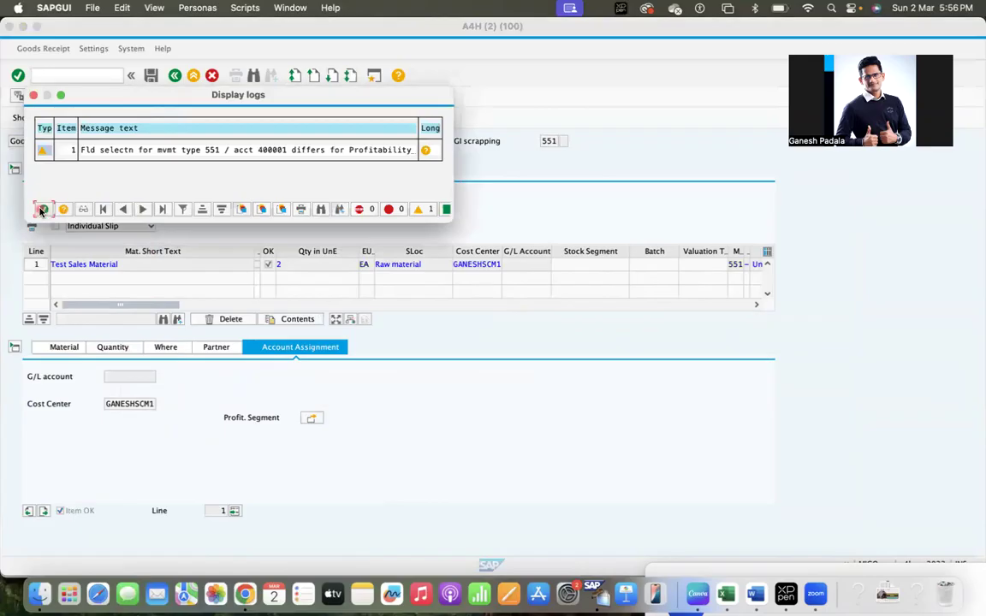
pyautogui.click(39, 209)
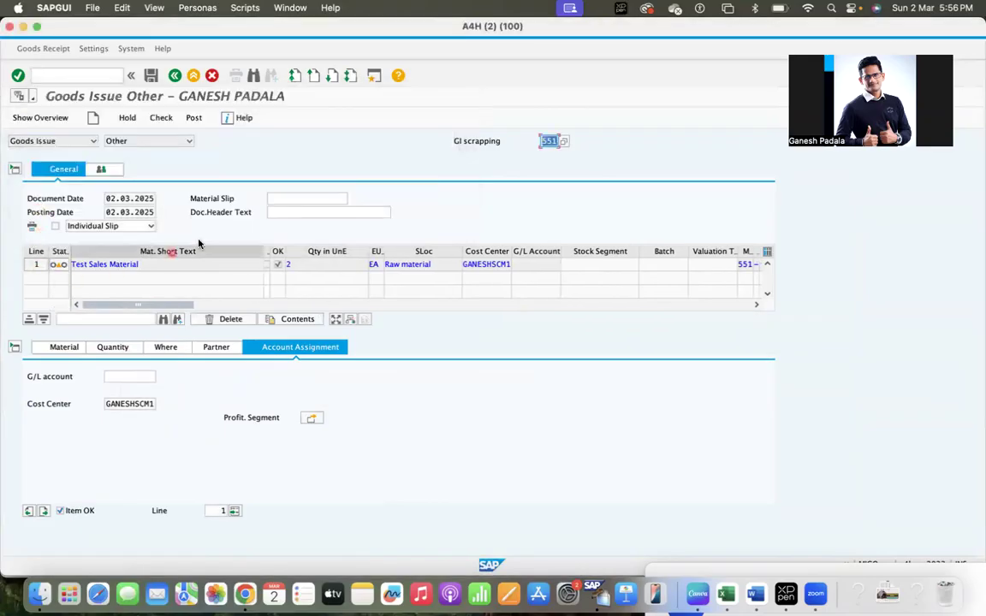
pyautogui.click(175, 223)
pyautogui.click(88, 285)
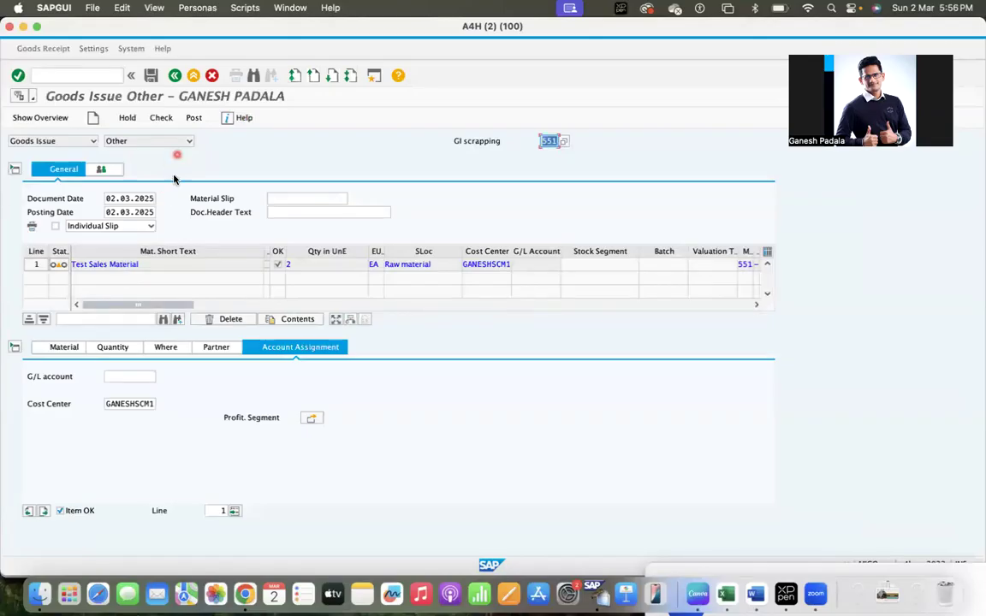
# Hold the goods issue document with the remark "Scrap March 2025"
pyautogui.click(125, 118)
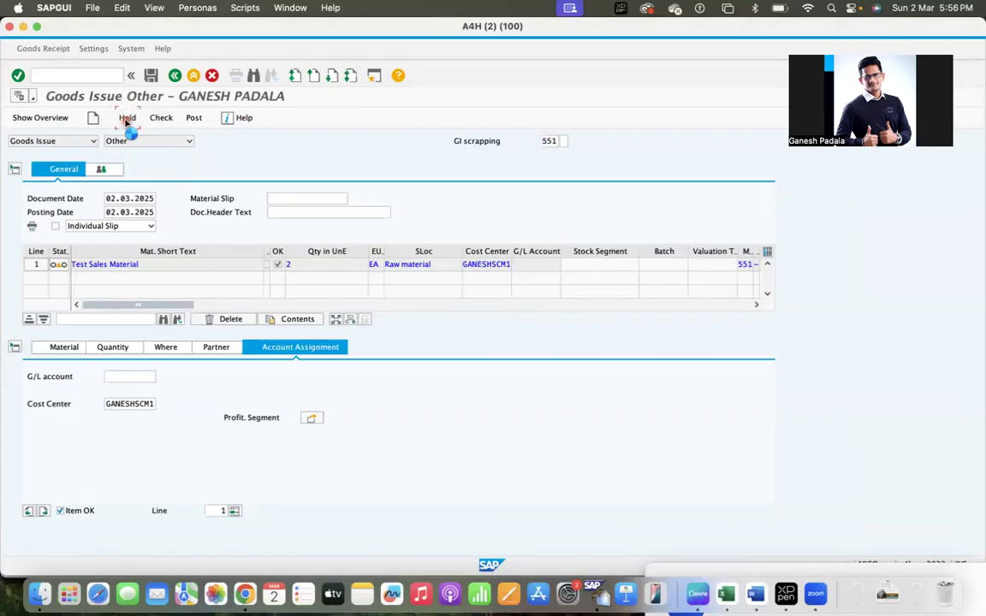
pyautogui.click(23, 381)
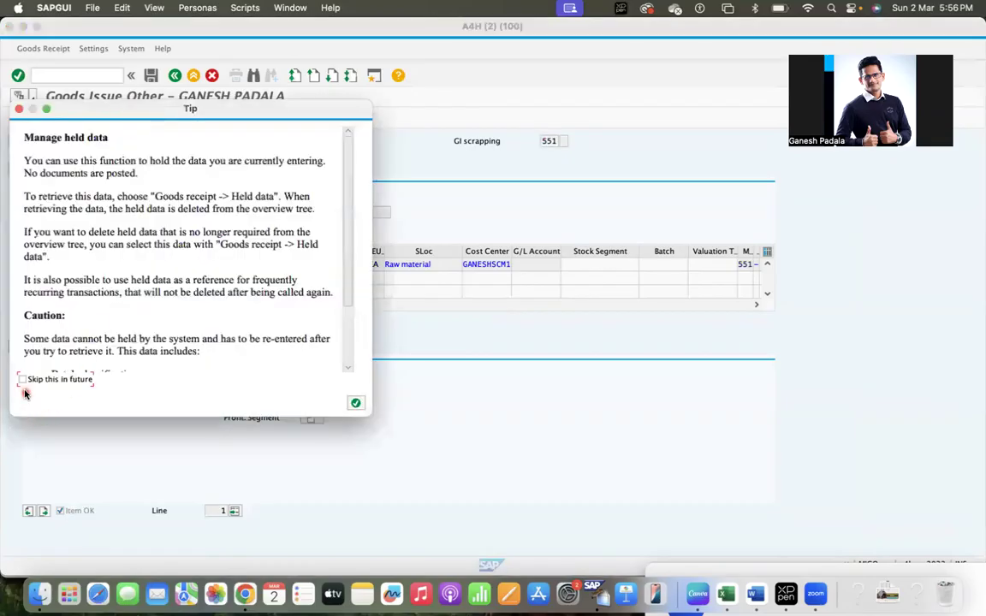
pyautogui.click(356, 403)
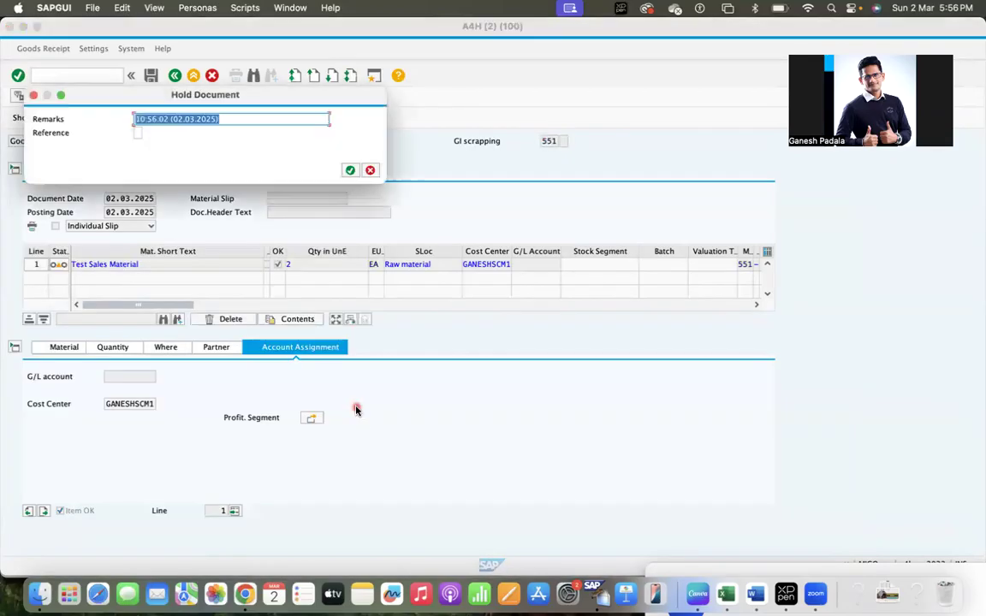
pyautogui.click(189, 132)
pyautogui.write('Scrap March 2025')
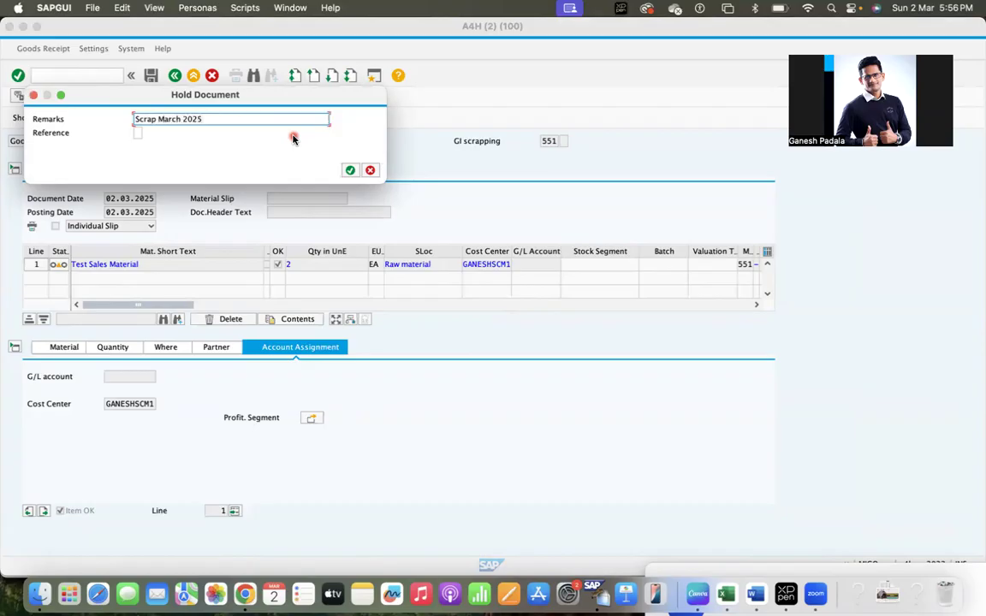
pyautogui.press('Return')
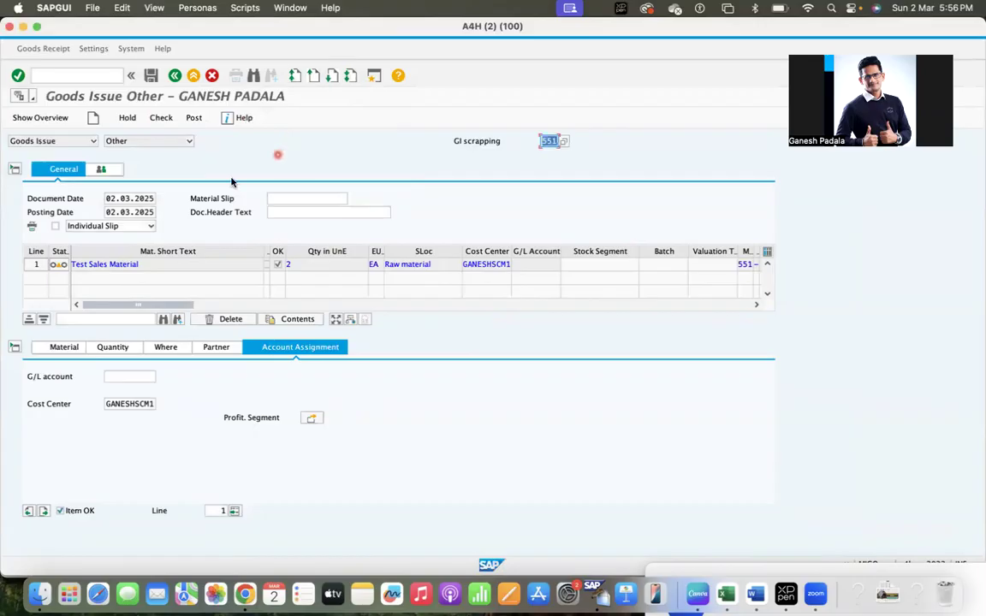
# Restart the goods movement transaction with /nmigo and show the document overview
pyautogui.click(79, 73)
pyautogui.write('/nm')
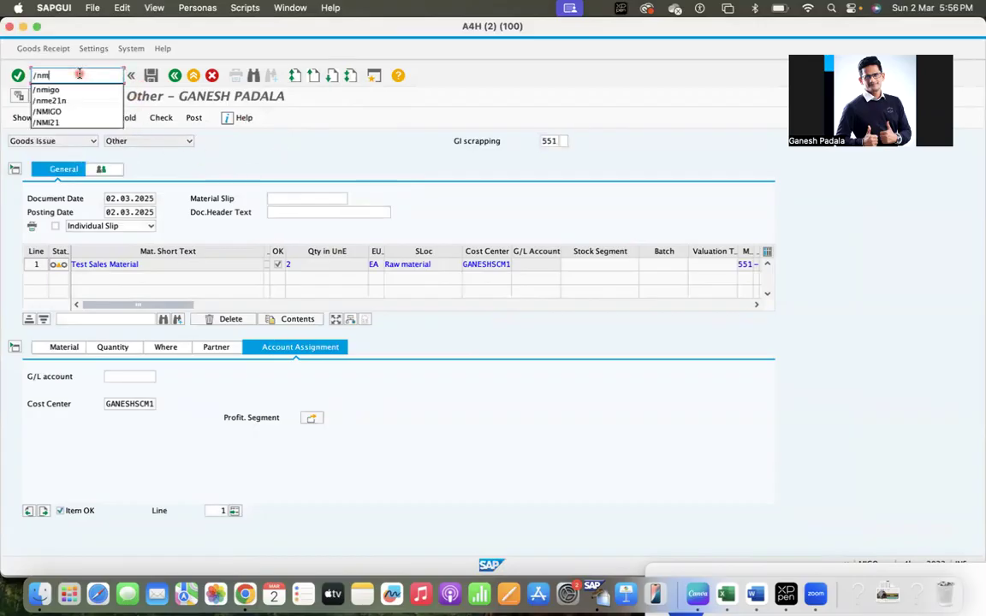
pyautogui.write('igo')
pyautogui.press('Return')
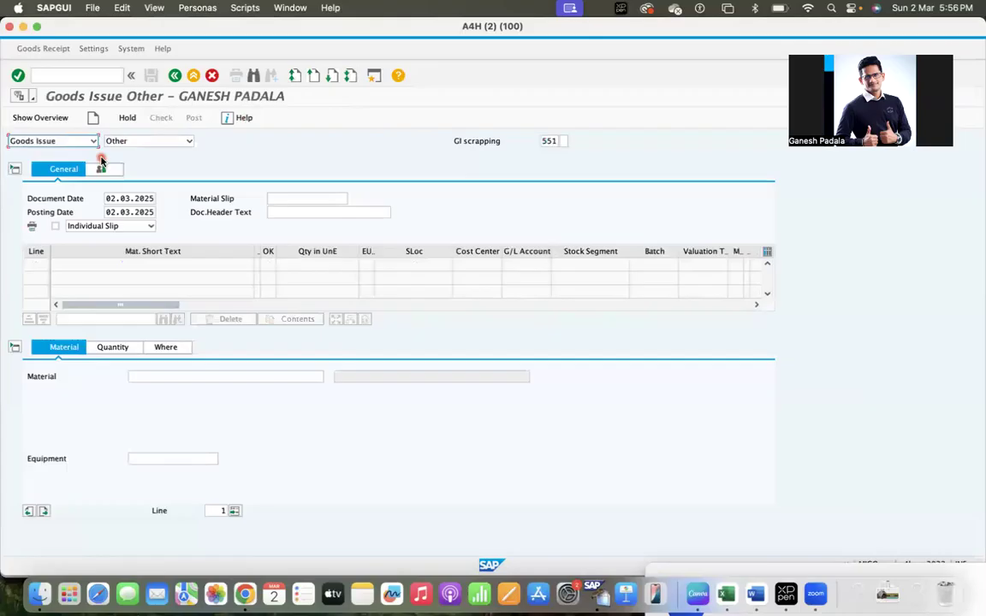
pyautogui.click(53, 120)
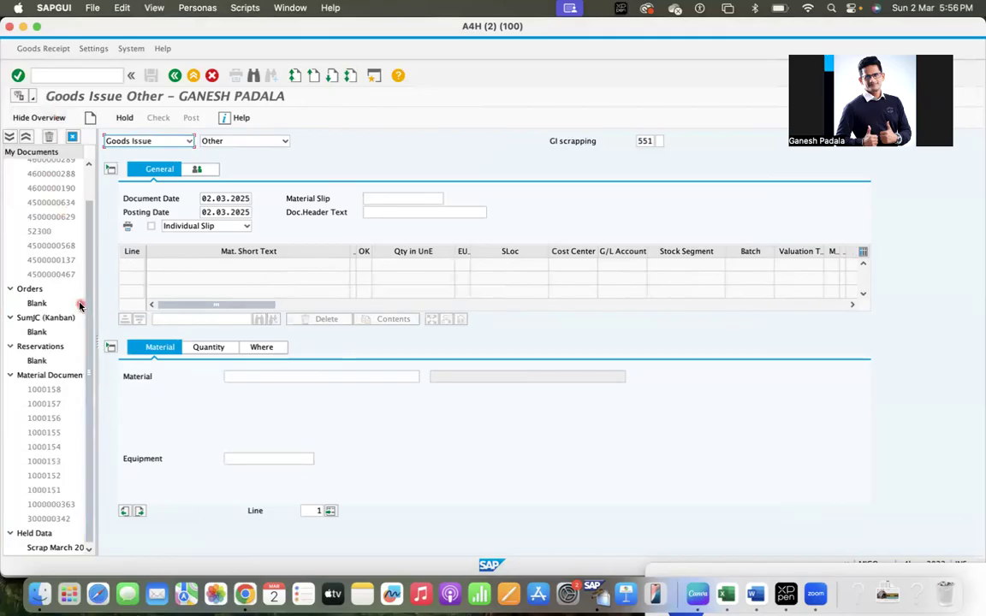
# Collapse the other document categories in the overview and retrieve the held data "Scrap March 2025"
pyautogui.scroll(2, 68, 317)
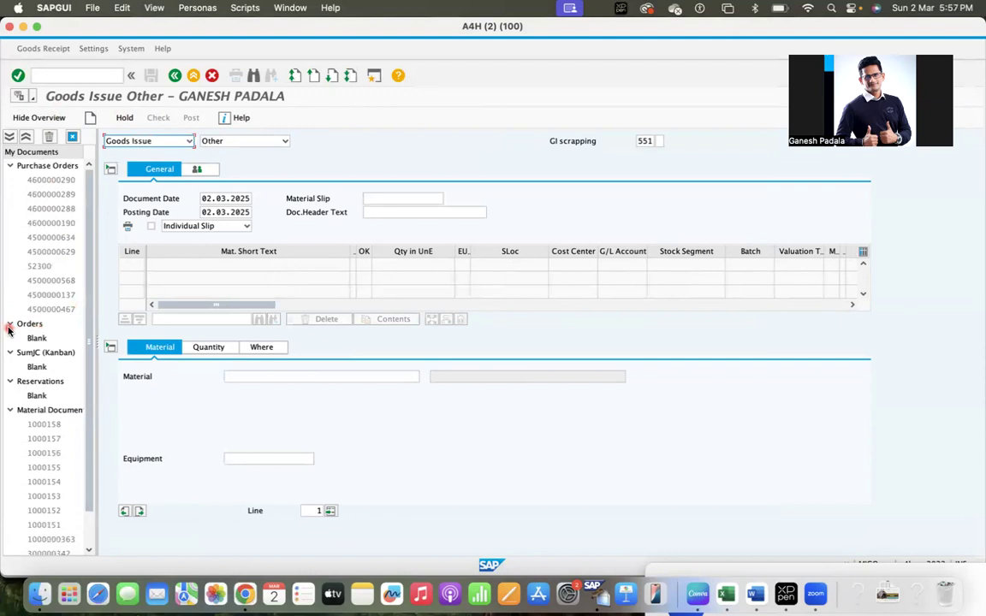
pyautogui.click(10, 323)
pyautogui.click(10, 338)
pyautogui.click(10, 353)
pyautogui.click(11, 367)
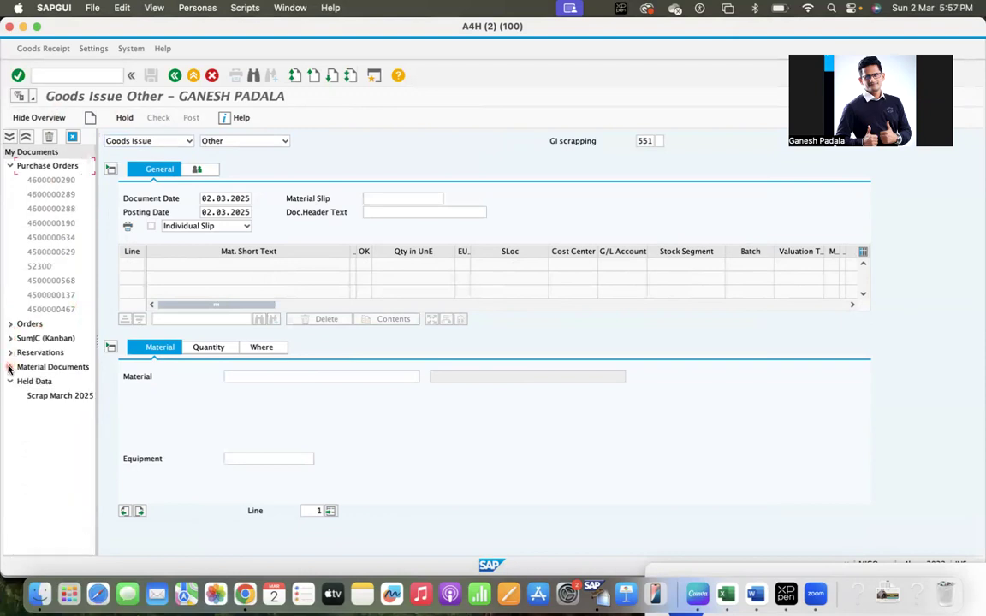
pyautogui.click(10, 167)
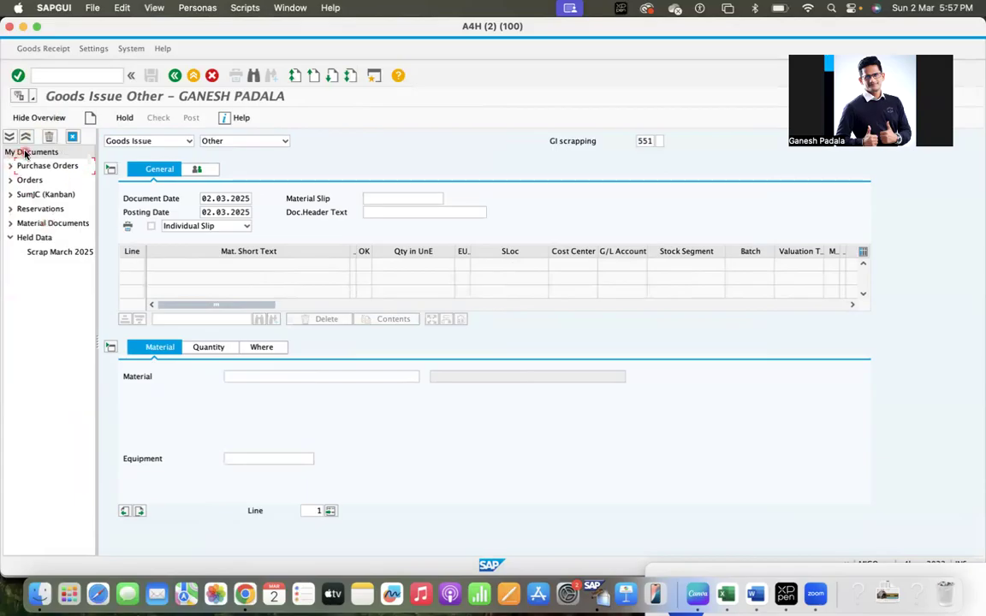
pyautogui.click(60, 252)
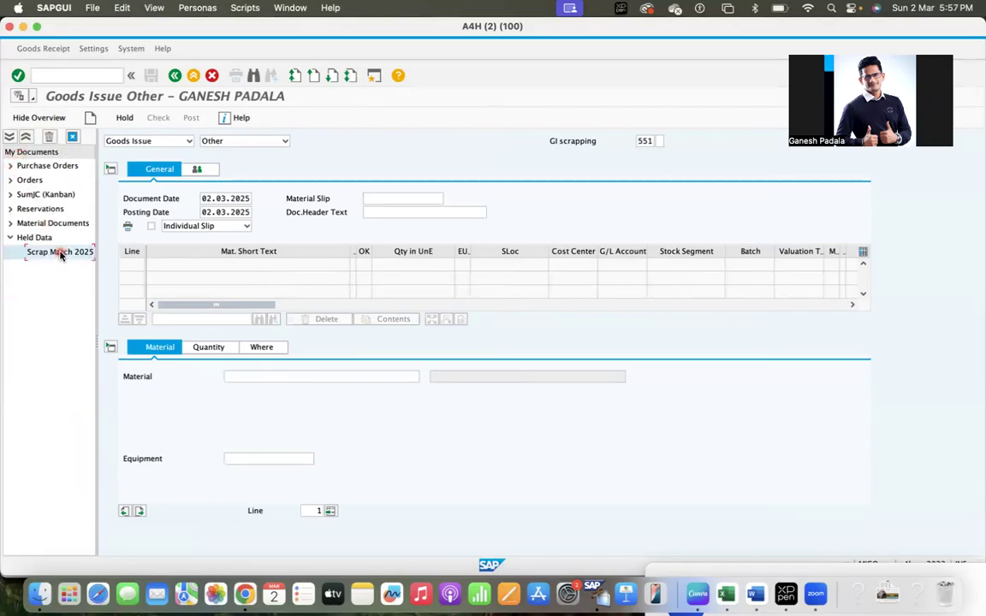
pyautogui.doubleClick(55, 253)
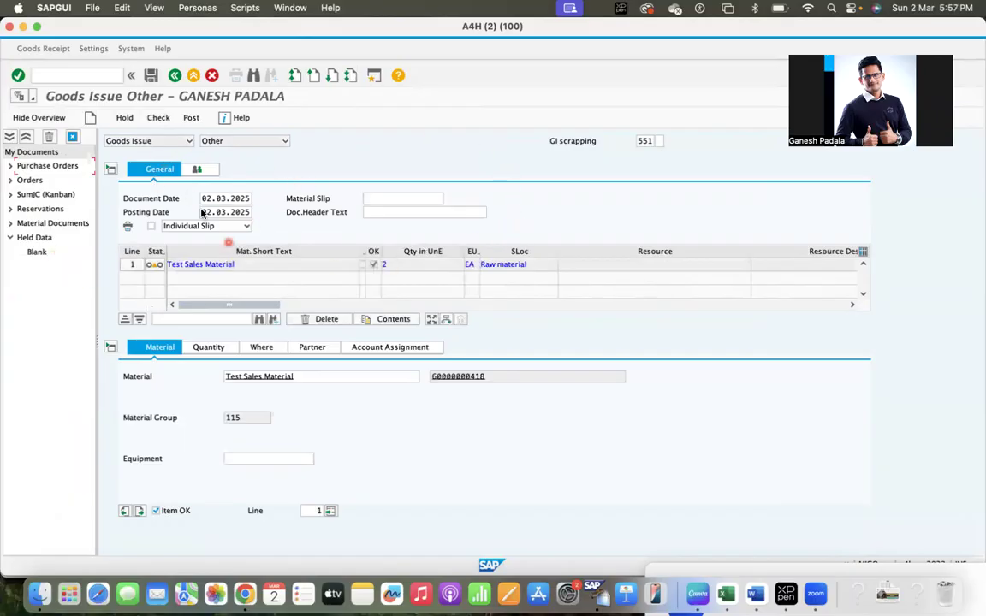
# Check the retrieved goods issue, dismiss the open dialogs and log, and post the document
pyautogui.click(158, 118)
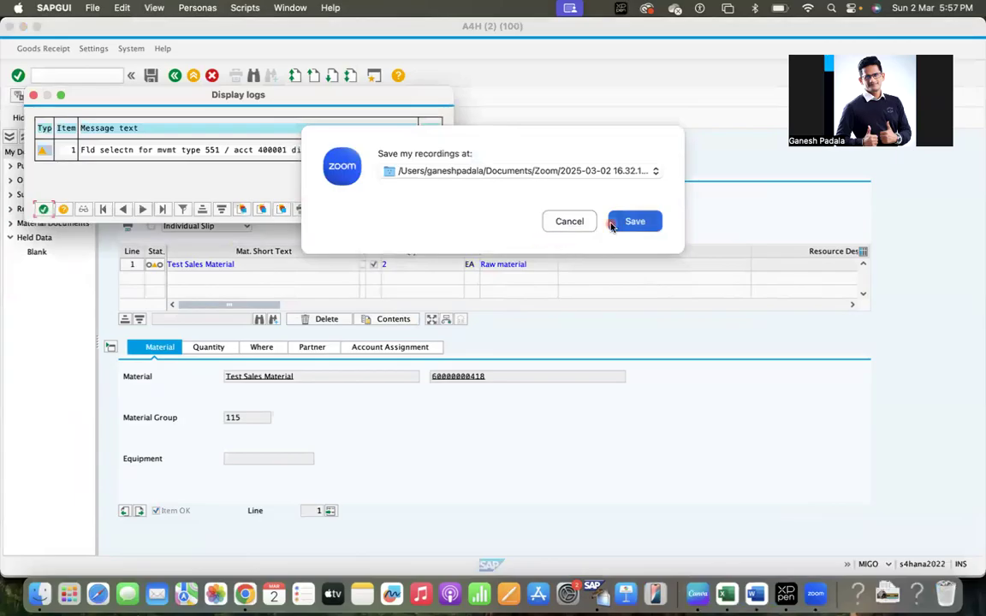
pyautogui.click(557, 224)
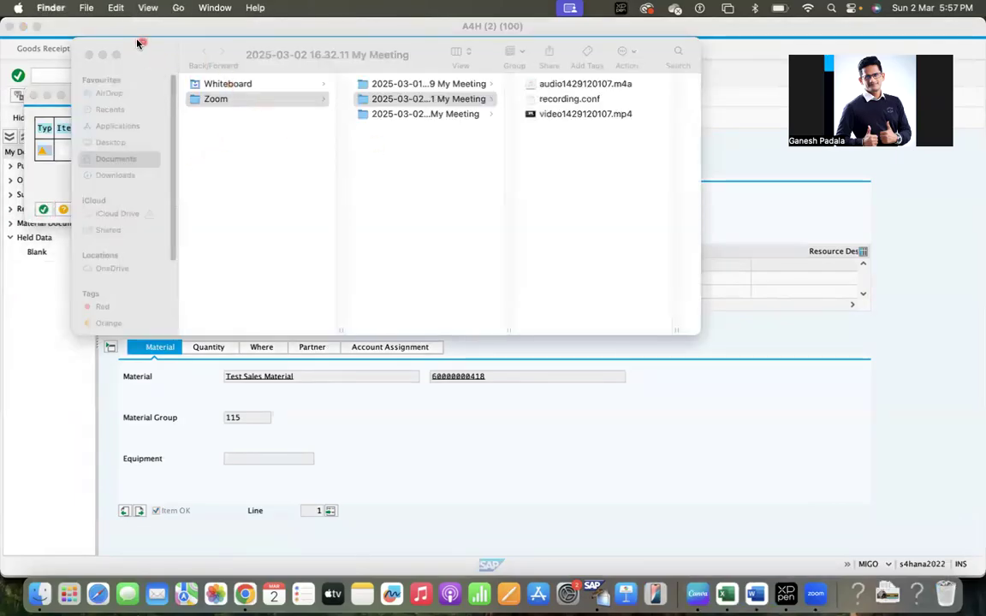
pyautogui.click(88, 54)
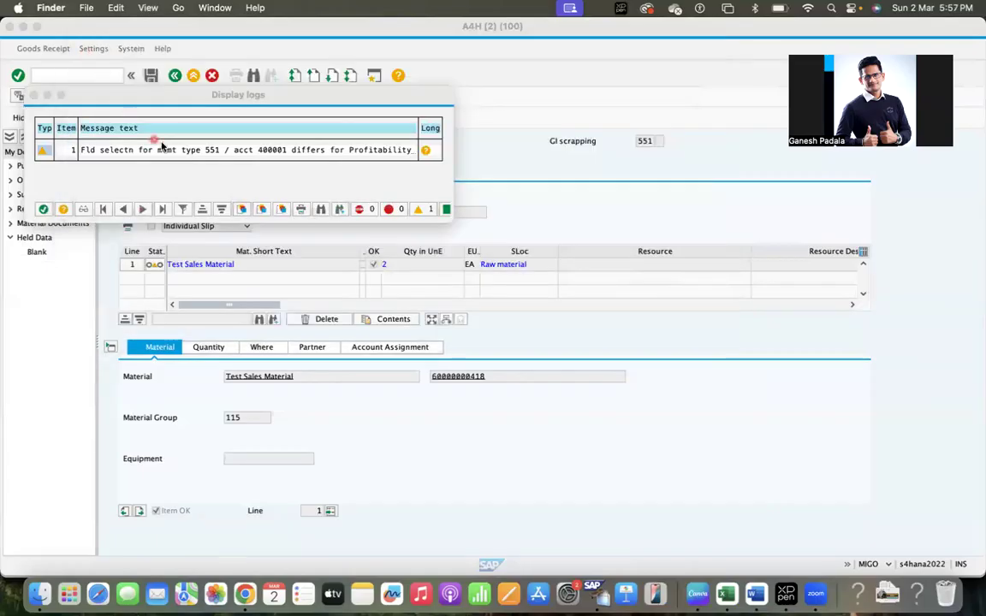
pyautogui.click(43, 208)
pyautogui.click(191, 119)
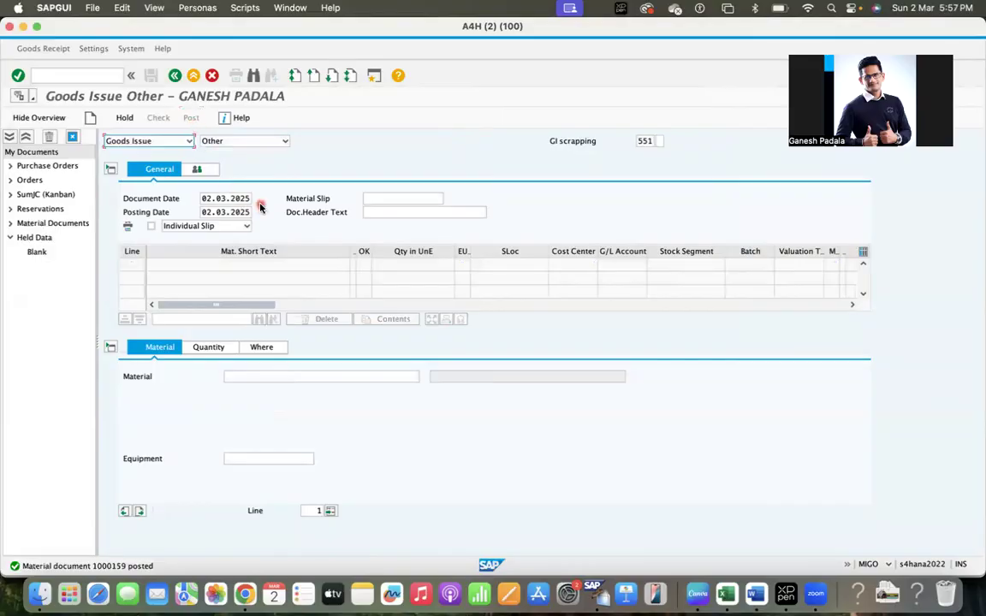
# Try to adopt the first listed purchase order from the document overview, and restart the goods movement transaction with /nmigo
pyautogui.click(83, 76)
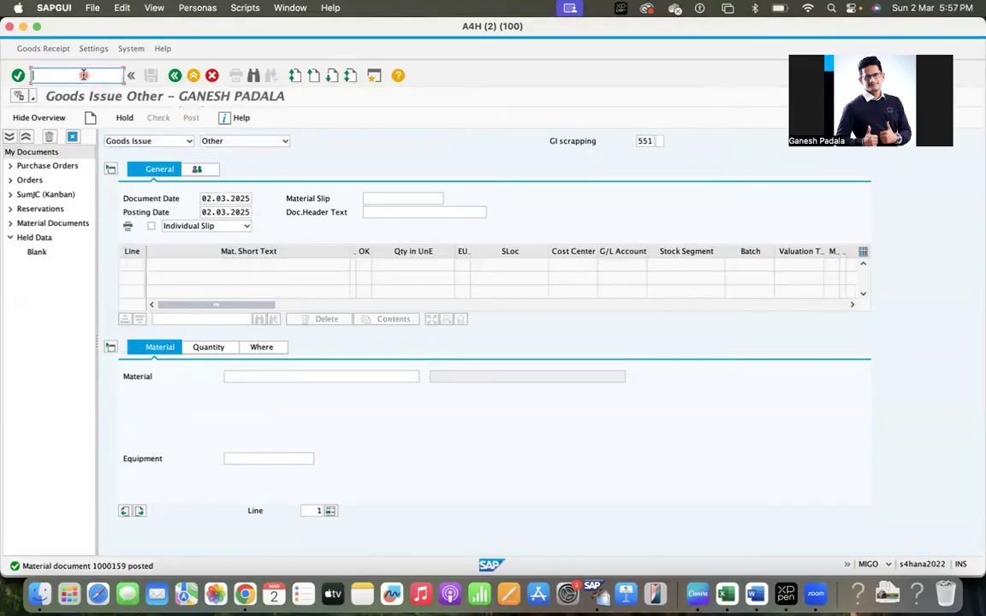
pyautogui.click(12, 166)
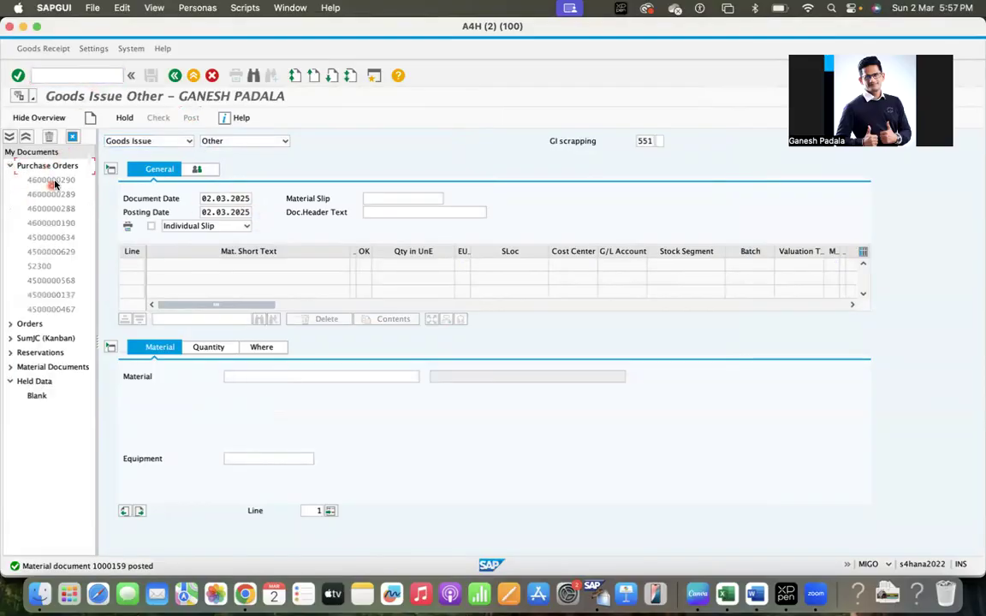
pyautogui.doubleClick(52, 181)
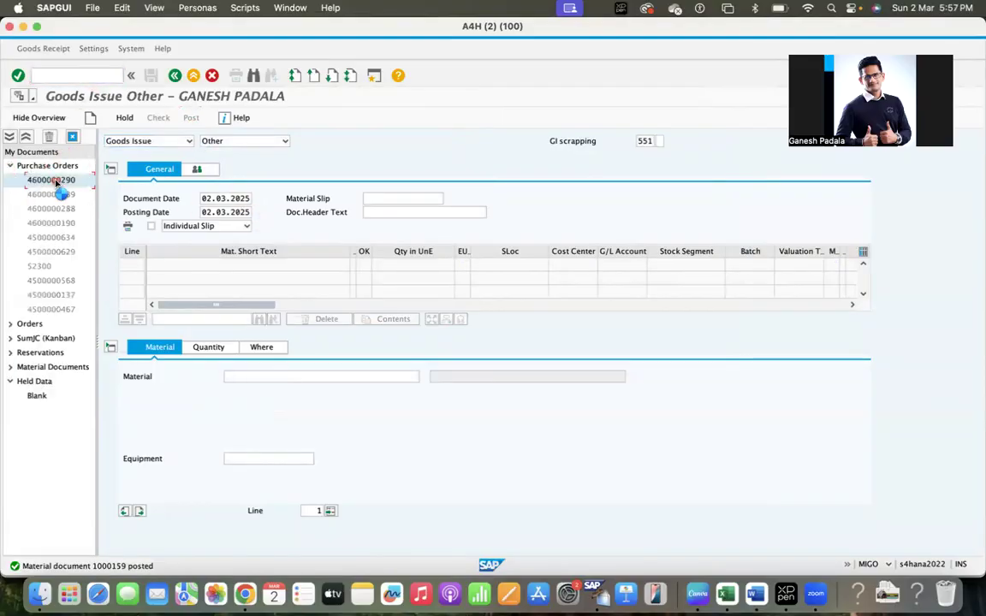
pyautogui.click(53, 72)
pyautogui.write('/nmig')
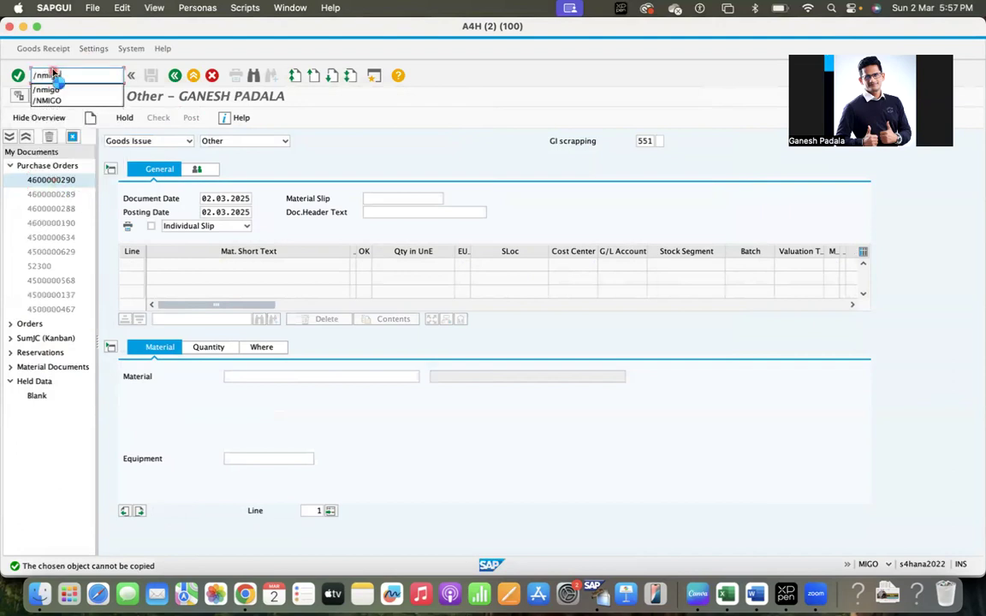
pyautogui.write('o')
pyautogui.press('Return')
# Open the incoming invoice transaction with /nmiro and set the invoice date to 02.03.2025
pyautogui.click(78, 75)
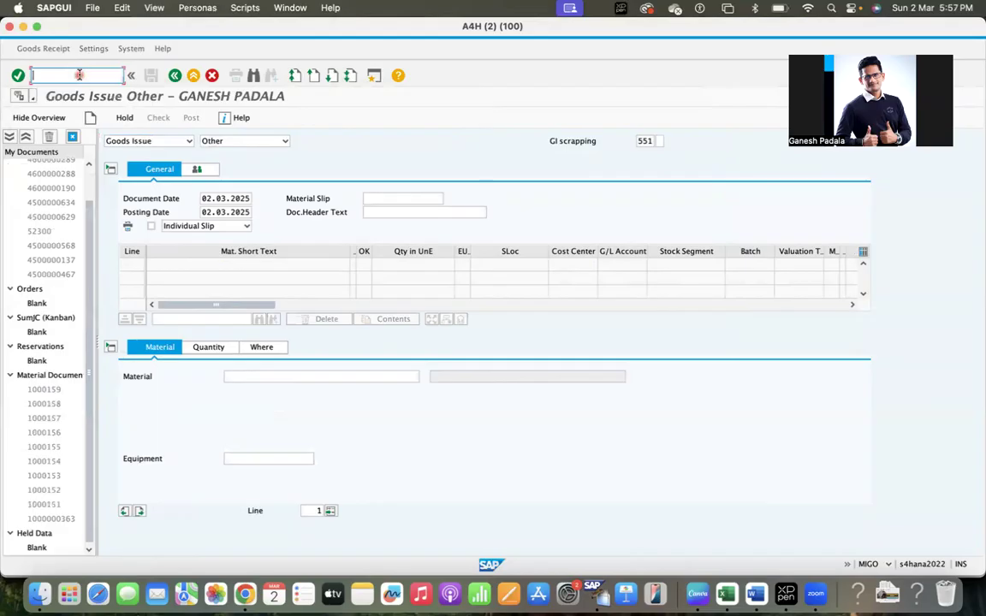
pyautogui.write('/nmiro')
pyautogui.press('Return')
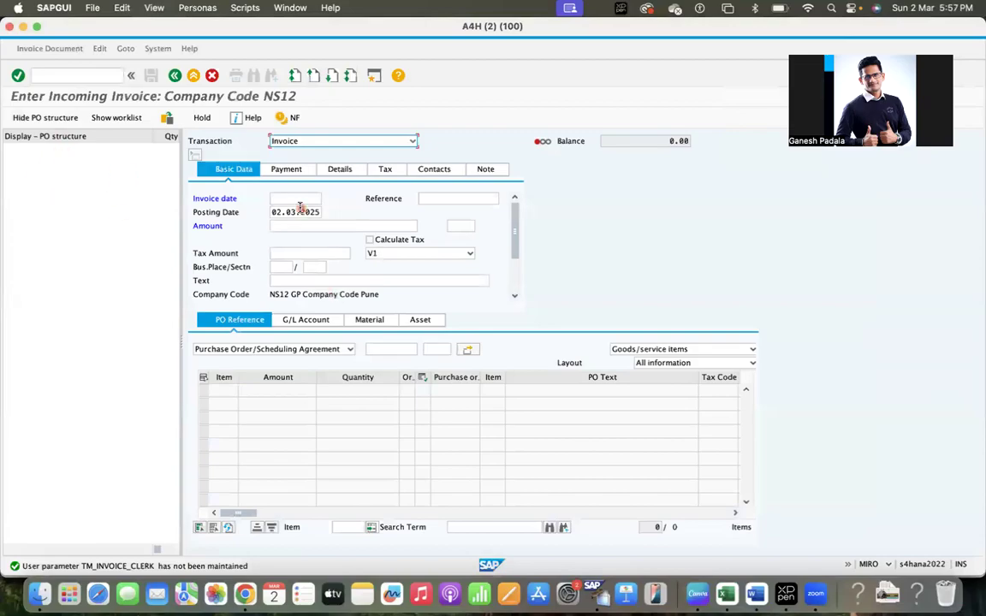
pyautogui.write('2')
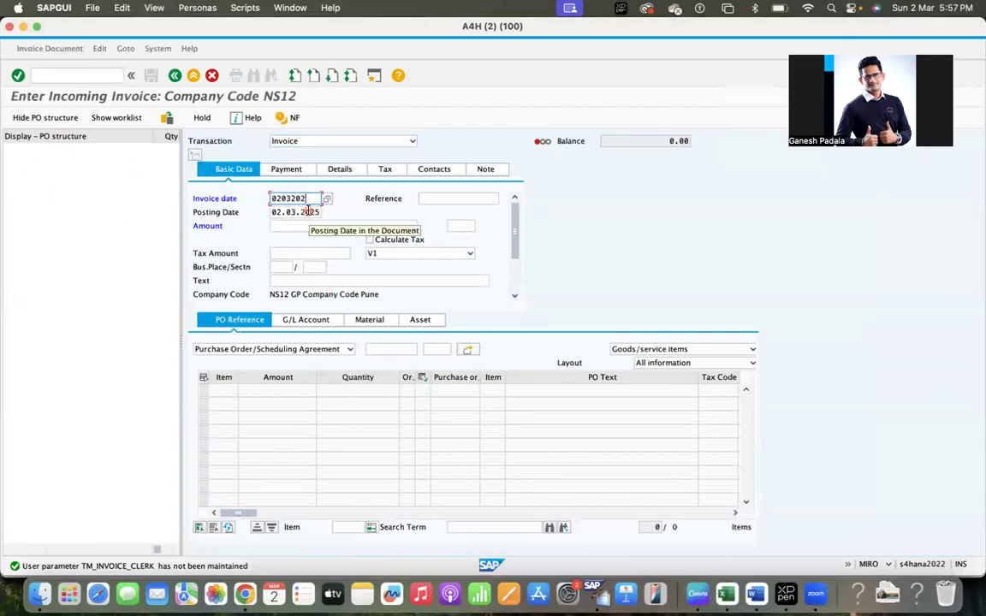
pyautogui.write('.03.2025')
pyautogui.press('Return')
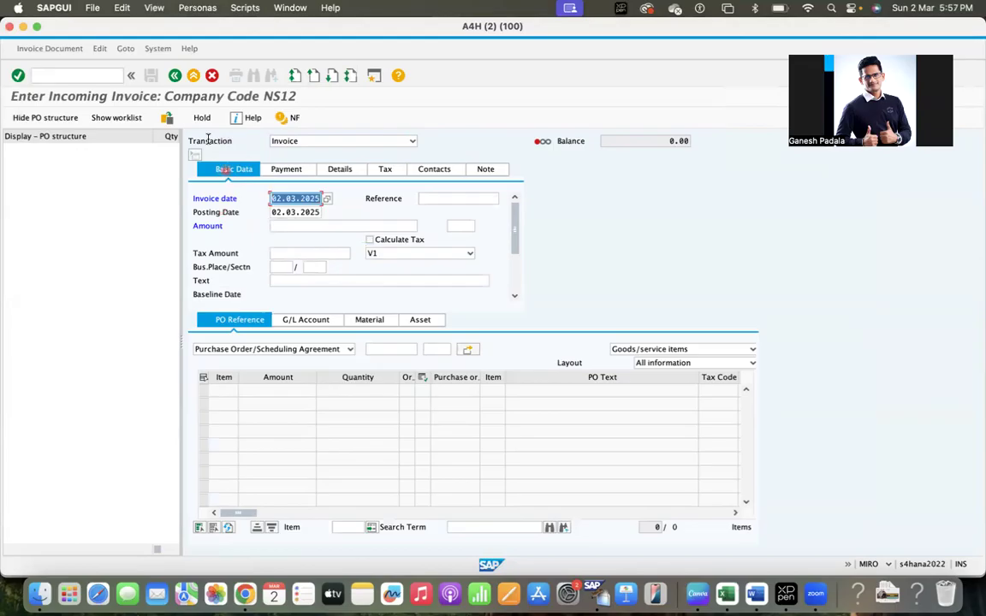
# Confirm NS12 as the company code for the incoming invoice
pyautogui.click(98, 48)
pyautogui.click(128, 65)
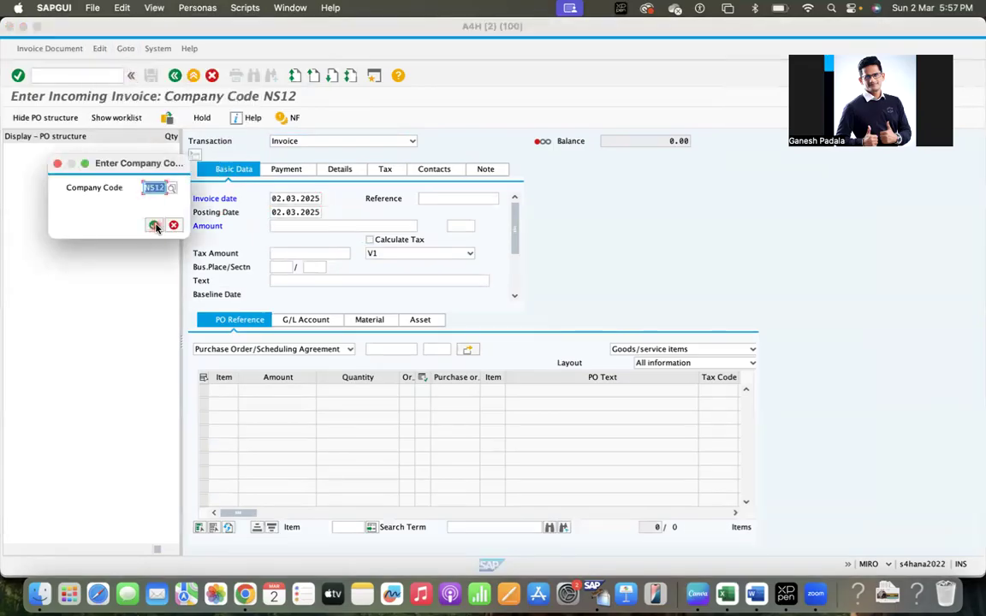
pyautogui.click(155, 226)
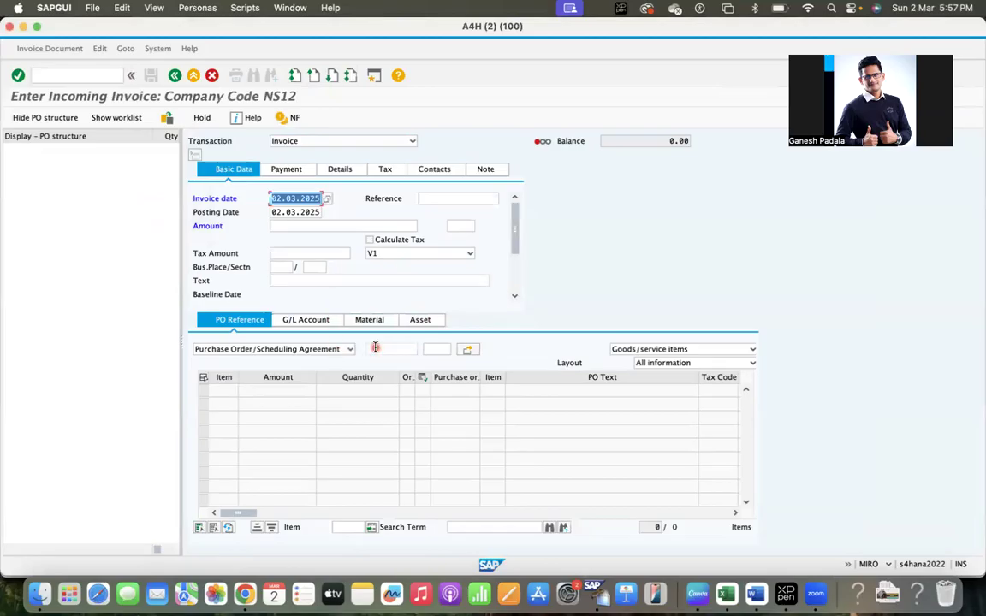
pyautogui.click(377, 348)
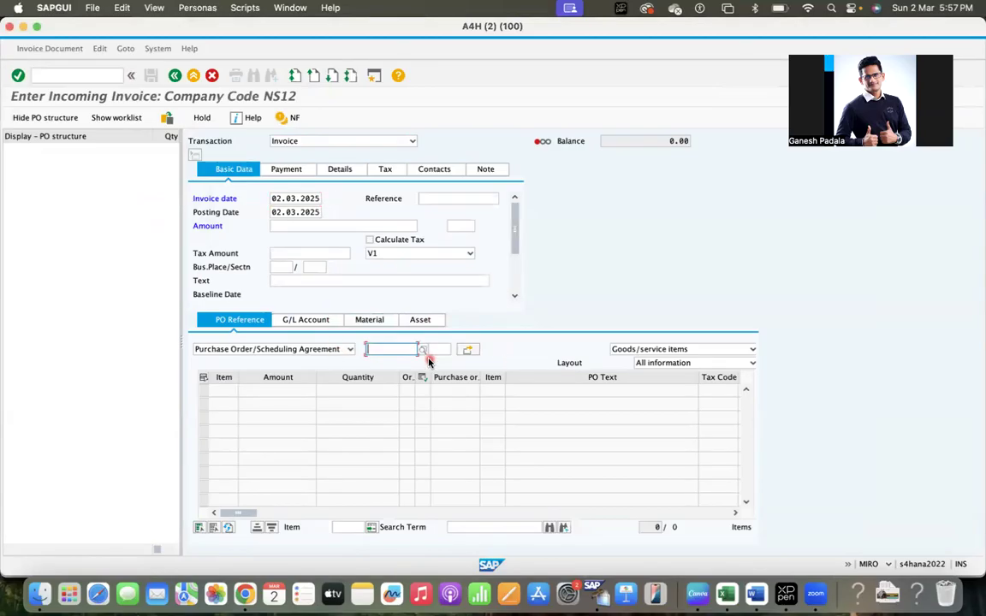
pyautogui.write('620000')
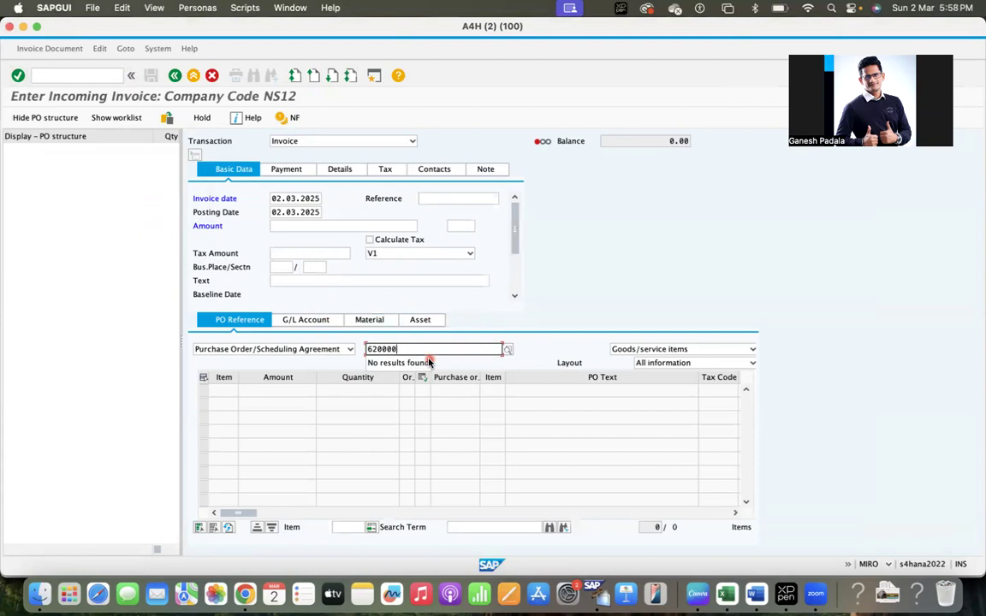
pyautogui.press('BackSpace')
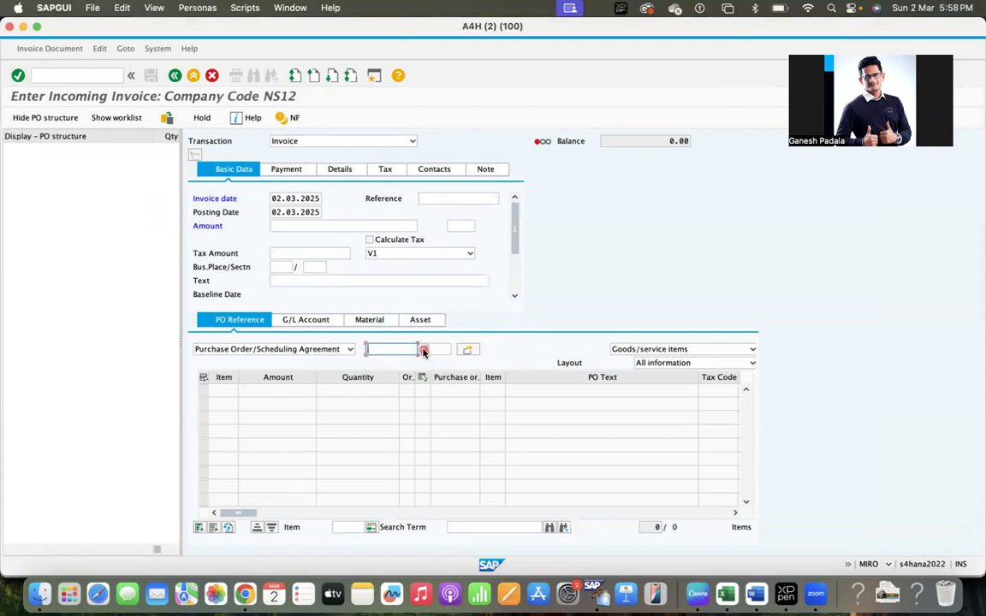
# Search the possible purchasing documents for invoicing party 601, first including and then excluding different invoicing parties
pyautogui.click(423, 351)
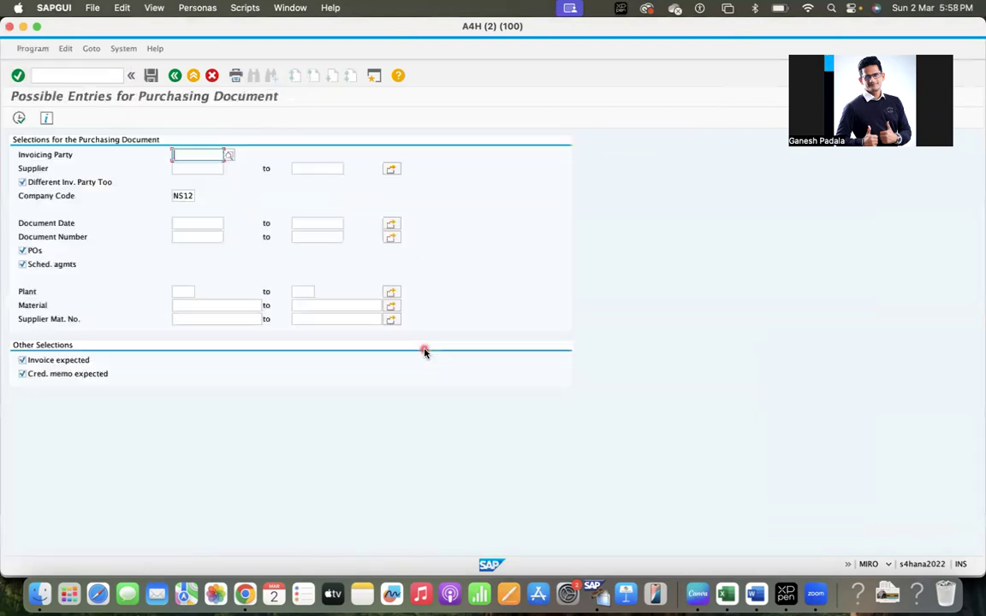
pyautogui.click(19, 118)
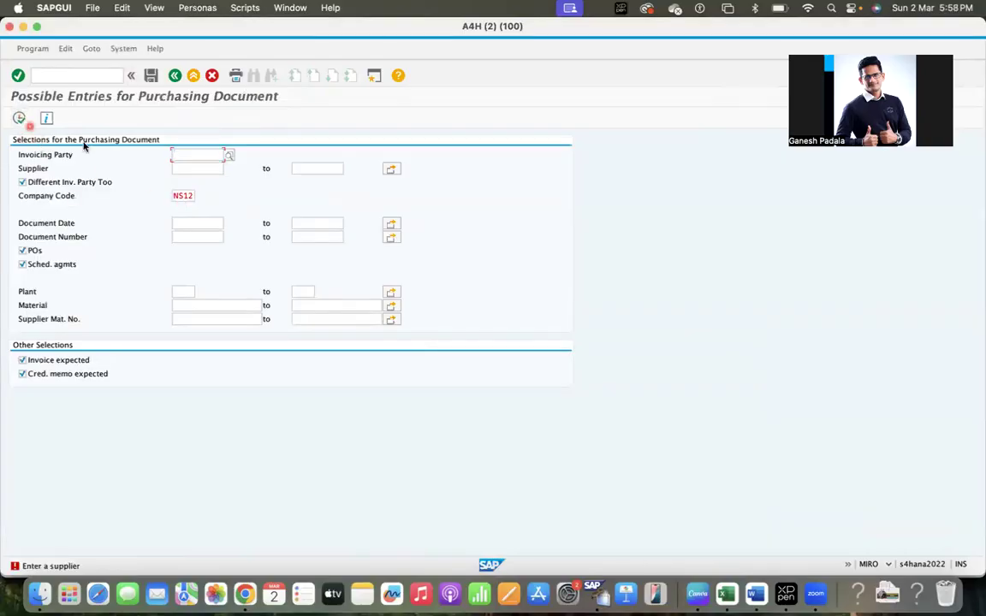
pyautogui.write('601')
pyautogui.press('Return')
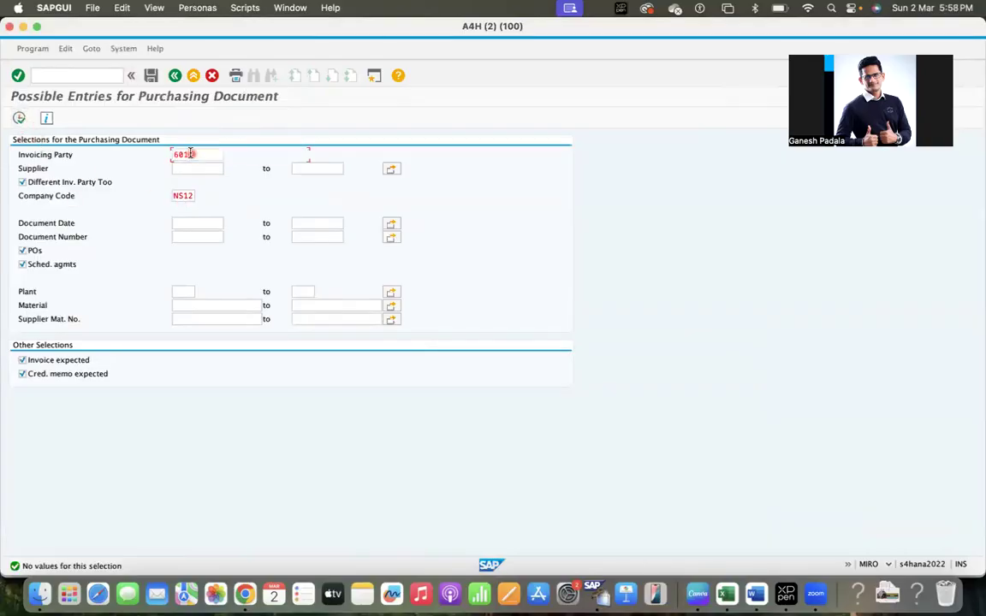
pyautogui.click(17, 120)
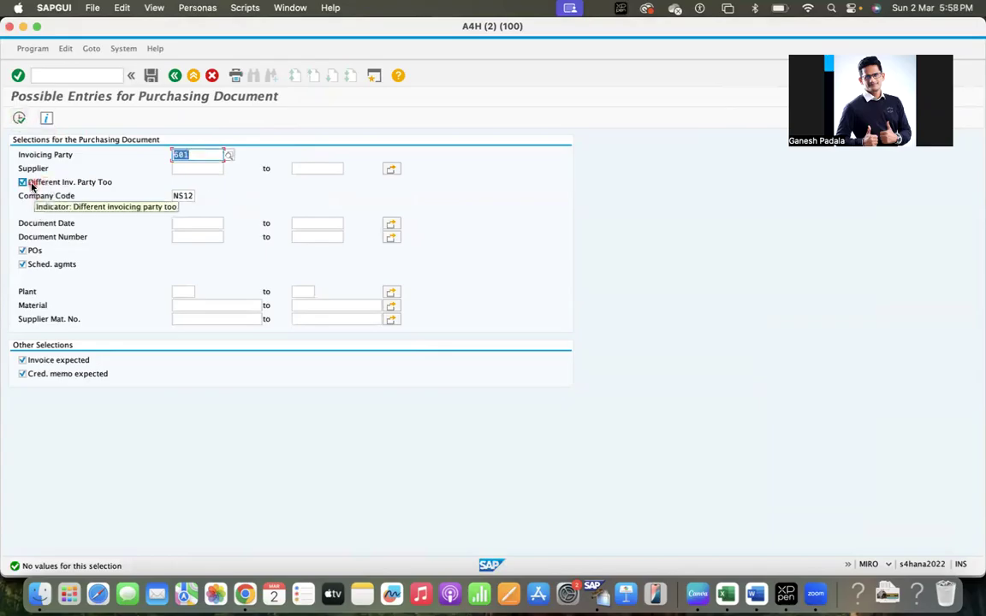
pyautogui.click(24, 180)
pyautogui.click(19, 119)
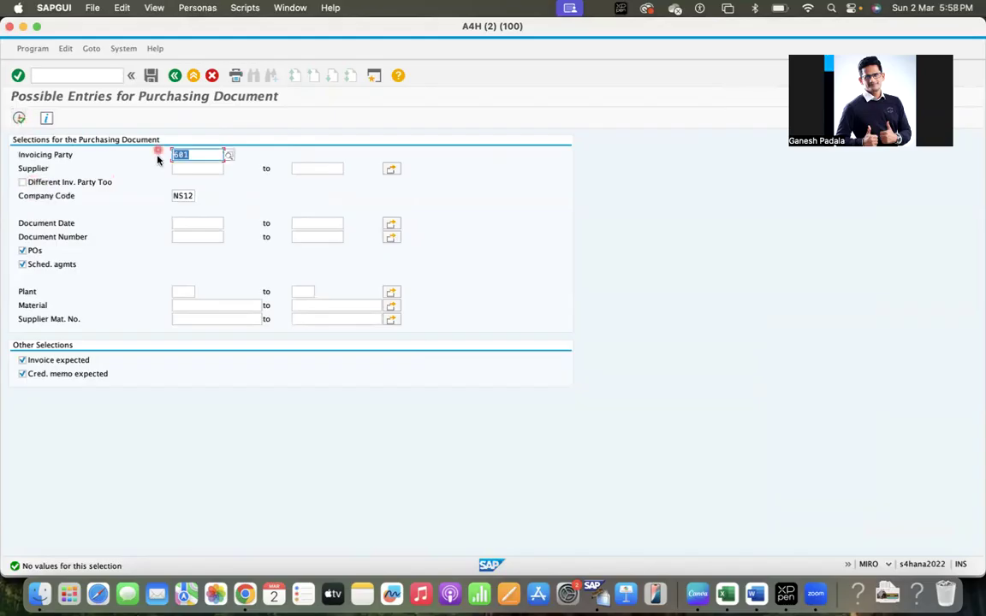
# Search for invoicing party 602, with different invoicing parties excluded and then included, and return to the invoice
pyautogui.press('BackSpace')
pyautogui.write('2')
pyautogui.press('Return')
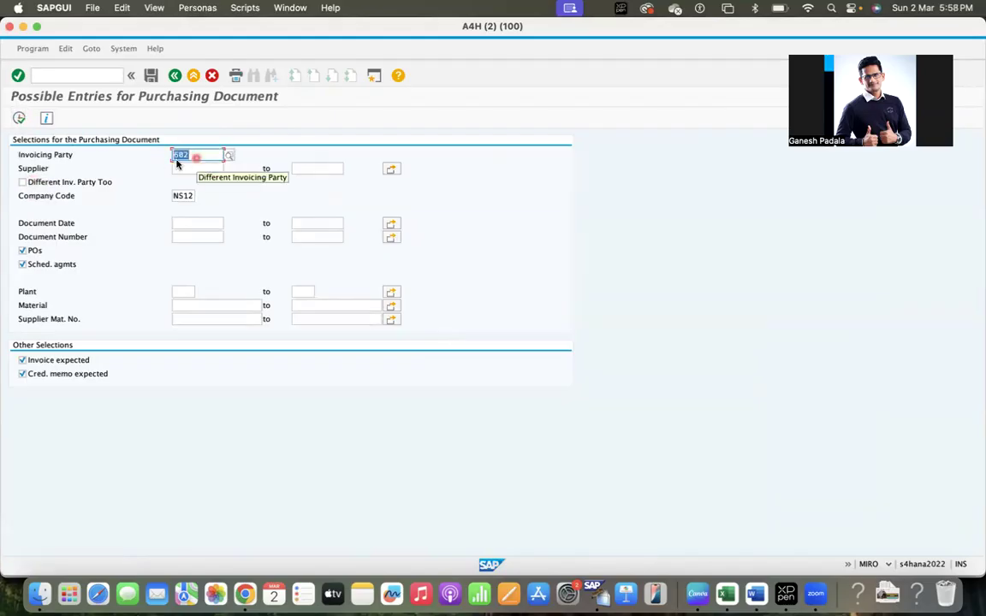
pyautogui.click(26, 118)
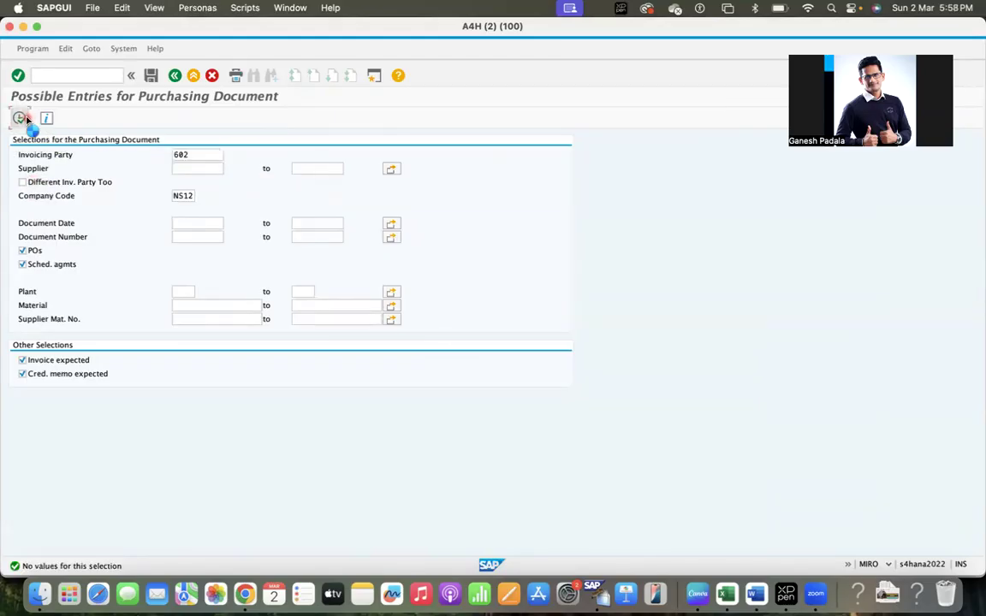
pyautogui.click(22, 181)
pyautogui.click(20, 121)
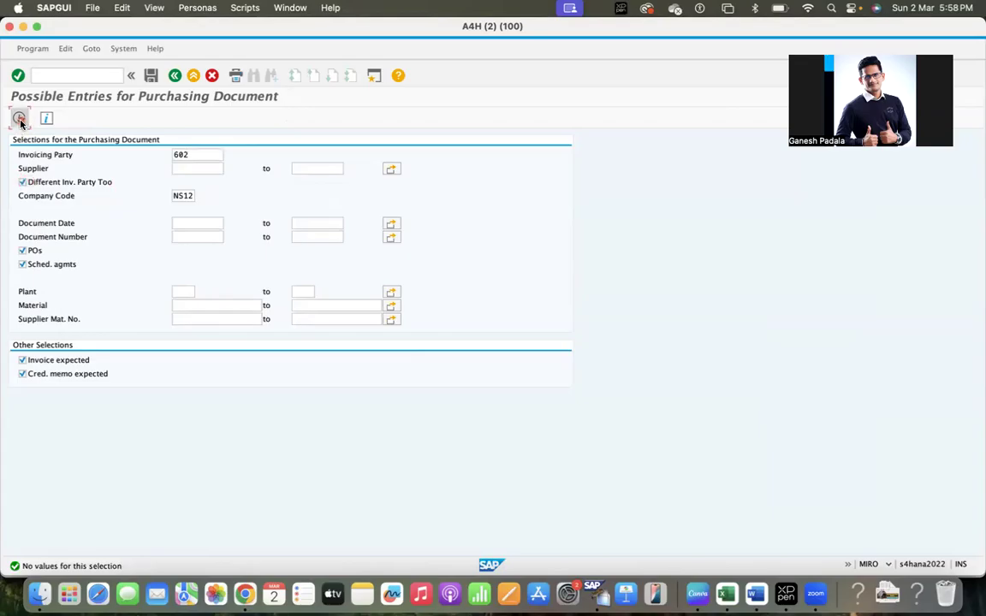
pyautogui.click(175, 77)
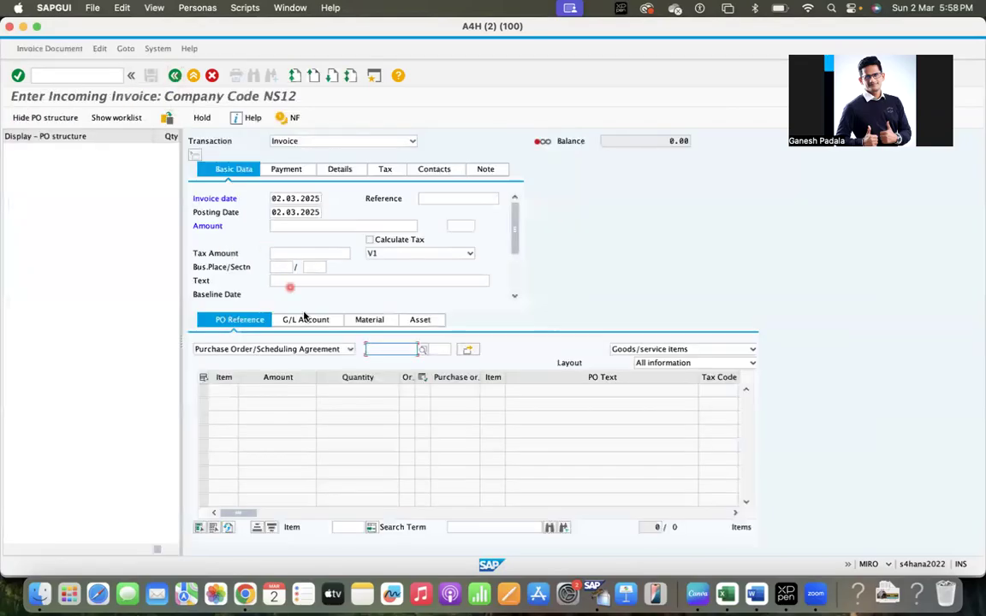
# Reopen the purchasing document search and look for documents of supplier 602 in company code NS12
pyautogui.click(427, 350)
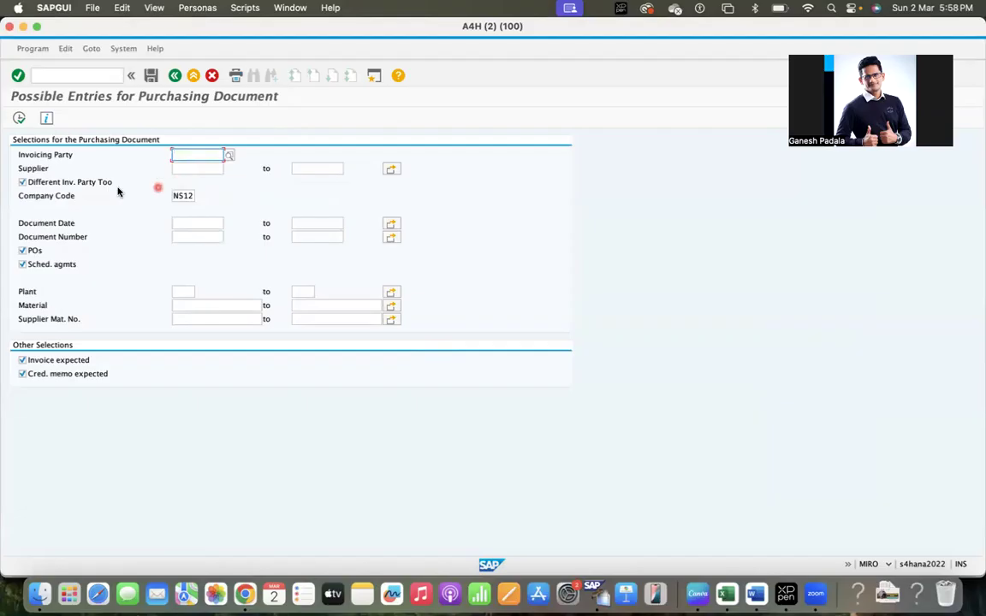
pyautogui.click(19, 120)
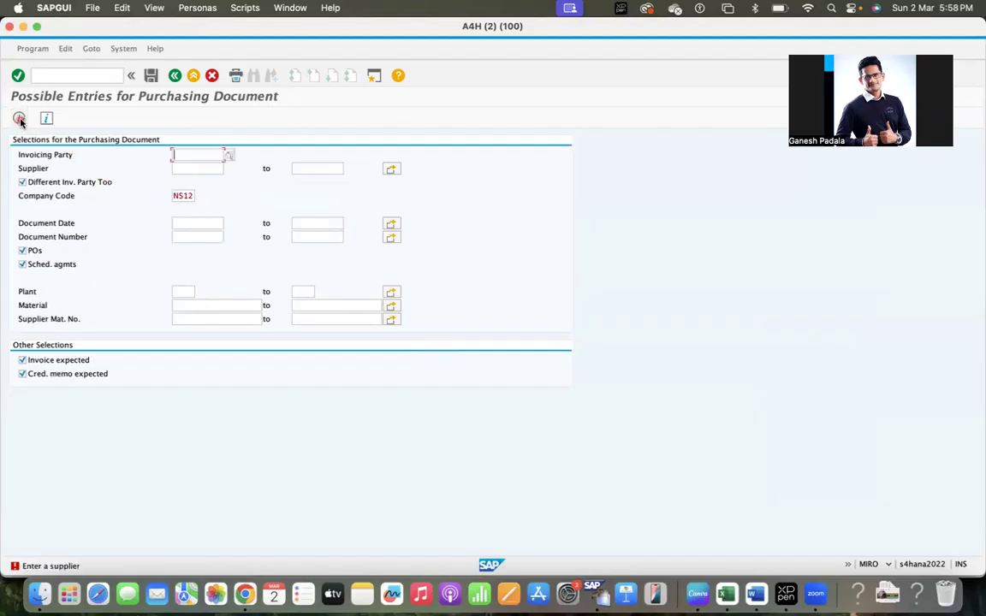
pyautogui.click(226, 169)
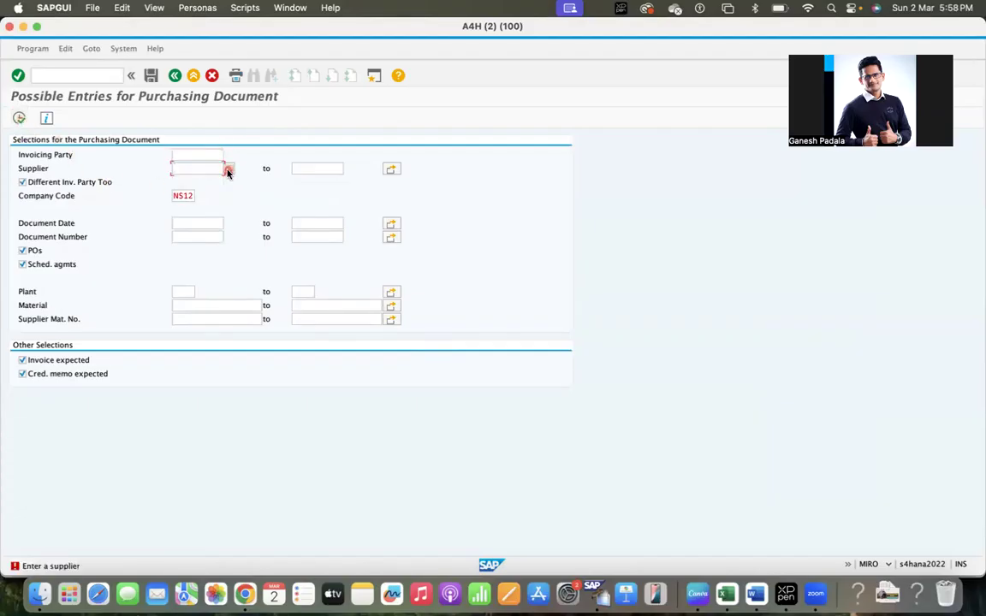
pyautogui.write('602')
pyautogui.press('Return')
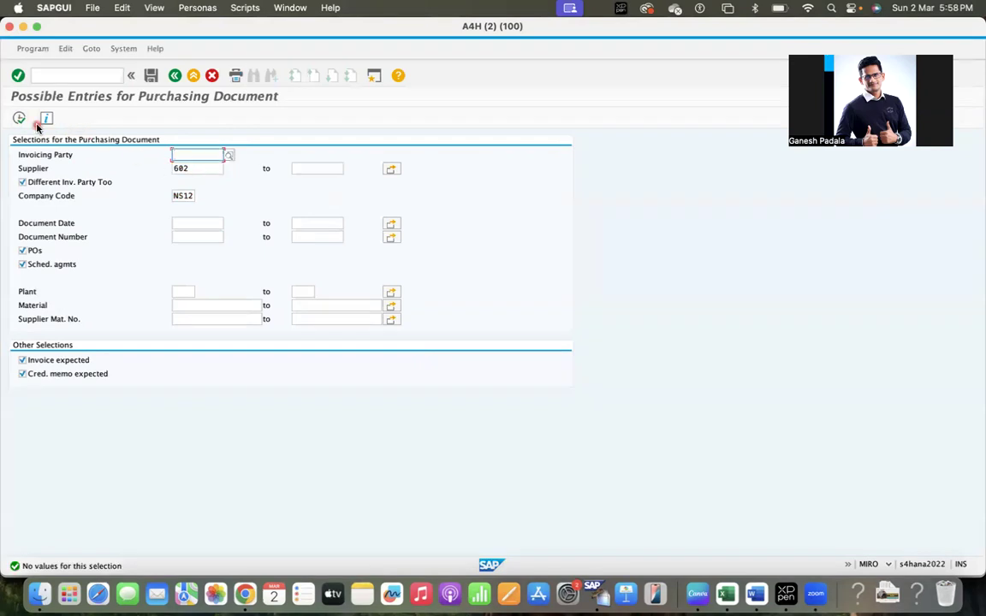
pyautogui.click(19, 118)
pyautogui.click(187, 168)
pyautogui.press('Tab')
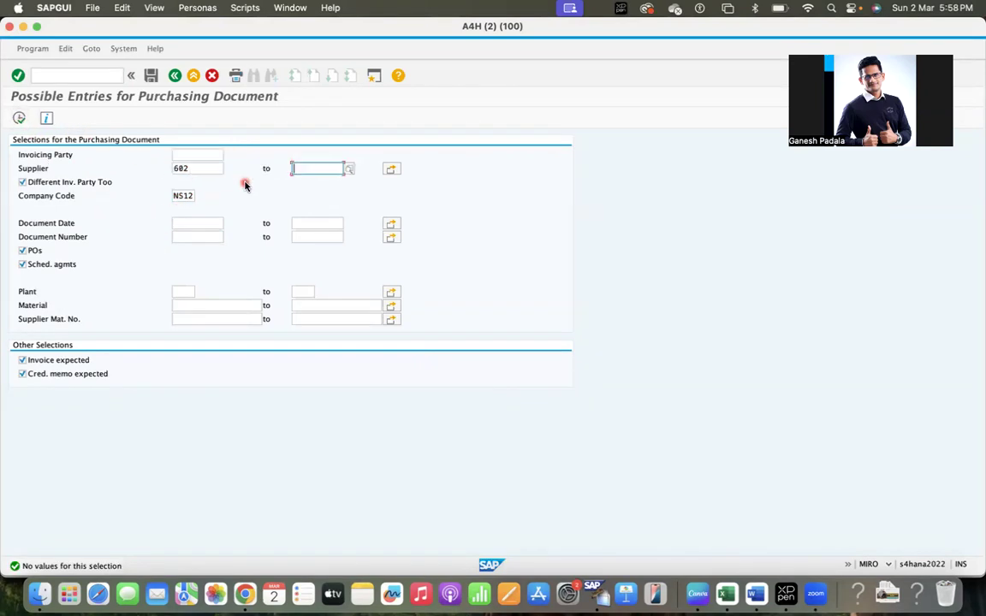
# Restrict the supplier 602 search to plant NS12, run it, and return to the invoice
pyautogui.click(192, 306)
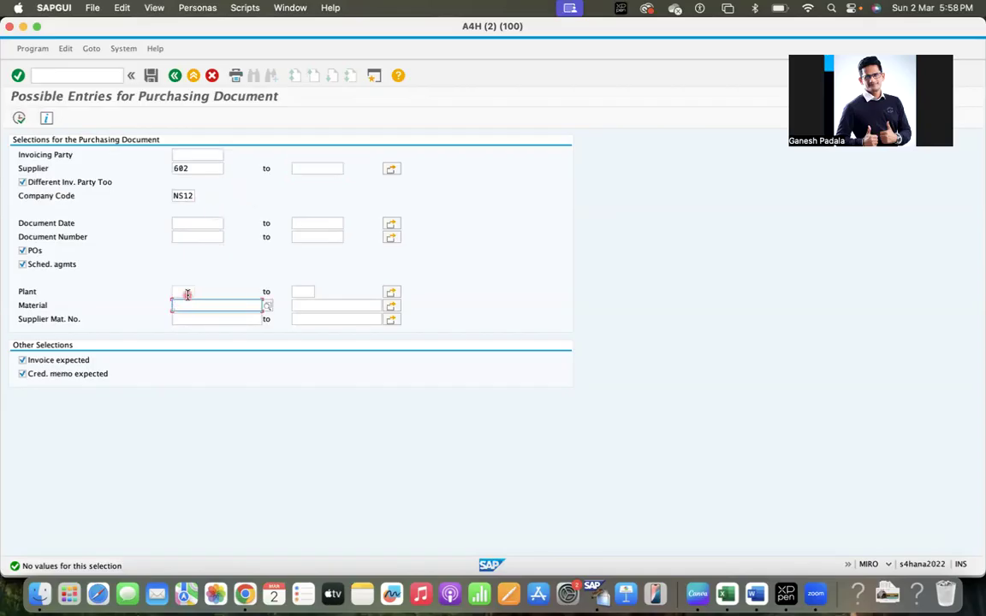
pyautogui.click(187, 295)
pyautogui.write('ns')
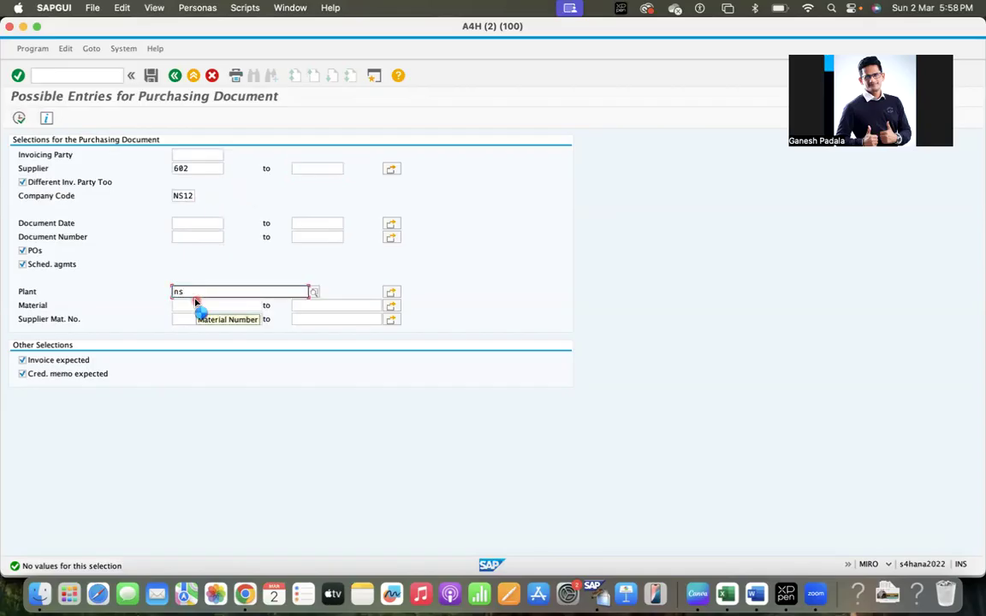
pyautogui.write('1')
pyautogui.click(196, 305)
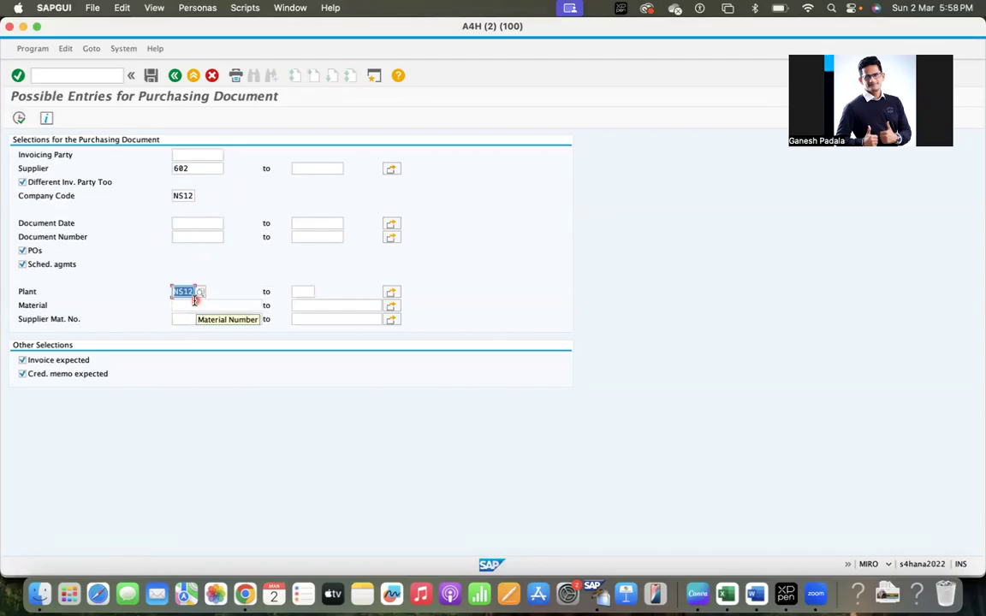
pyautogui.click(19, 119)
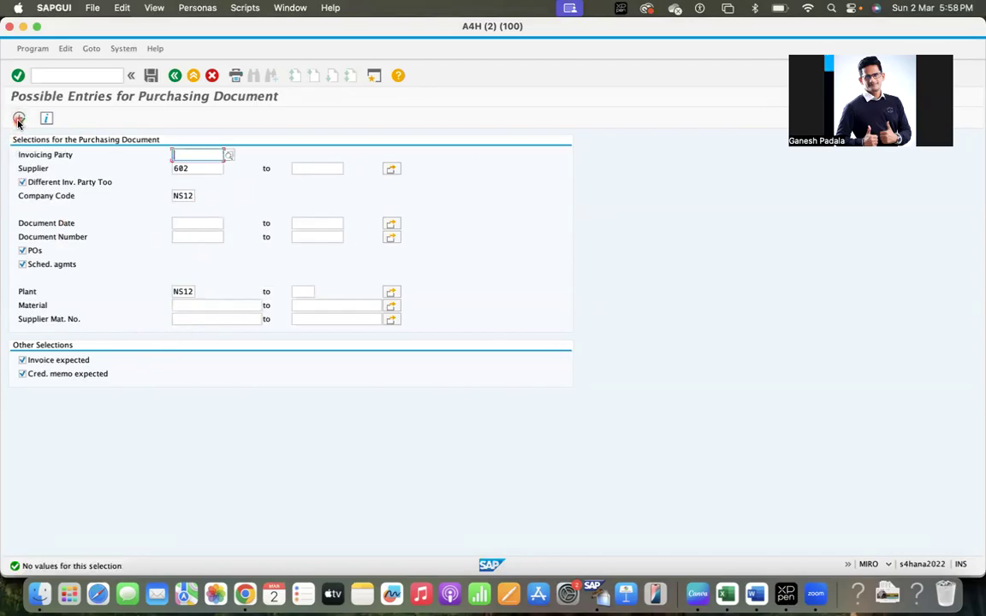
pyautogui.click(174, 75)
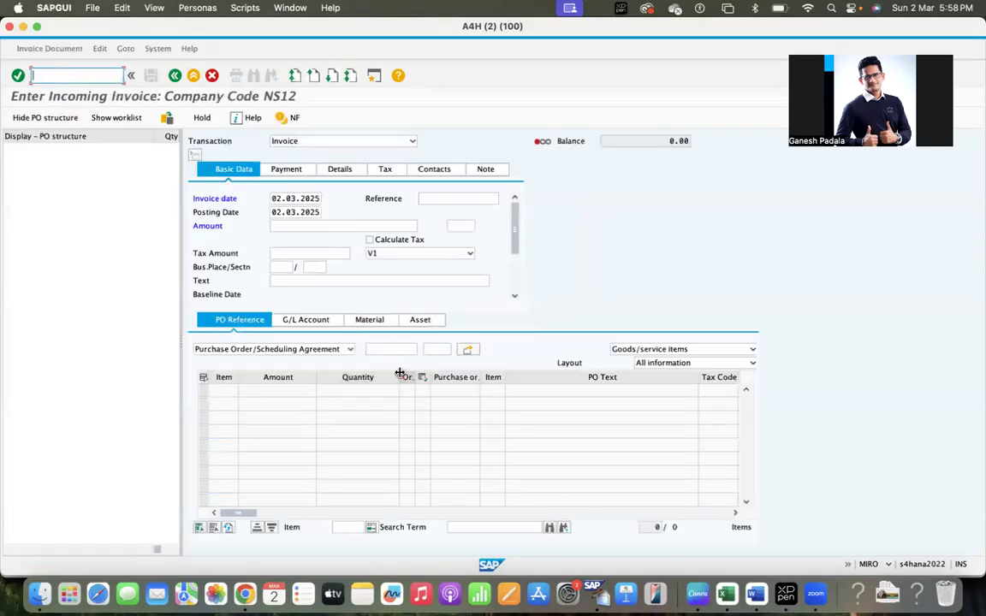
# Reopen the purchasing document search and start the purchase order list in a new session with /ome2n
pyautogui.click(424, 350)
pyautogui.click(426, 350)
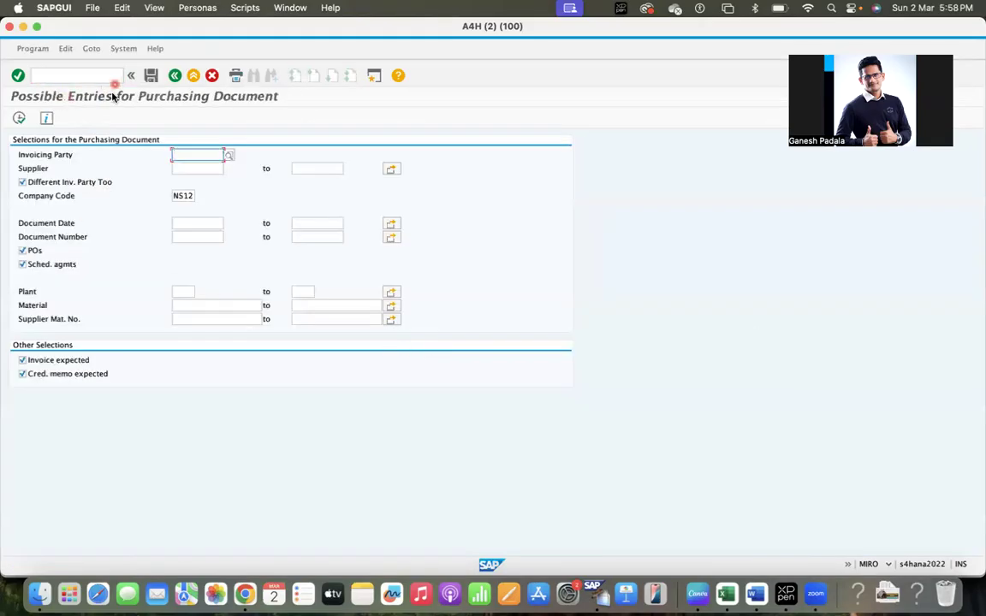
pyautogui.click(65, 75)
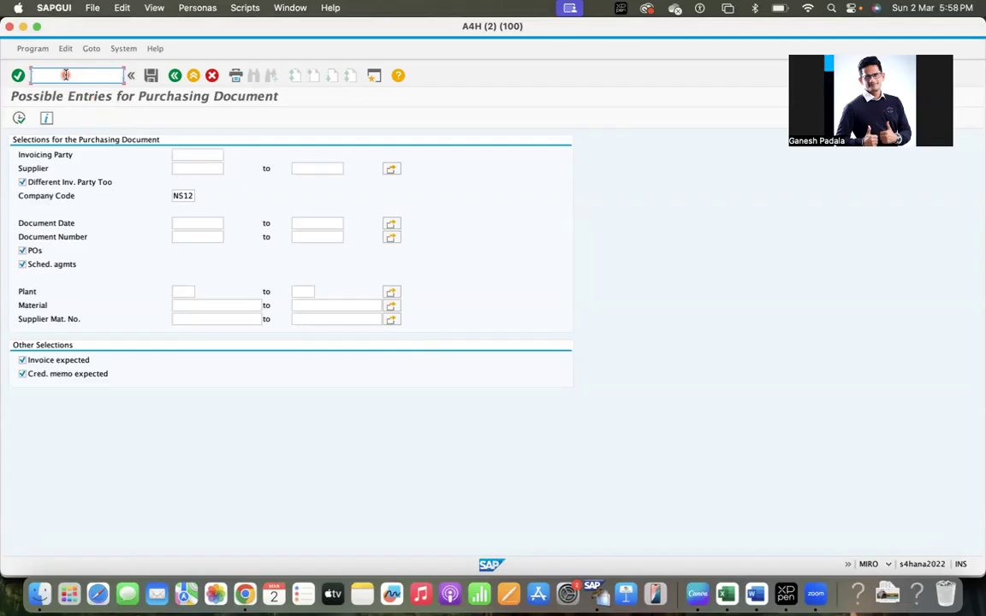
pyautogui.write('/ome2')
pyautogui.press('Return')
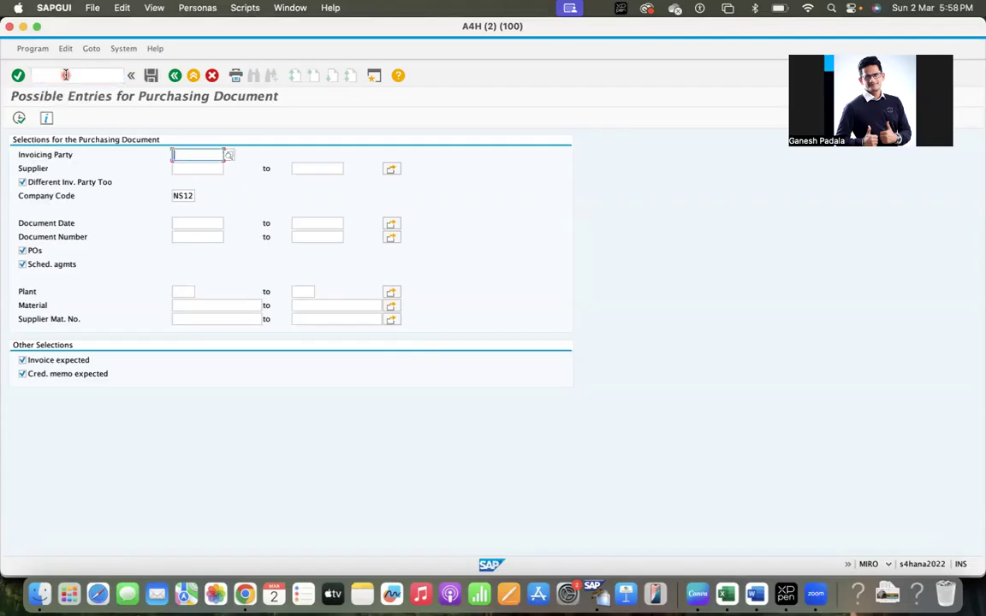
# Set the selection parameter to RECHNUNG (Open invoices) and list the purchasing documents for plant NS12
pyautogui.click(199, 185)
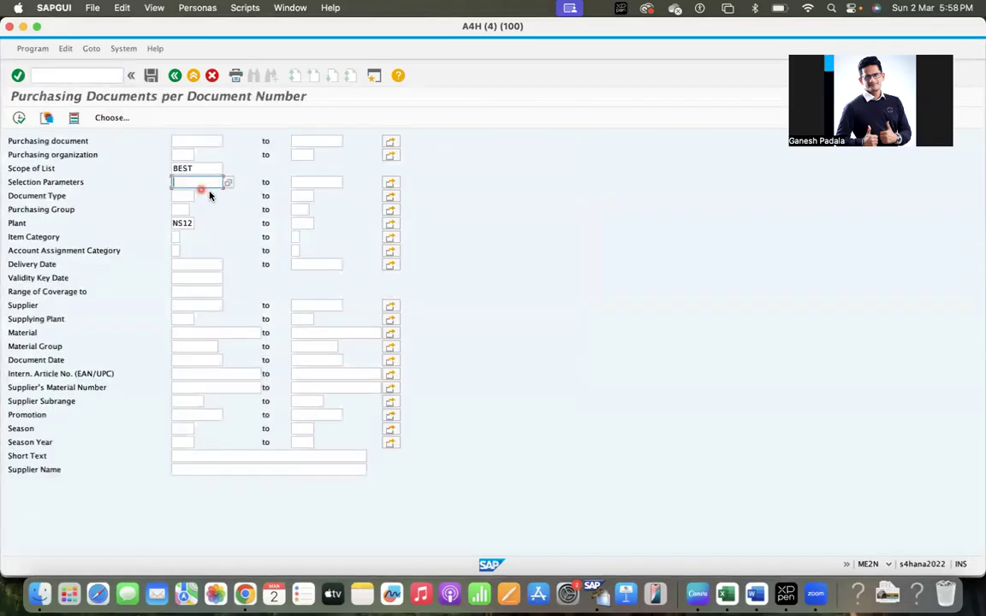
pyautogui.write('r')
pyautogui.click(226, 183)
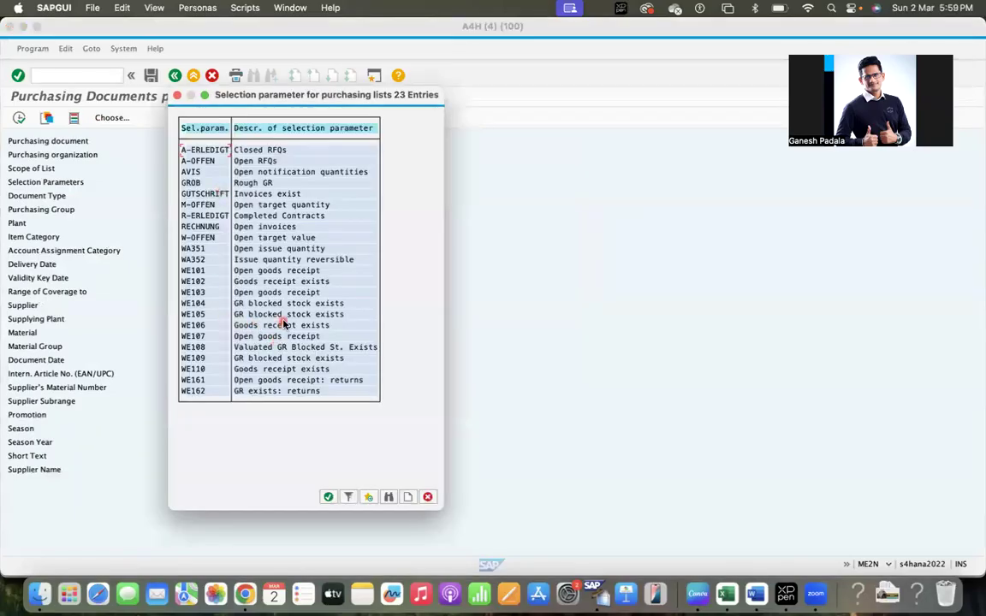
pyautogui.doubleClick(246, 227)
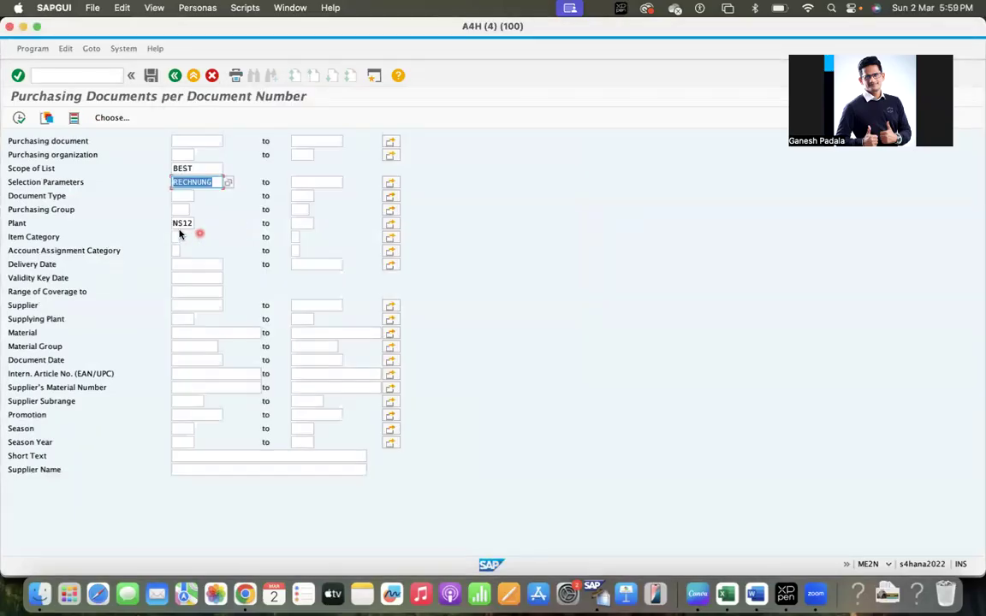
pyautogui.click(19, 118)
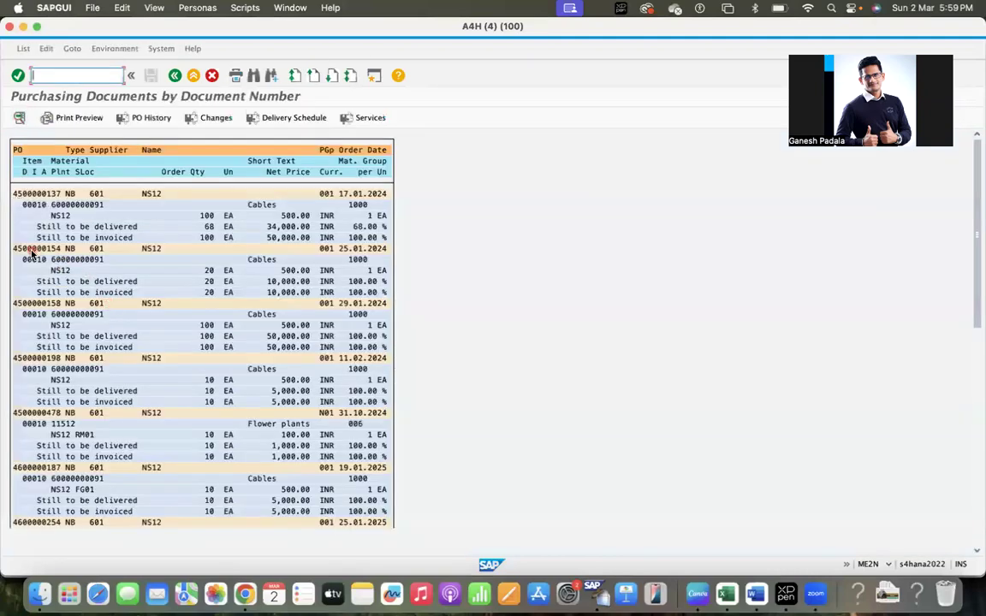
# Copy the first listed purchase order's number and return to the invoice session's purchasing document search
pyautogui.click(32, 193)
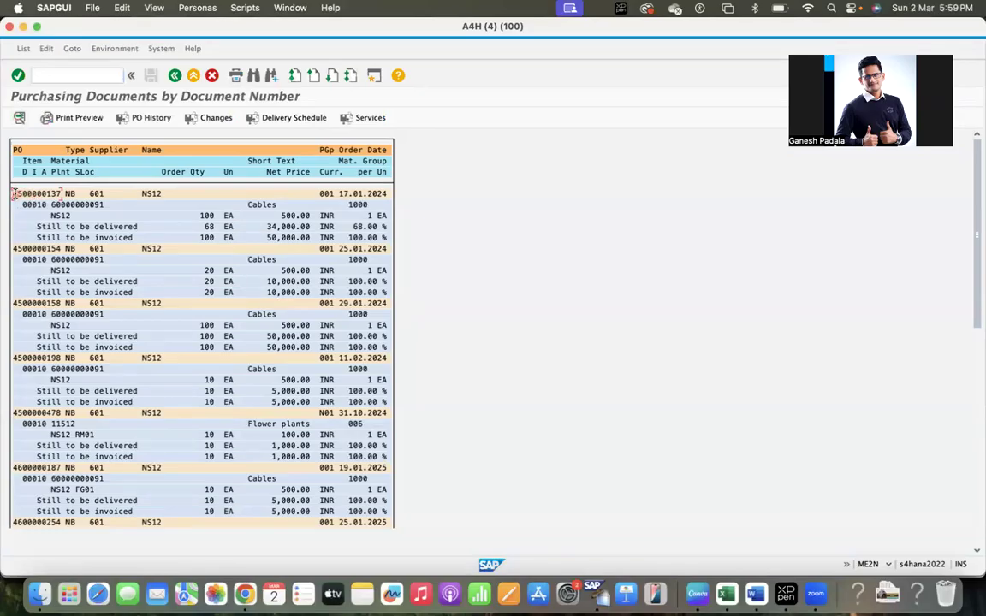
pyautogui.moveTo(14, 194); pyautogui.dragTo(79, 194)
pyautogui.press('super+c')
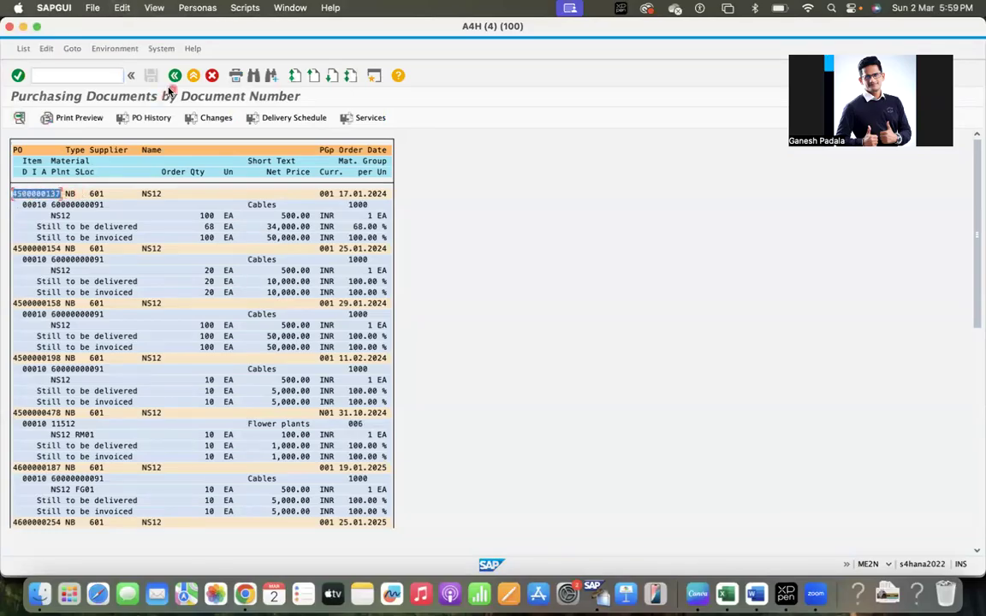
pyautogui.click(23, 26)
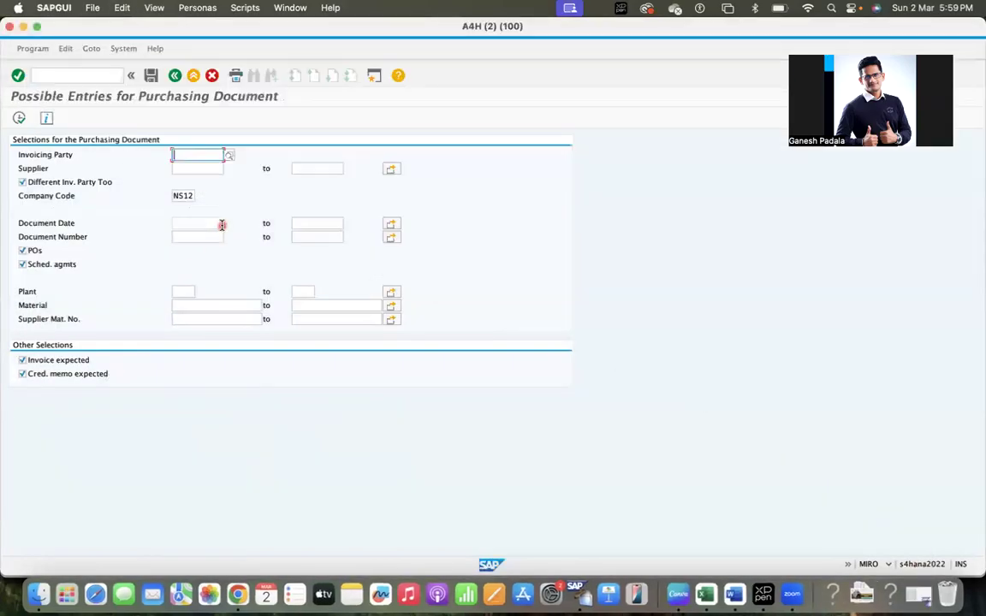
pyautogui.click(204, 224)
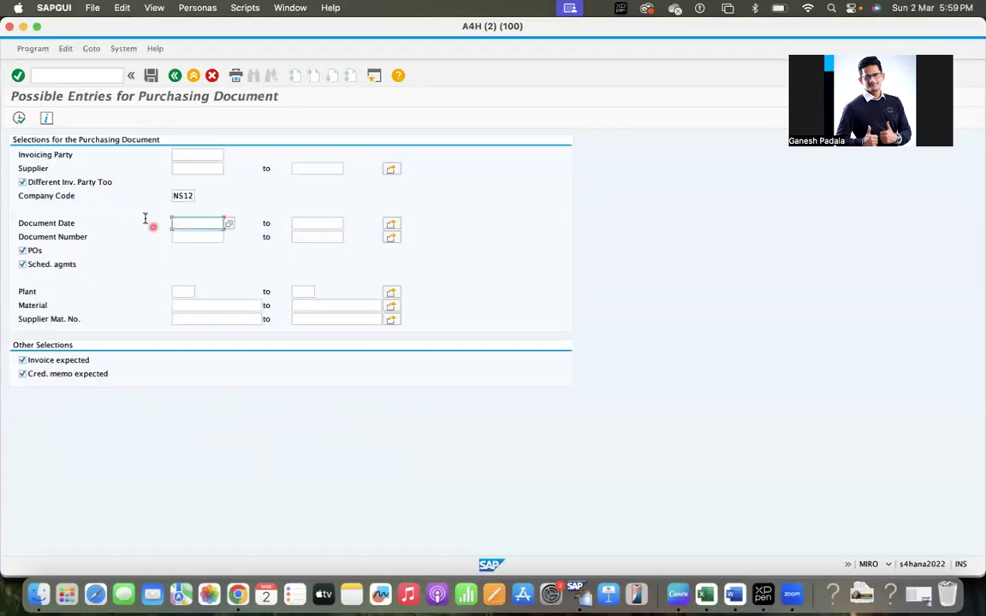
# Leave the purchasing document search and load the invoice item from the copied purchase order number
pyautogui.click(175, 75)
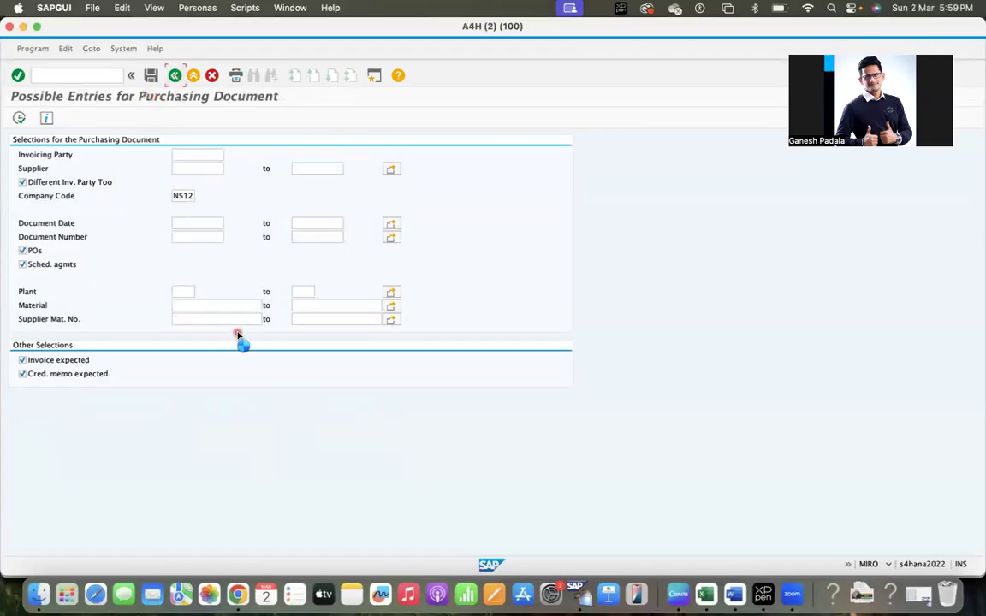
pyautogui.press('super+v')
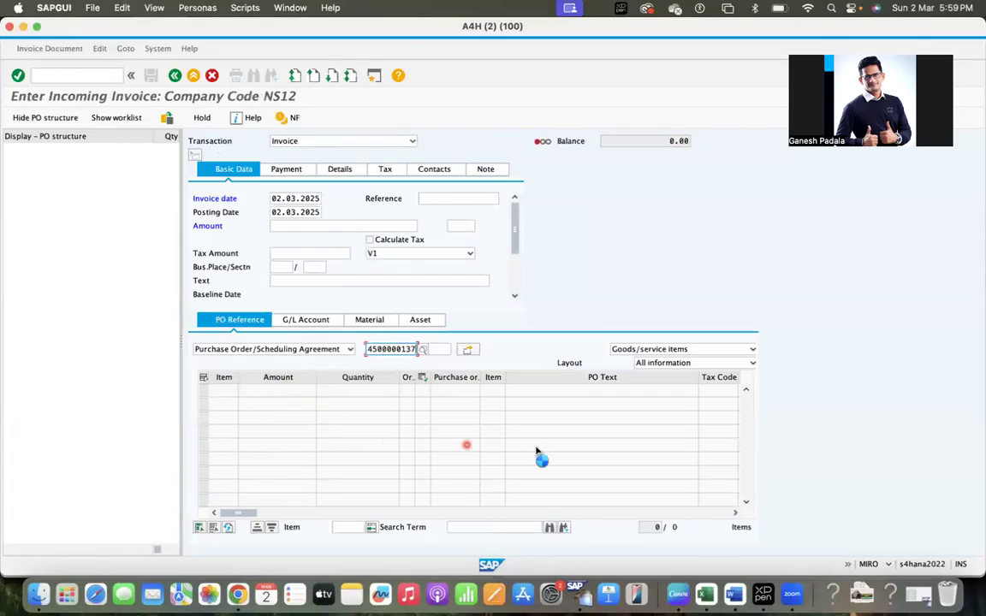
pyautogui.press('Return')
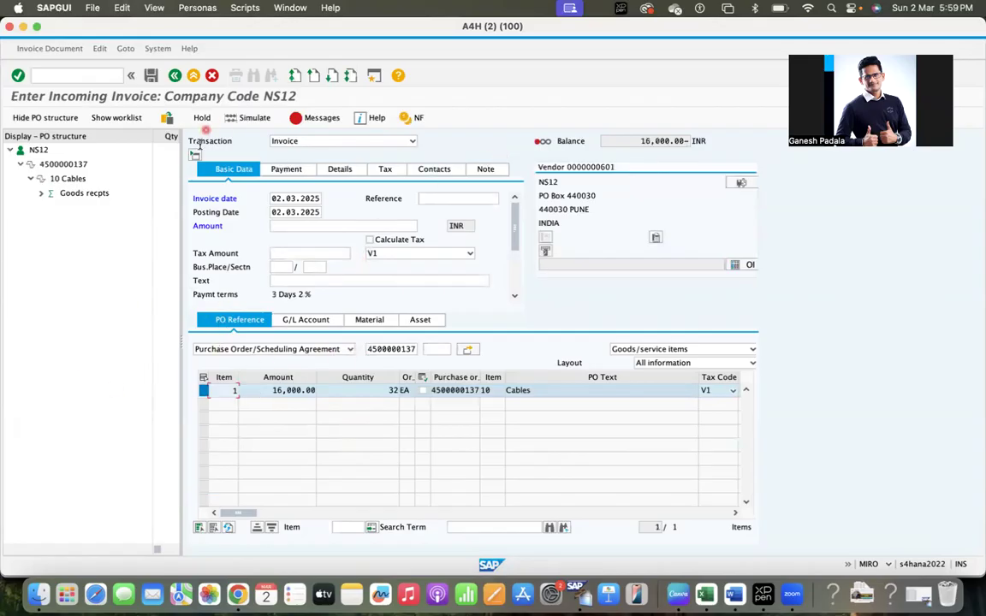
# Try to hold the incoming invoice, and decline to cancel its processing
pyautogui.click(202, 117)
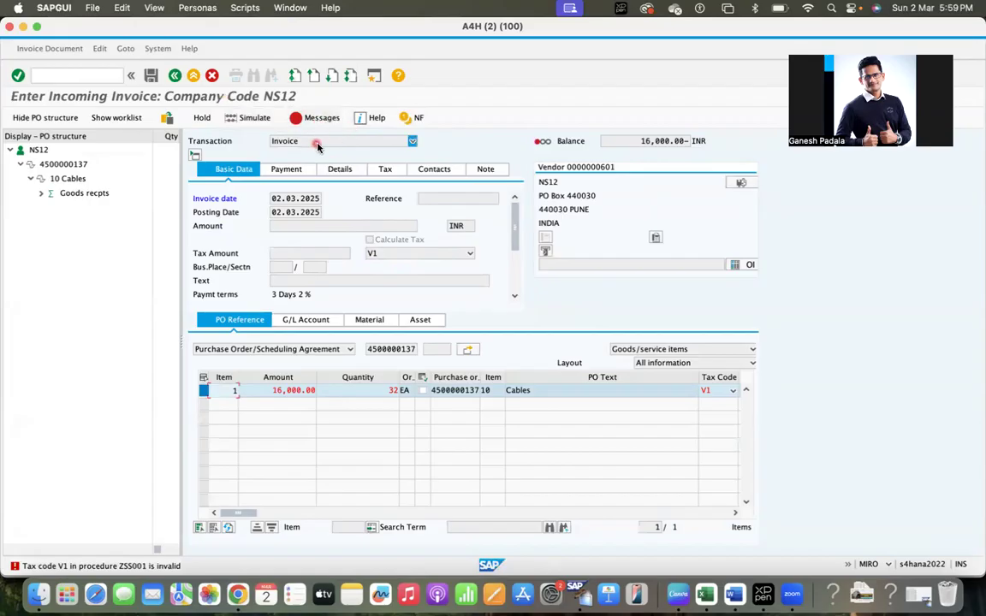
pyautogui.click(213, 77)
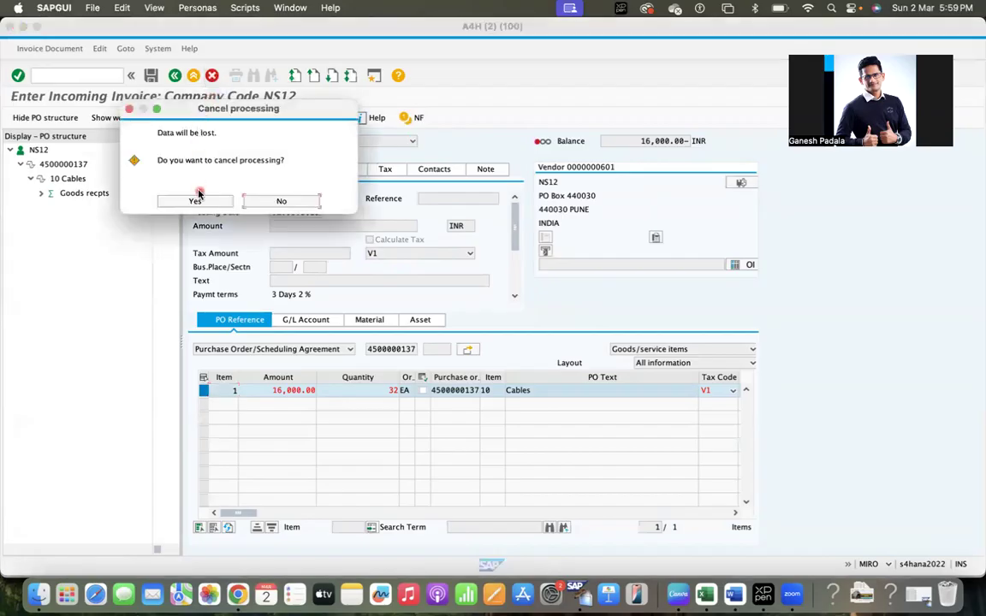
pyautogui.click(274, 205)
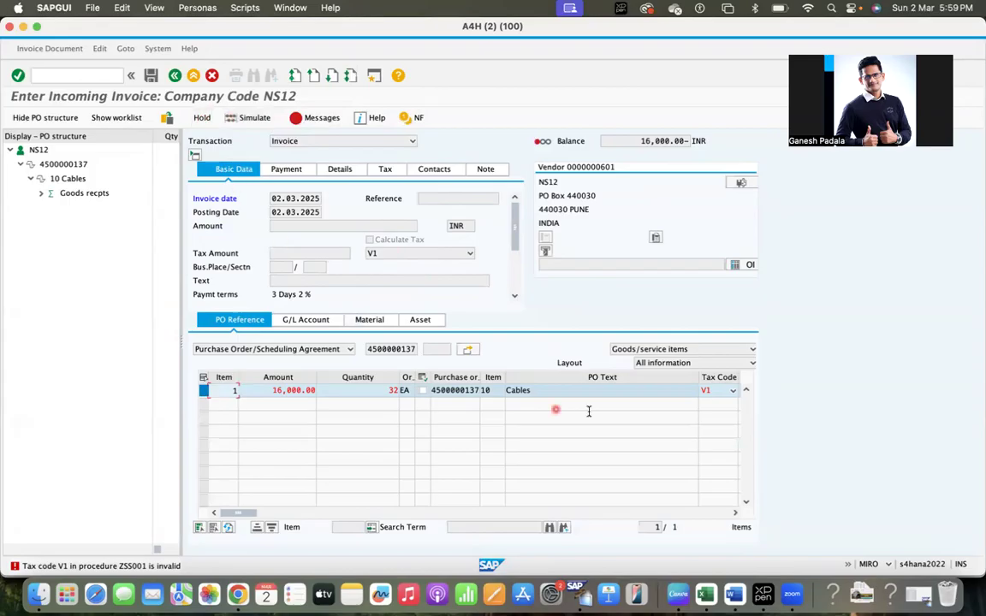
# Set the Cables item's tax code to I0 (GST Input Tax 0%) and hold the invoice, closing any help shown
pyautogui.click(730, 391)
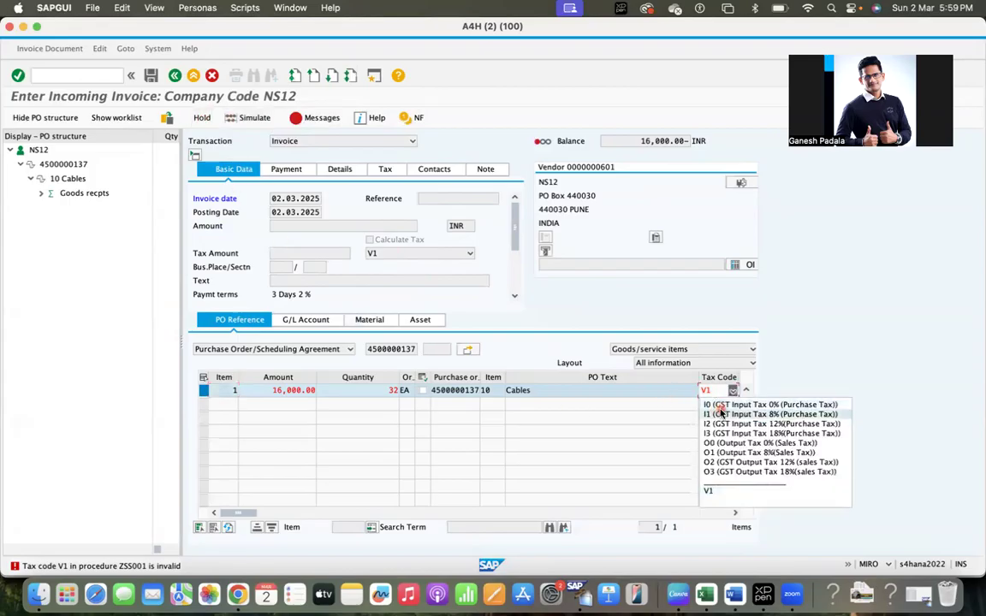
pyautogui.click(719, 405)
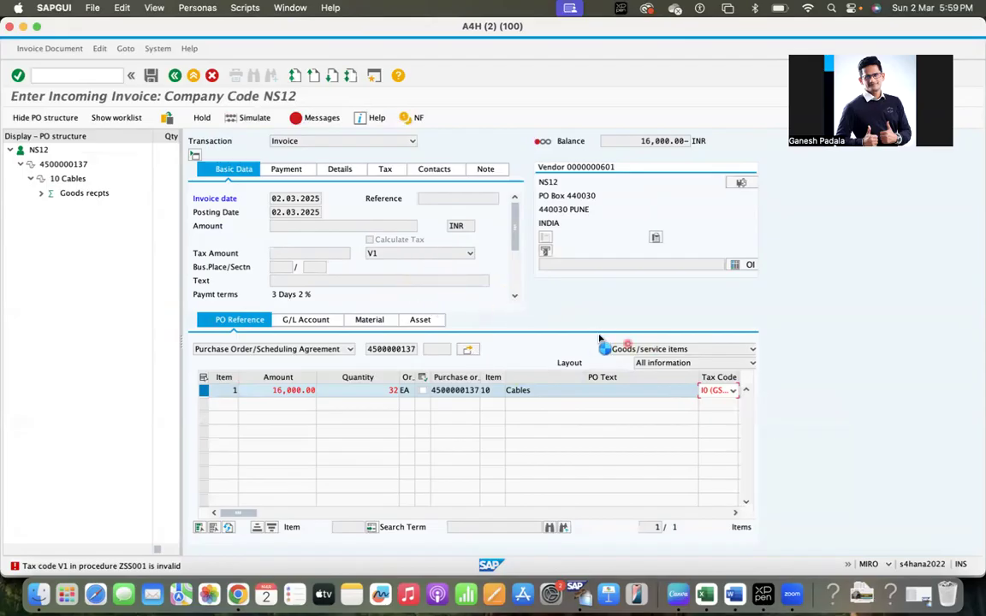
pyautogui.click(244, 125)
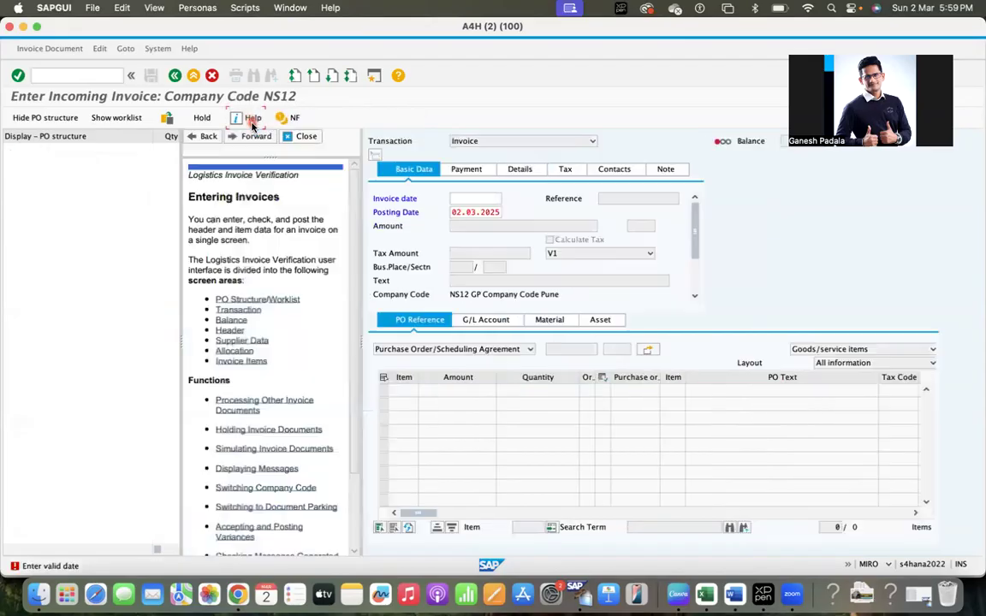
pyautogui.click(301, 136)
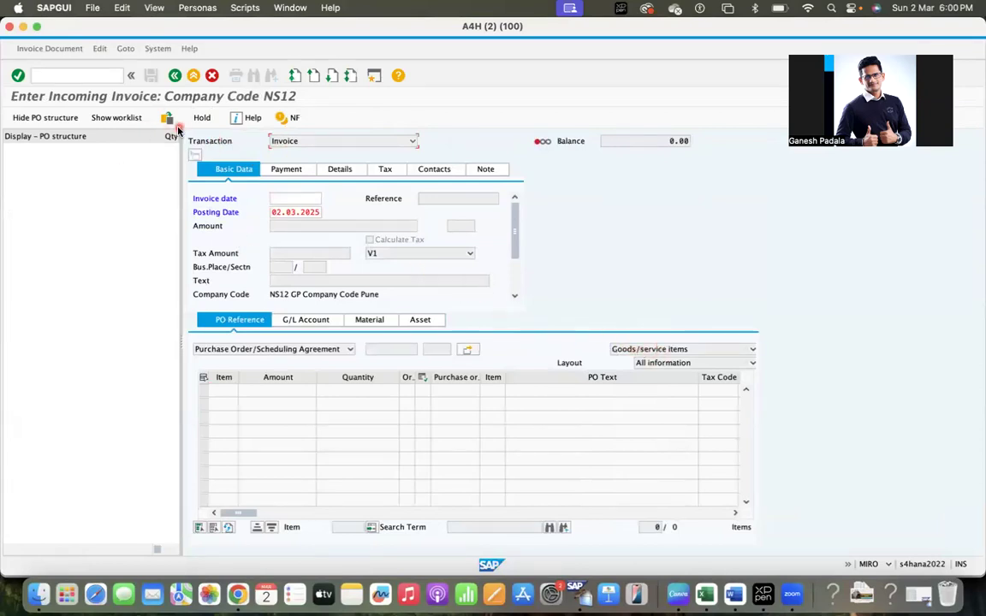
# Restart incoming invoice entry with /nmiro and show the invoice worklist
pyautogui.click(98, 75)
pyautogui.write('/')
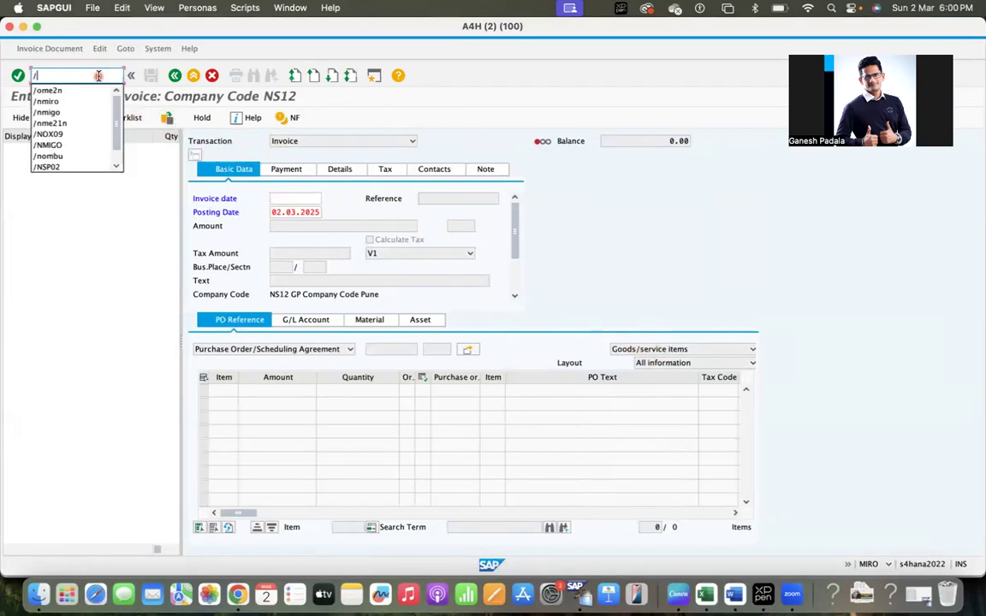
pyautogui.write('nmiro')
pyautogui.press('Return')
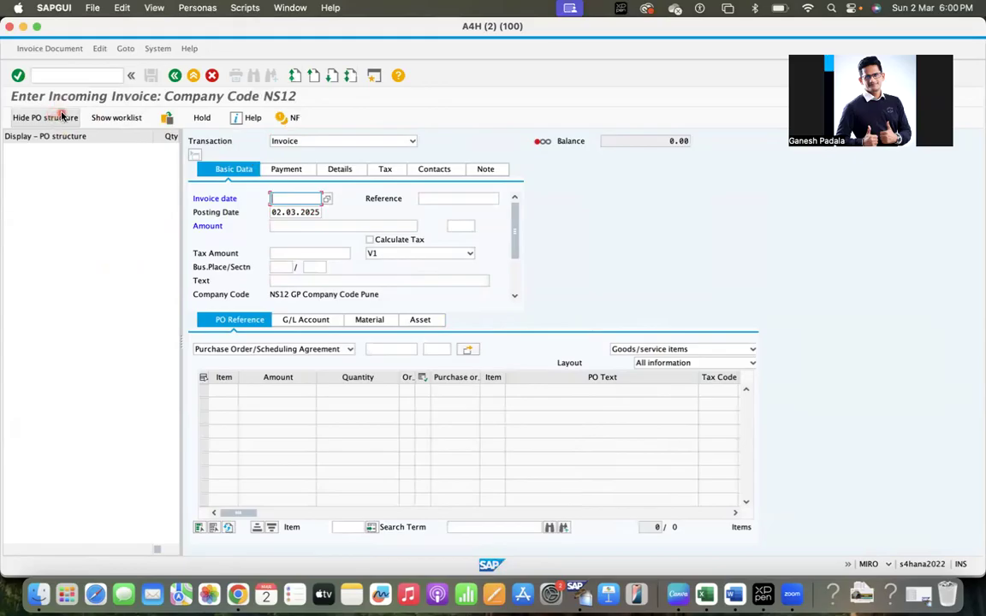
pyautogui.click(116, 121)
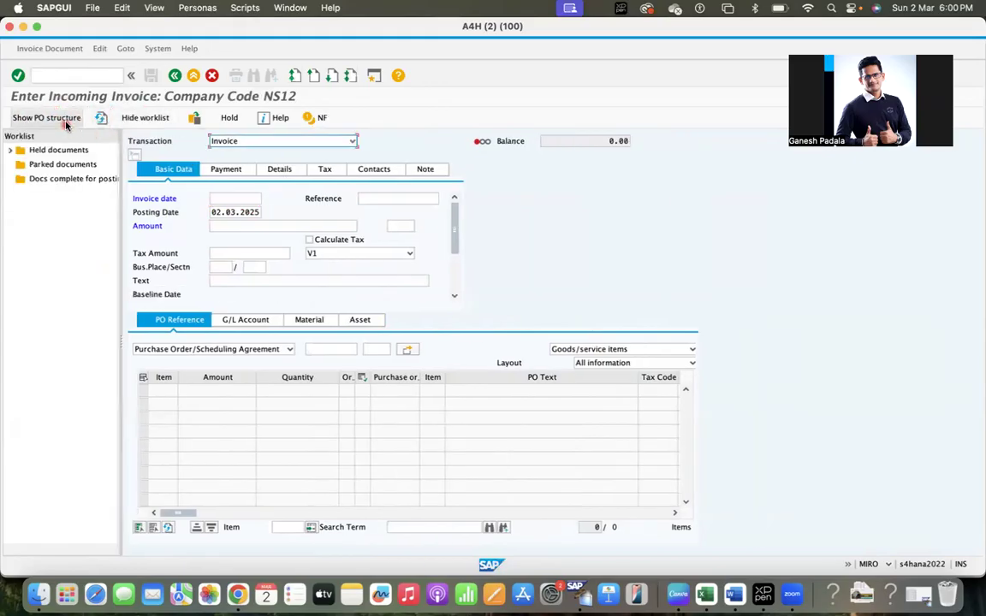
pyautogui.click(69, 77)
pyautogui.write('/nmiro')
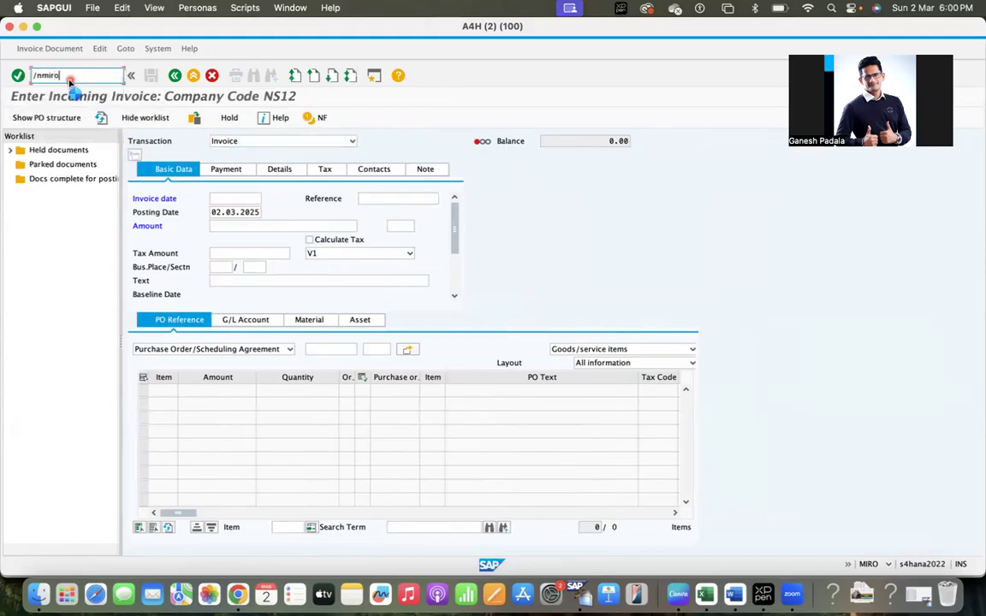
pyautogui.press('Return')
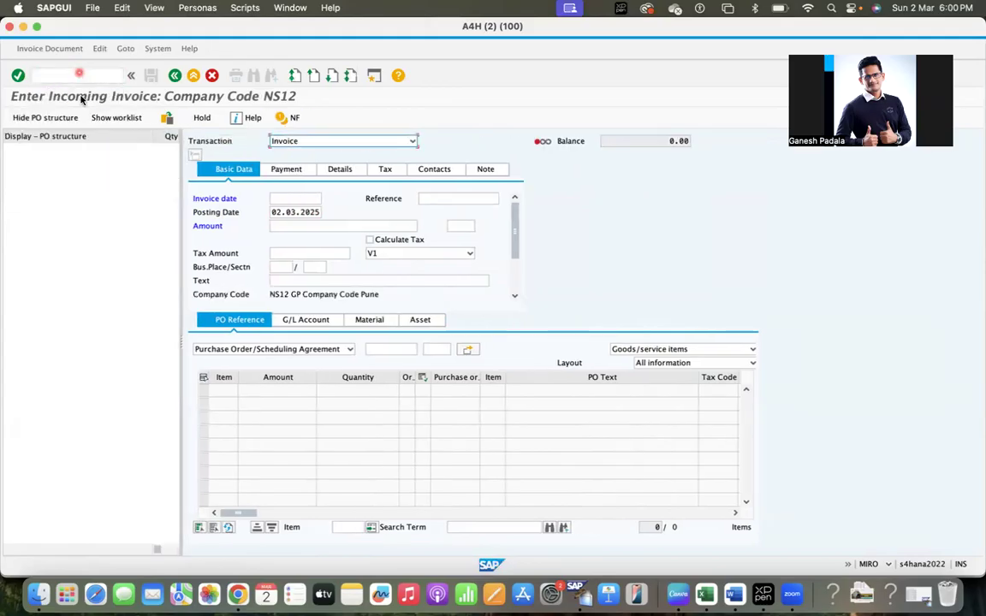
pyautogui.click(113, 119)
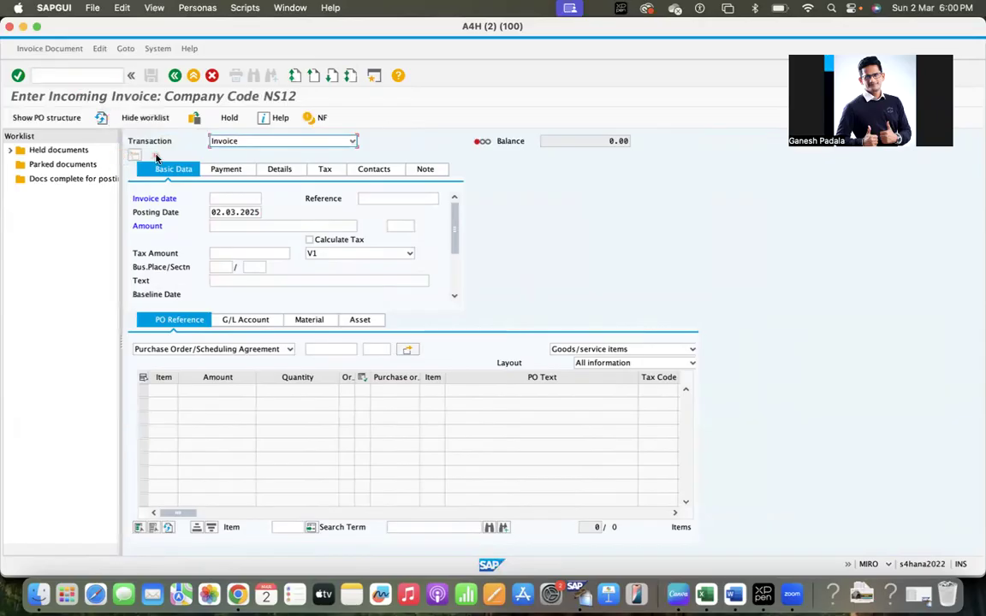
# Widen the worklist and its name column, expand the held documents and open the held invoice
pyautogui.moveTo(124, 155); pyautogui.dragTo(202, 156)
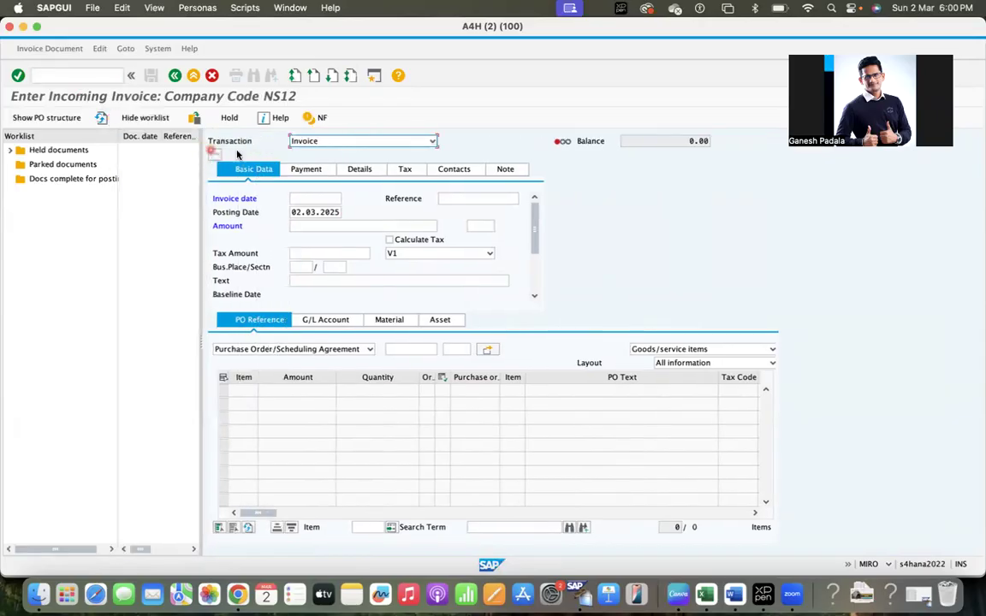
pyautogui.moveTo(116, 136); pyautogui.dragTo(152, 138)
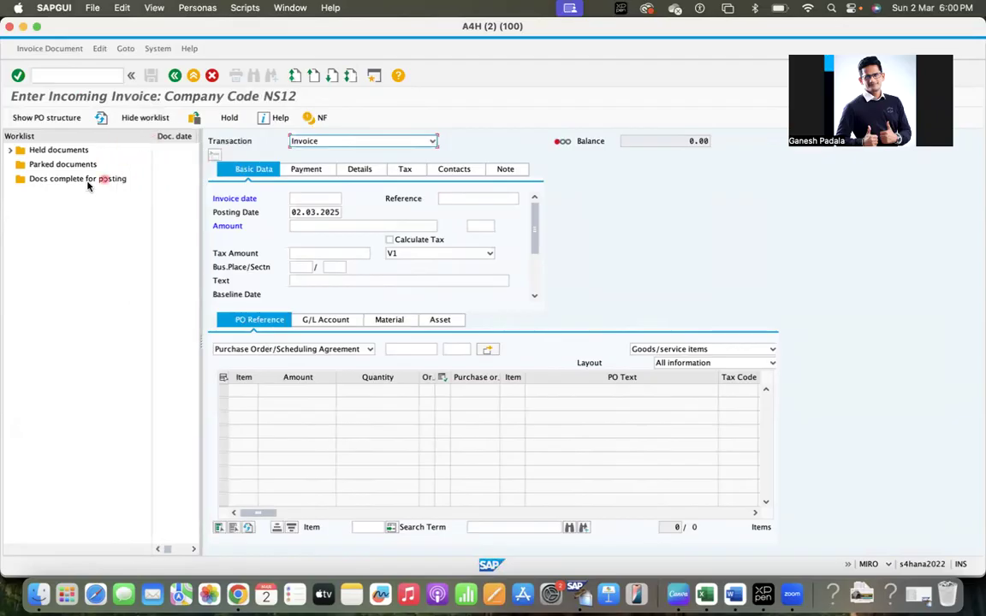
pyautogui.click(67, 165)
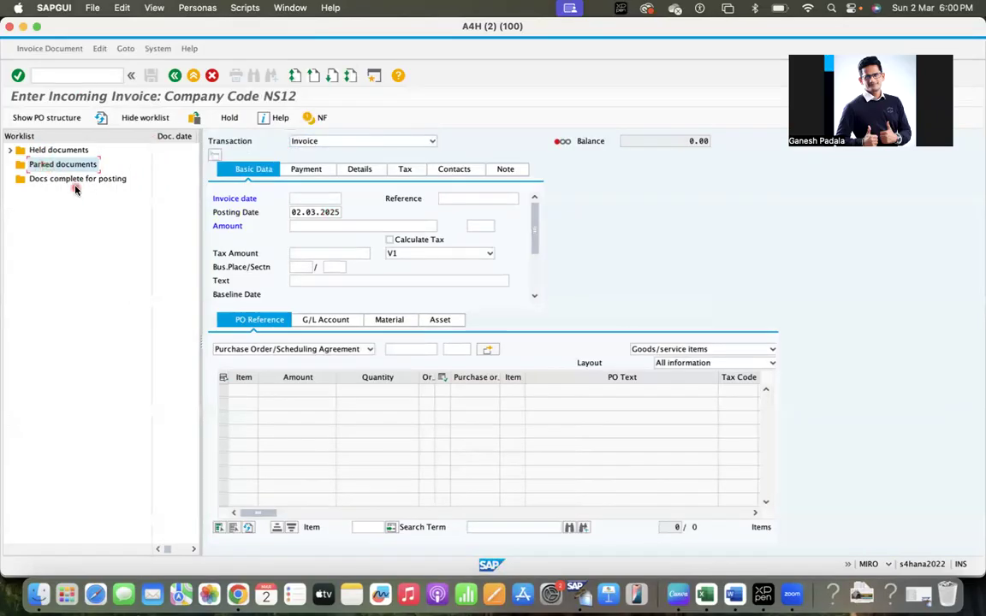
pyautogui.click(78, 181)
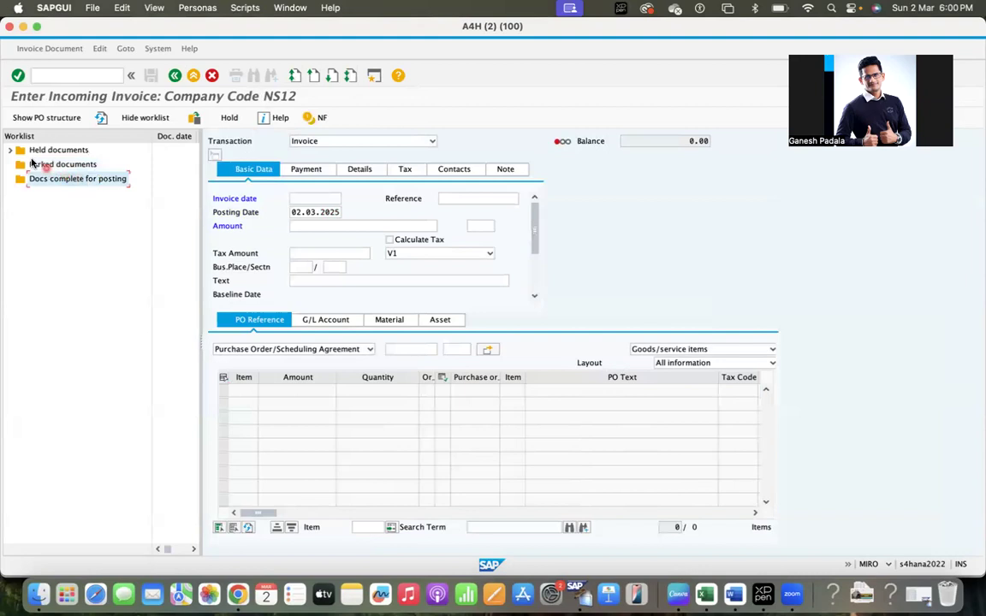
pyautogui.click(10, 150)
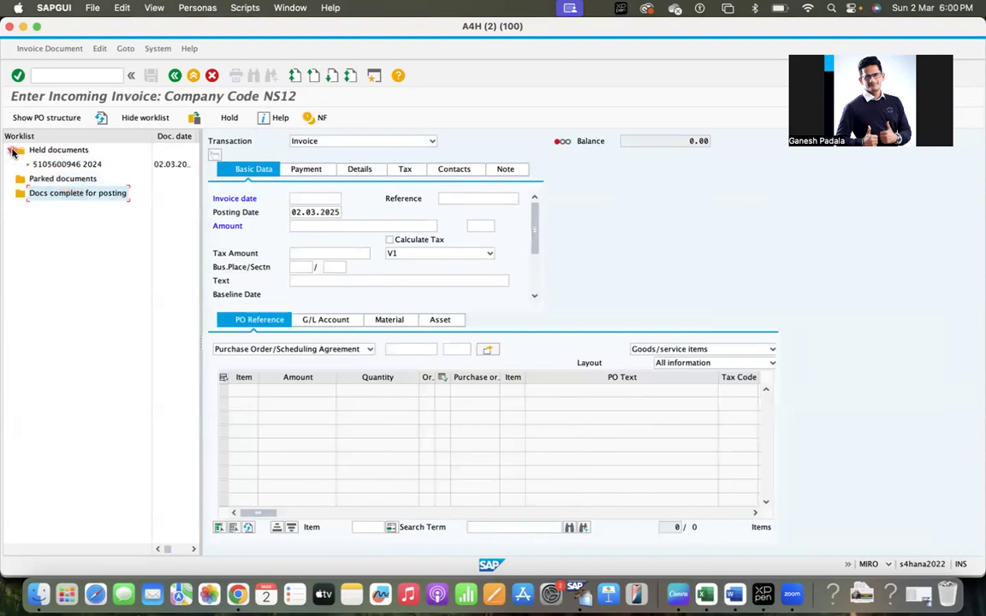
pyautogui.click(72, 165)
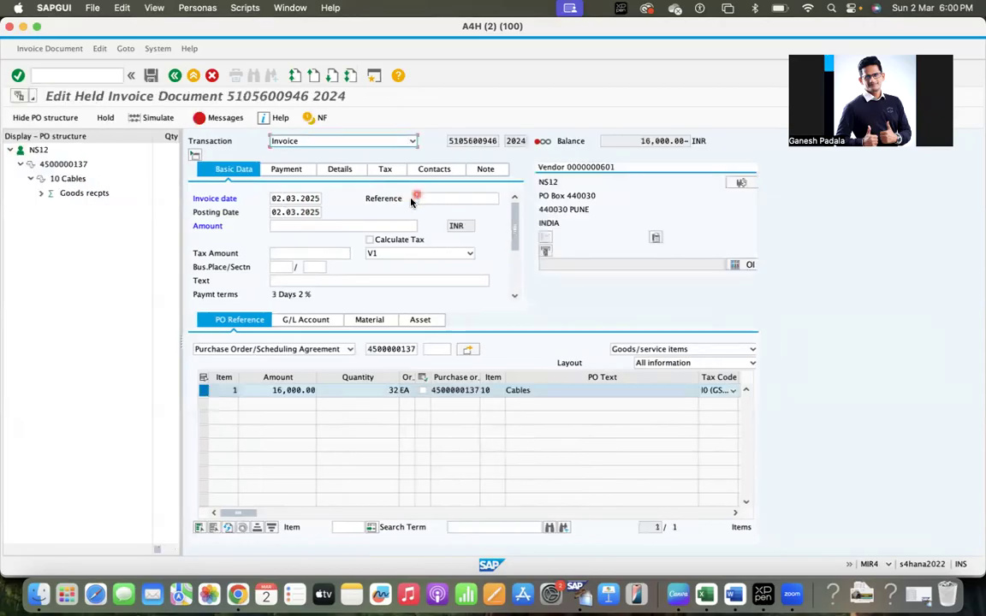
# Set the header tax code to I0 (GST Input Tax 0%), enable Calculate Tax and enter the invoice amount 16,000
pyautogui.click(396, 259)
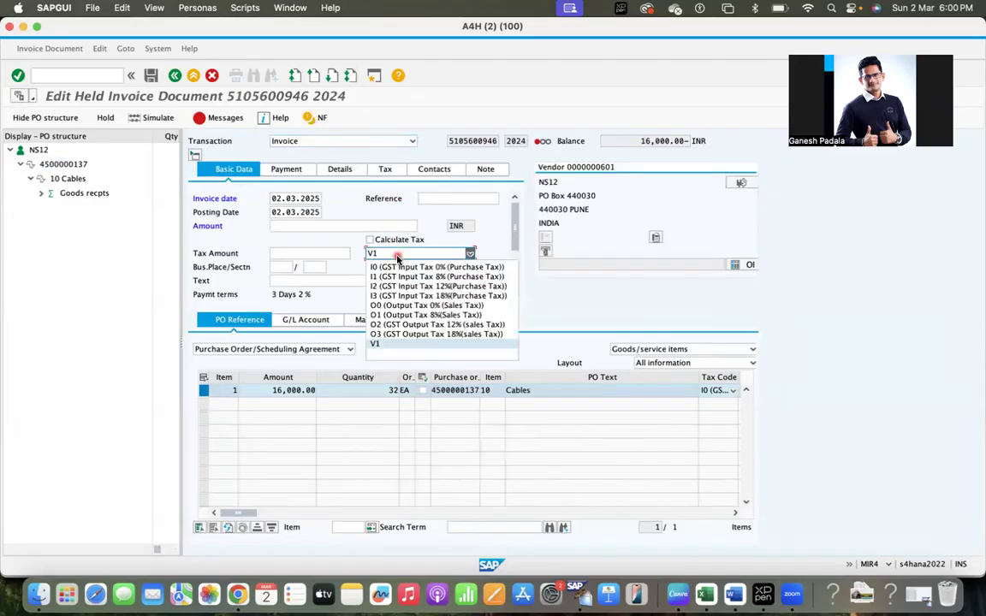
pyautogui.click(374, 267)
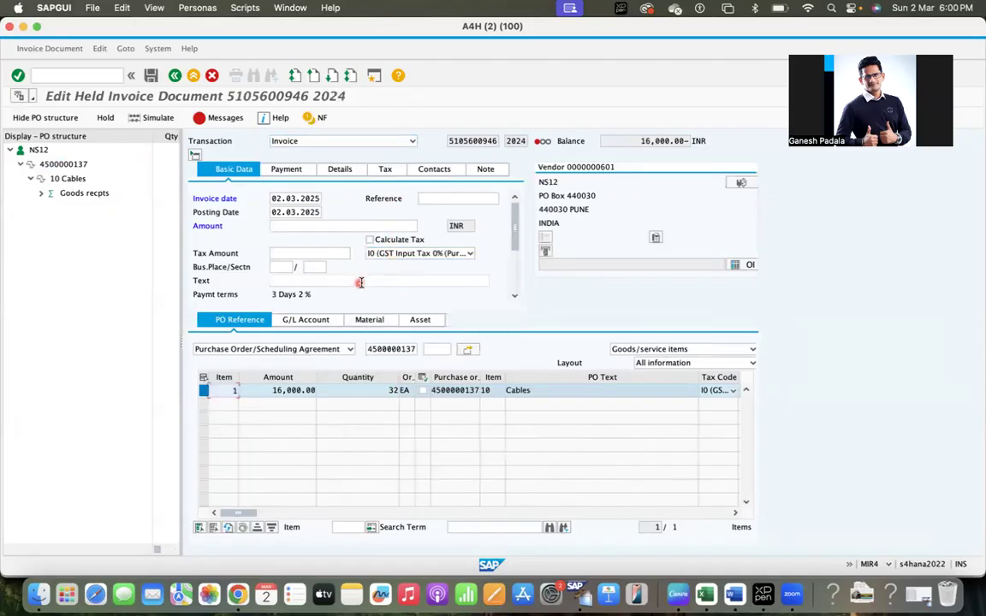
pyautogui.click(370, 239)
pyautogui.click(207, 223)
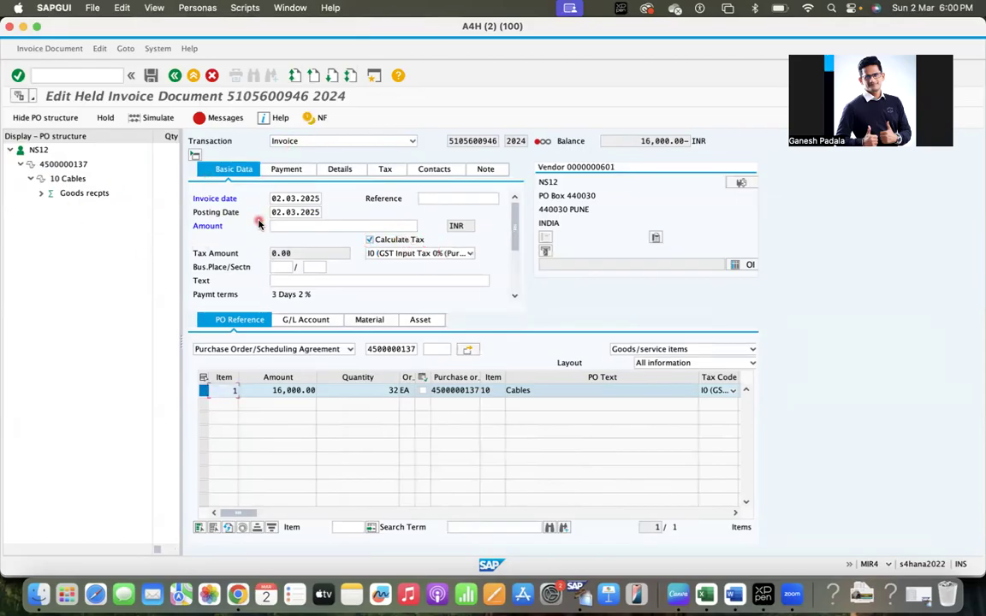
pyautogui.click(307, 228)
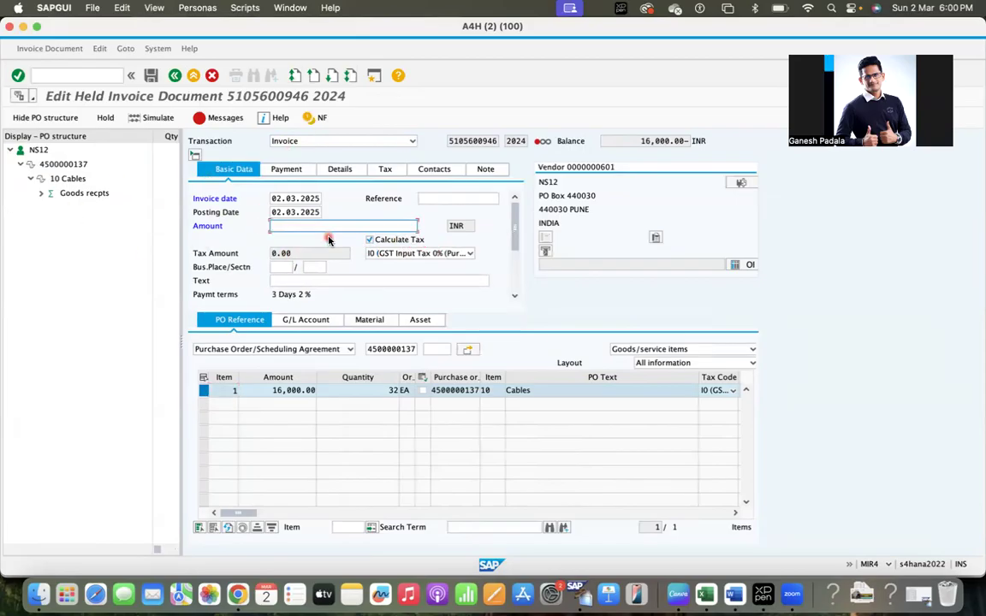
pyautogui.write('16,000')
pyautogui.press('Return')
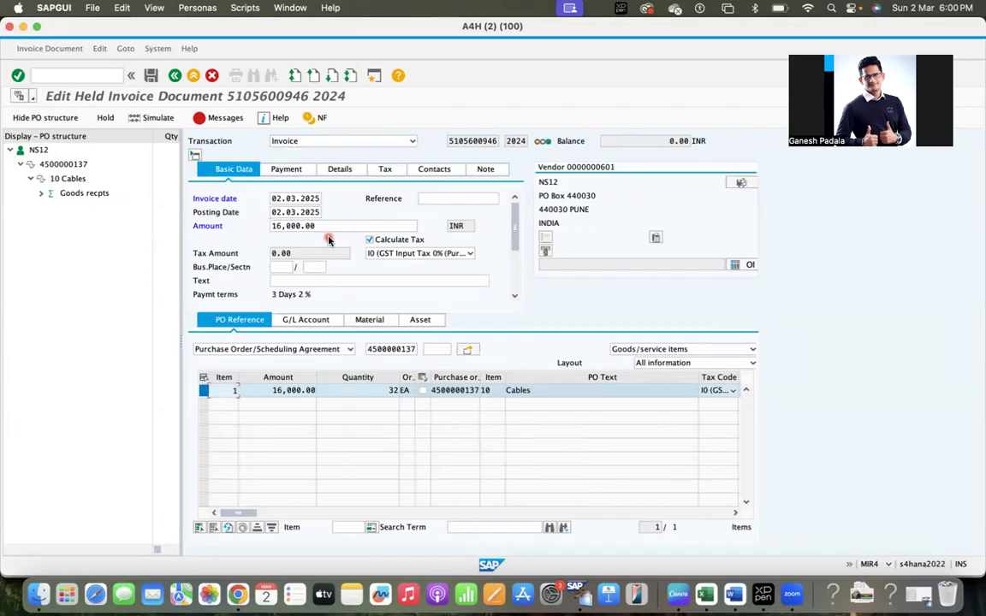
# Simulate the held invoice's posting and examine its verification log
pyautogui.click(156, 119)
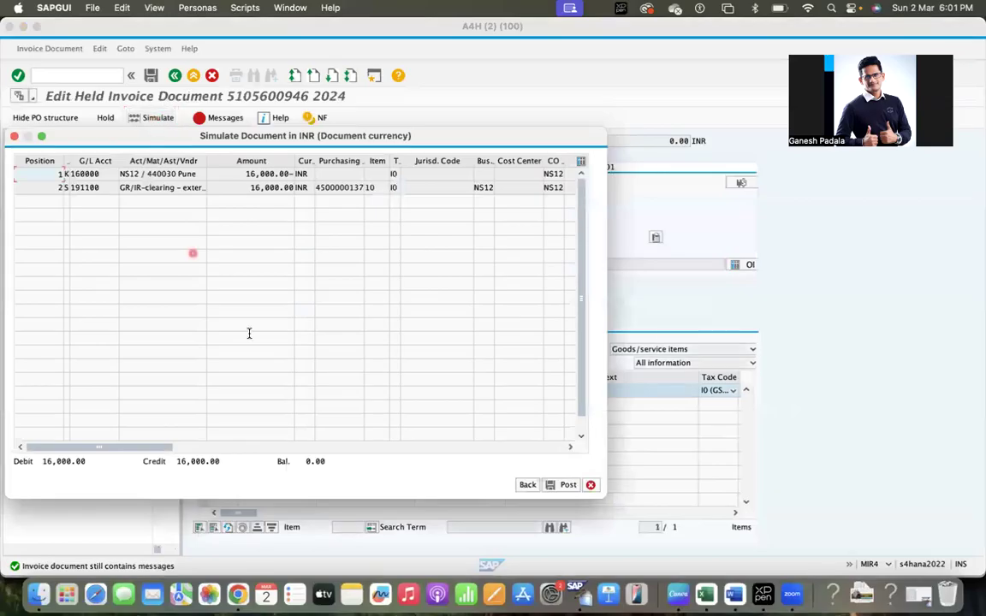
pyautogui.click(528, 485)
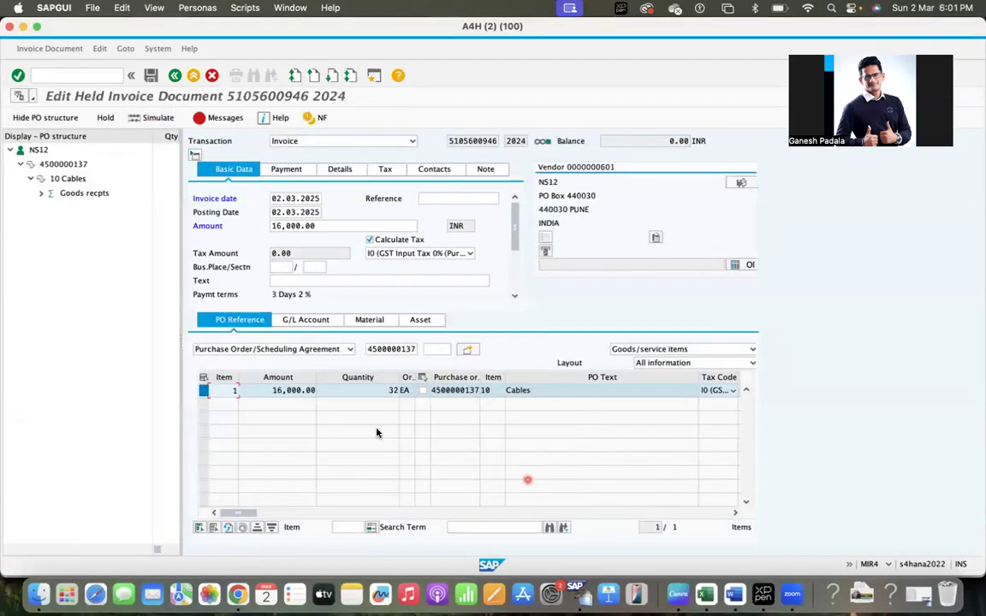
pyautogui.click(228, 119)
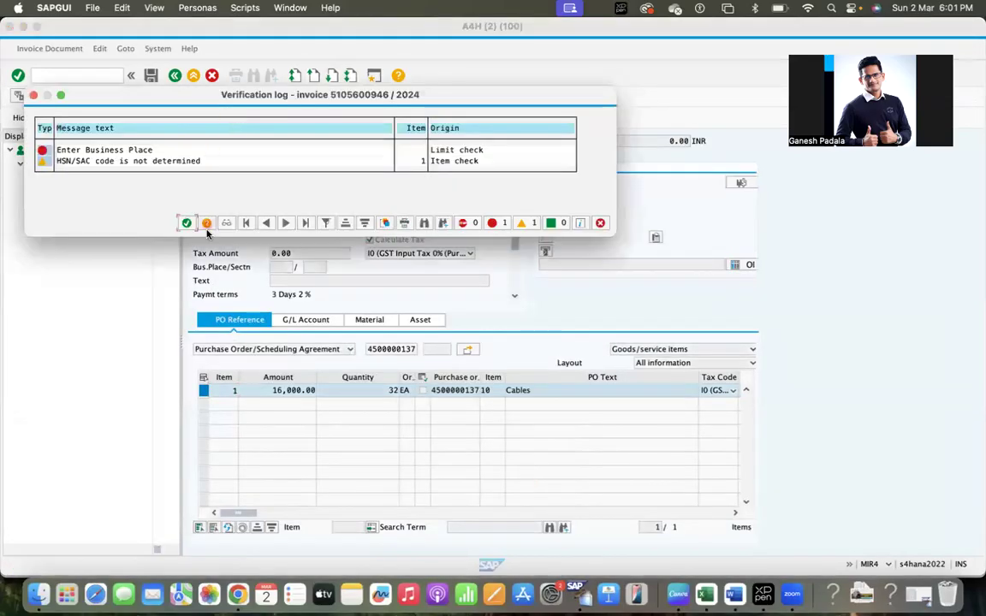
pyautogui.click(186, 223)
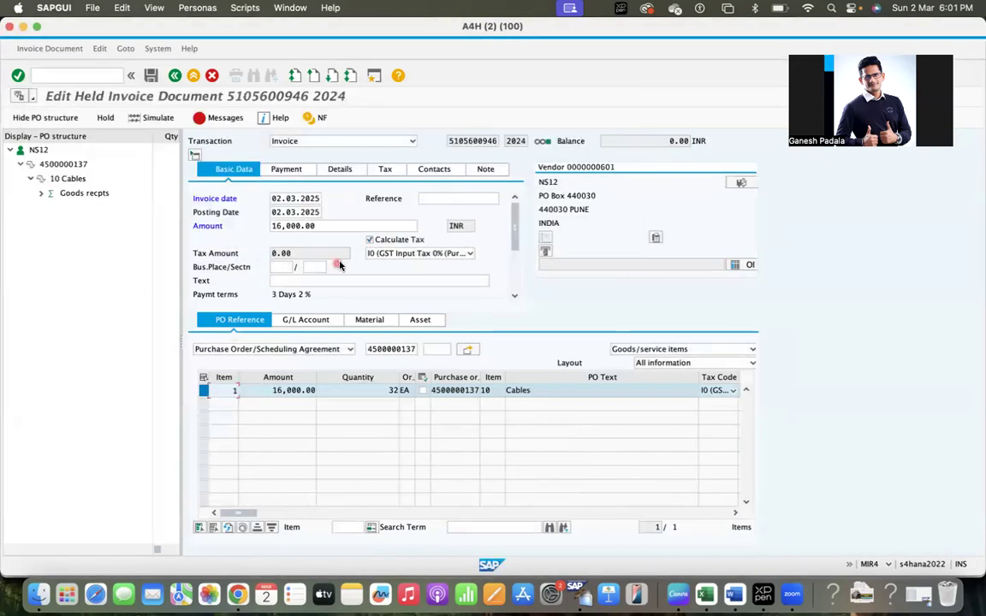
# Set the business place to MARC, simulate the invoice's posting again and return to the held invoice
pyautogui.click(297, 269)
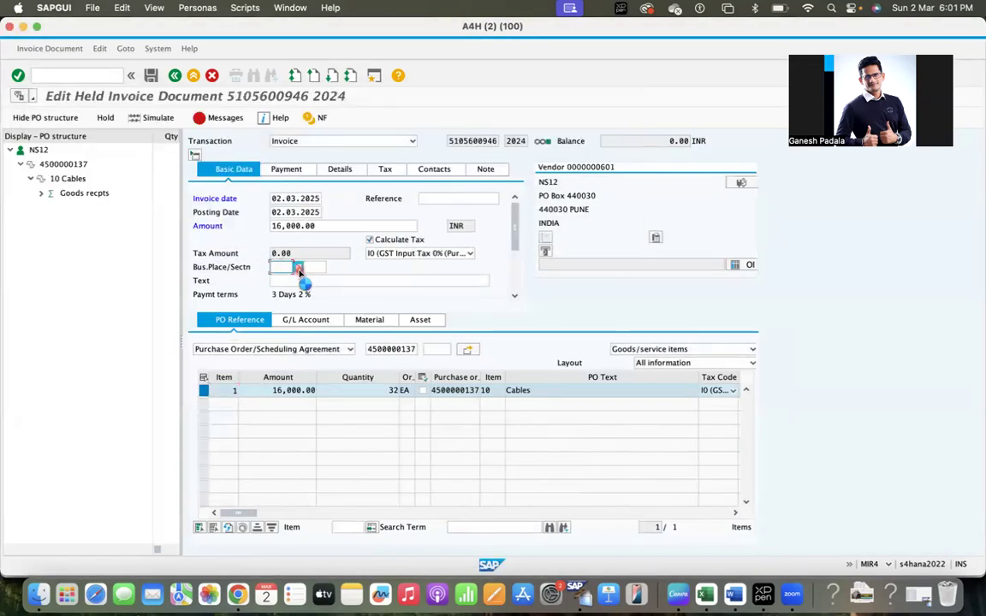
pyautogui.click(298, 269)
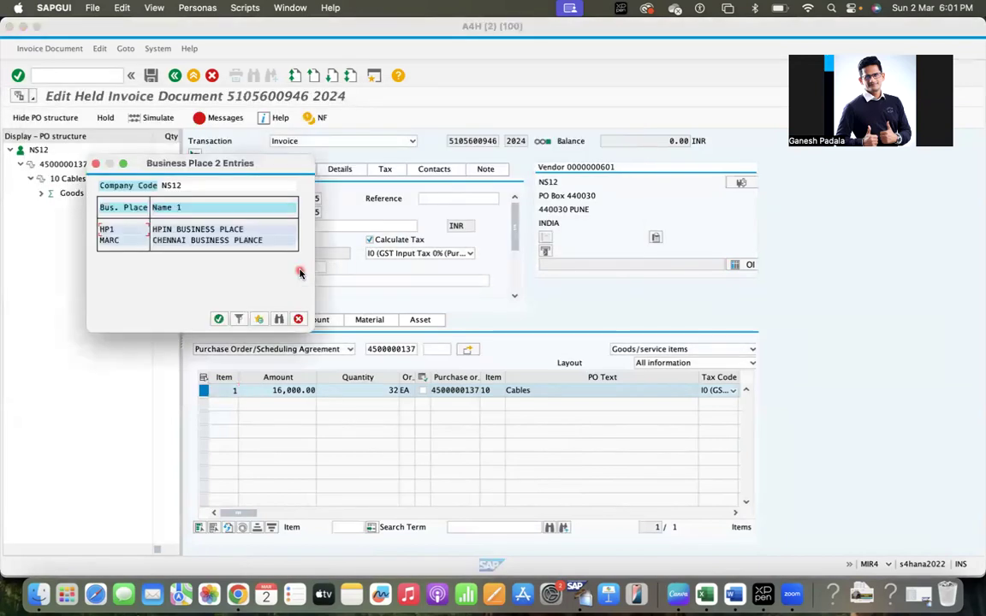
pyautogui.doubleClick(169, 243)
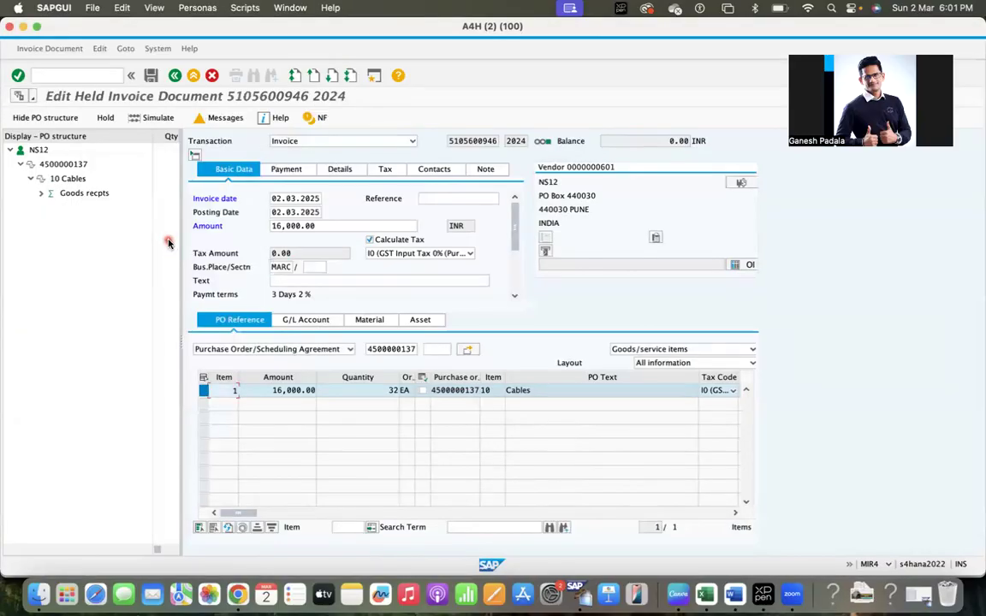
pyautogui.click(158, 120)
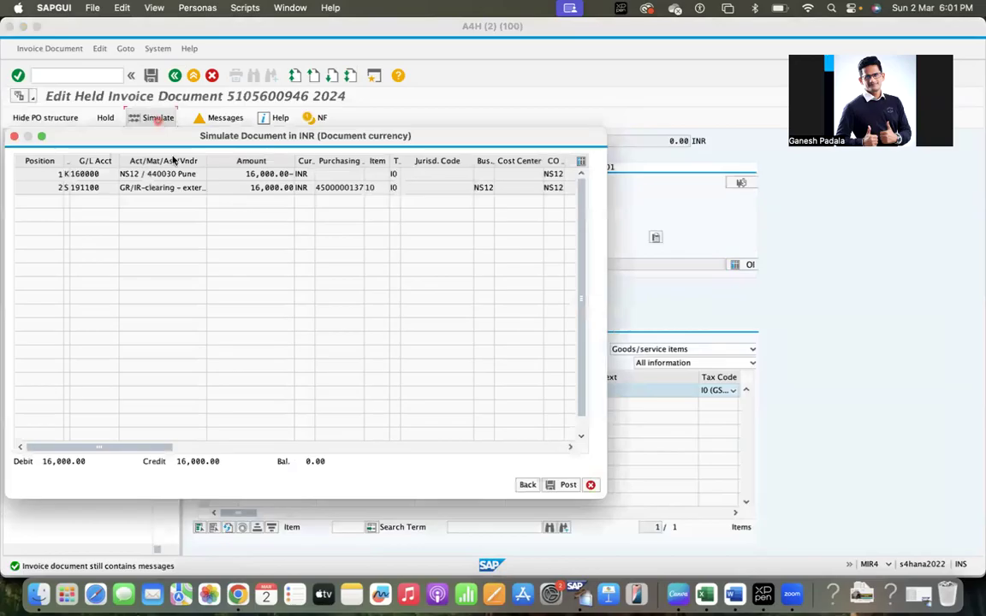
pyautogui.click(528, 486)
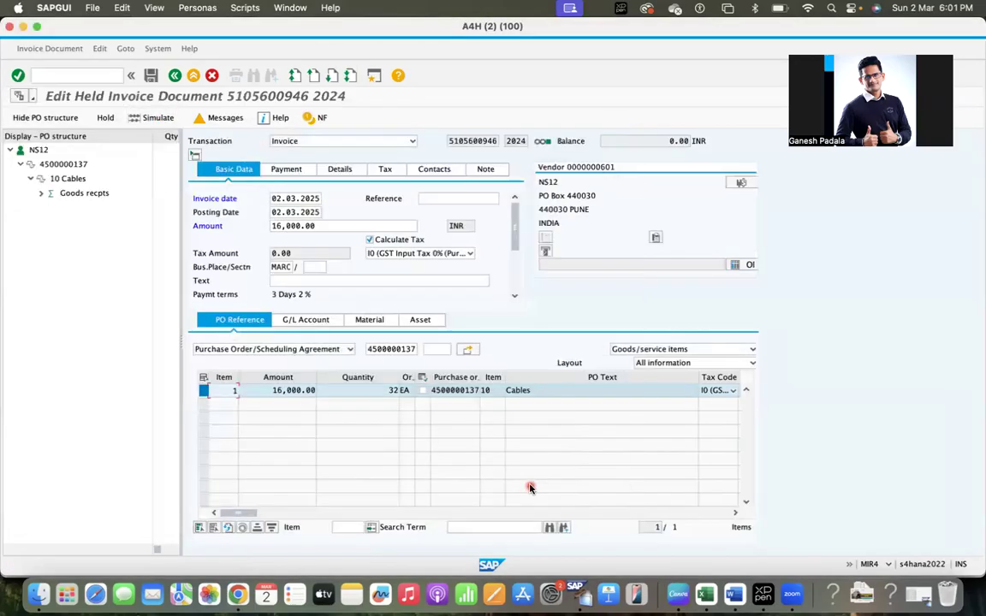